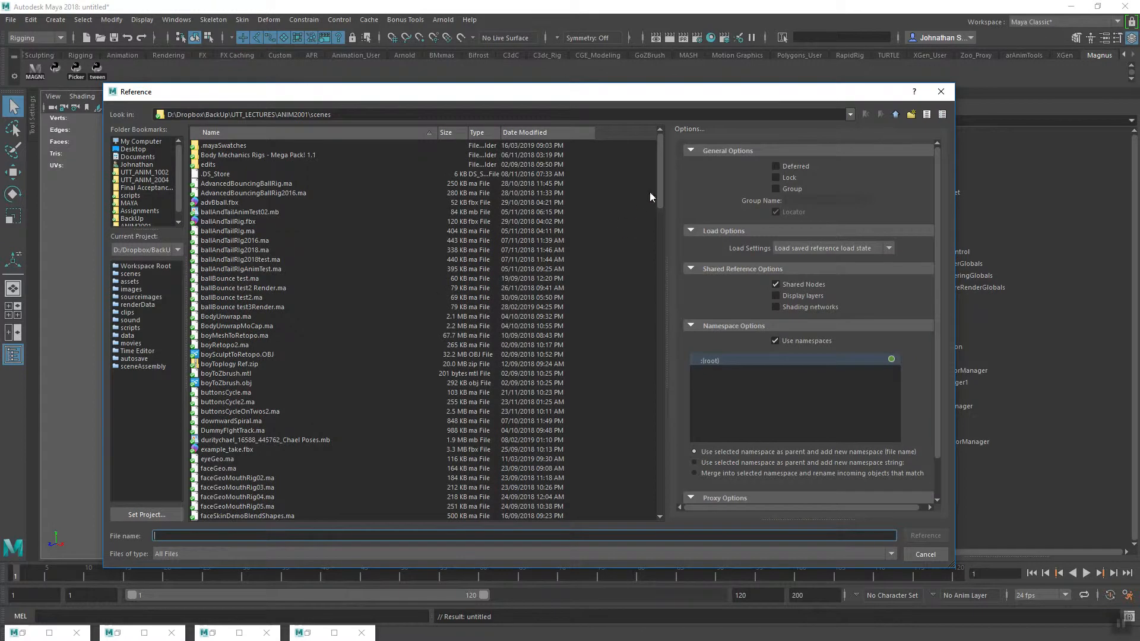
# Reference Magnus_Body_rig_v8.ma into the scene and accept the student-version and read-error notices
pyautogui.moveTo(660, 190); pyautogui.dragTo(640, 363)
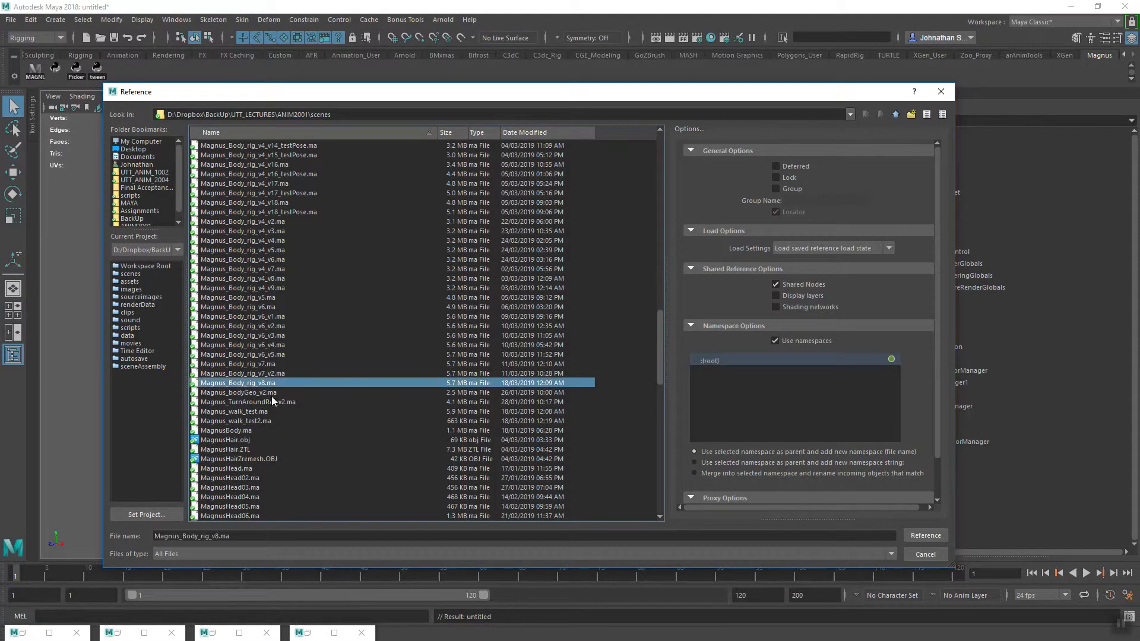
pyautogui.click(917, 536)
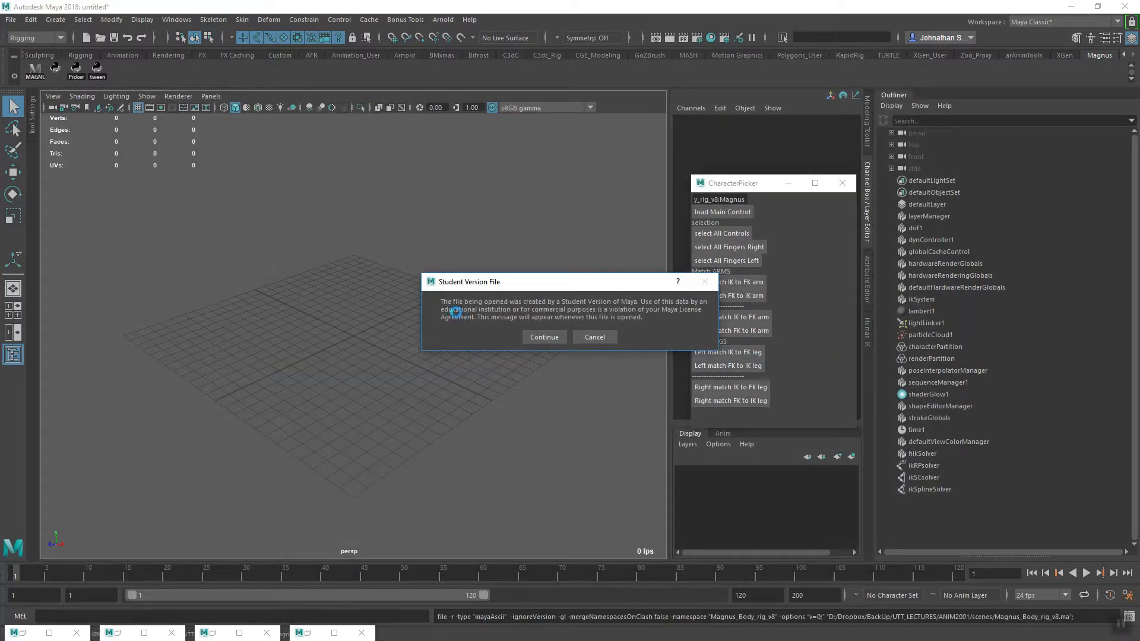
pyautogui.click(536, 337)
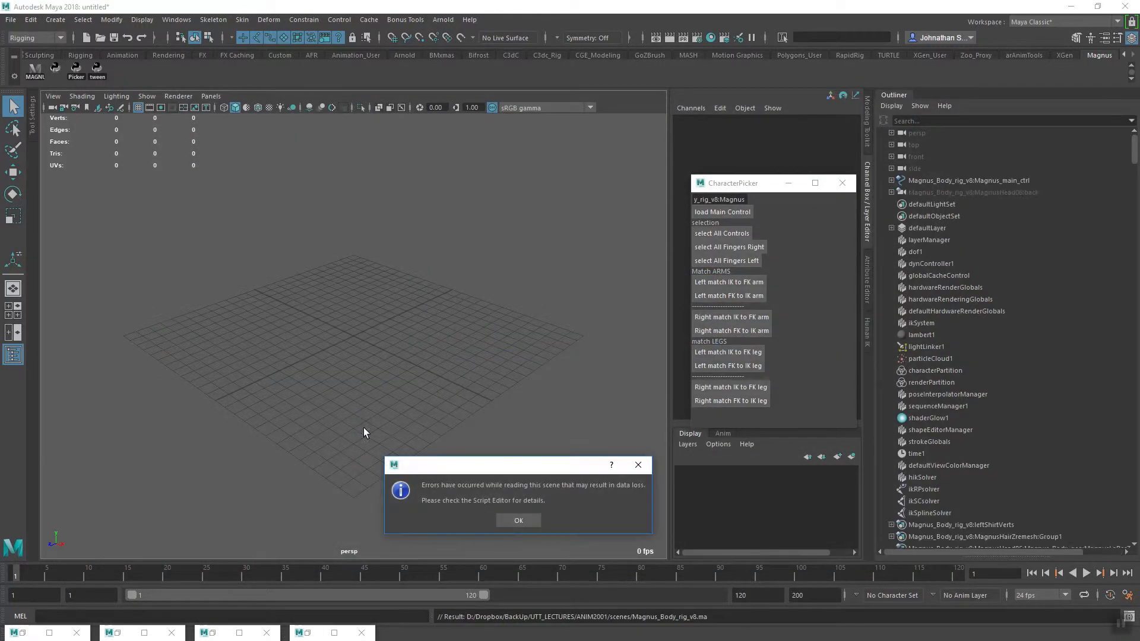
pyautogui.click(518, 522)
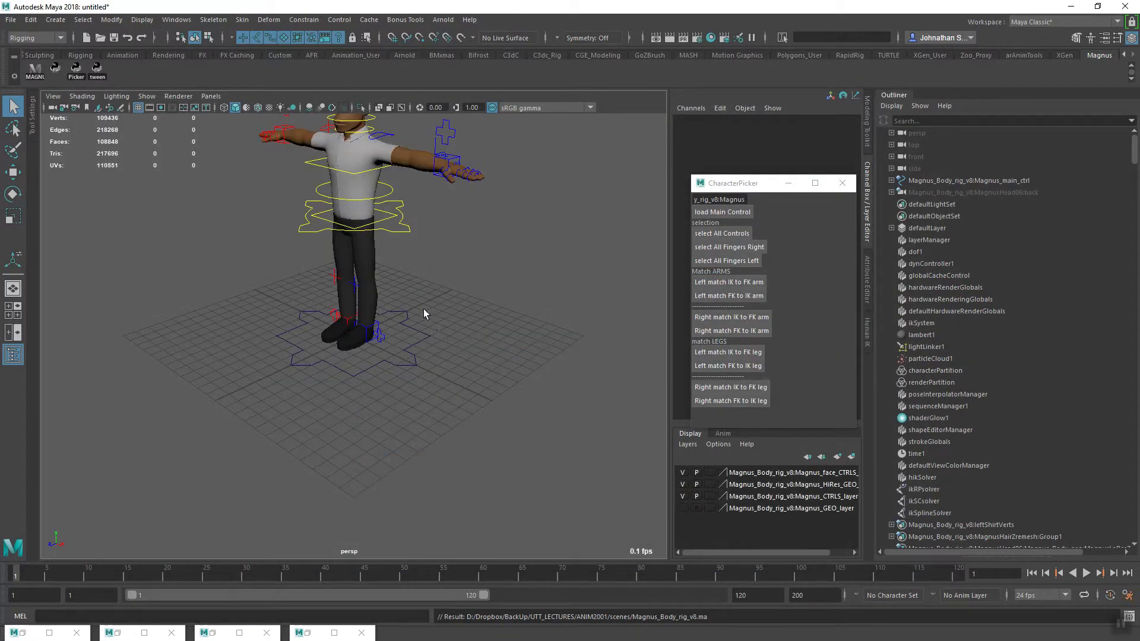
# Examine the referenced Magnus character and its rig controls from several angles, down to the feet
pyautogui.keyDown('alt'); pyautogui.moveTo(425, 315); pyautogui.dragTo(390, 430, button='middle'); pyautogui.keyUp('alt')
pyautogui.keyDown('alt'); pyautogui.moveTo(349, 465); pyautogui.dragTo(382, 437); pyautogui.keyUp('alt')
pyautogui.keyDown('alt'); pyautogui.moveTo(382, 438); pyautogui.dragTo(383, 389, button='middle'); pyautogui.keyUp('alt')
pyautogui.keyDown('alt'); pyautogui.moveTo(383, 389); pyautogui.dragTo(433, 425, button='right'); pyautogui.keyUp('alt')
pyautogui.keyDown('alt'); pyautogui.moveTo(432, 425); pyautogui.dragTo(438, 477, button='middle'); pyautogui.keyUp('alt')
pyautogui.keyDown('alt'); pyautogui.moveTo(396, 485); pyautogui.dragTo(427, 489); pyautogui.keyUp('alt')
pyautogui.keyDown('alt'); pyautogui.moveTo(535, 433); pyautogui.dragTo(352, 379, button='right'); pyautogui.keyUp('alt')
pyautogui.keyDown('alt'); pyautogui.moveTo(351, 379); pyautogui.dragTo(324, 438, button='middle'); pyautogui.keyUp('alt')
pyautogui.moveTo(324, 438)
pyautogui.keyDown('alt'); pyautogui.mouseDown()
pyautogui.moveTo(295, 471)
pyautogui.moveTo(323, 442)
pyautogui.mouseUp(); pyautogui.keyUp('alt')
pyautogui.keyDown('alt'); pyautogui.moveTo(323, 442); pyautogui.dragTo(341, 423, button='middle'); pyautogui.keyUp('alt')
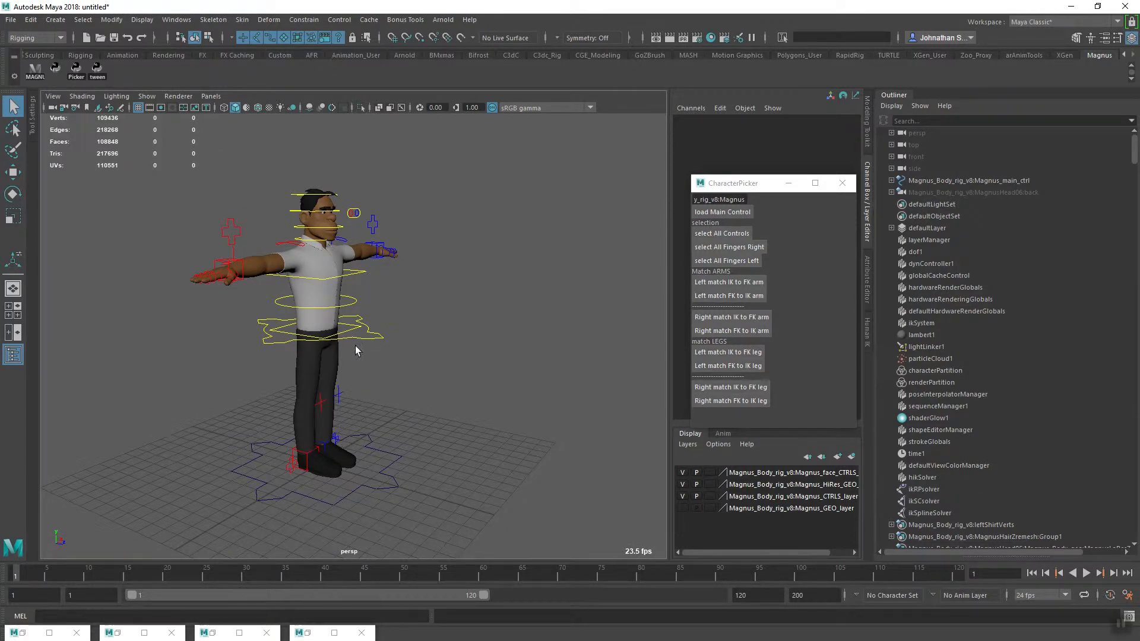
pyautogui.keyDown('alt'); pyautogui.moveTo(340, 343); pyautogui.dragTo(333, 468); pyautogui.keyUp('alt')
pyautogui.keyDown('alt'); pyautogui.moveTo(333, 469); pyautogui.dragTo(362, 444, button='right'); pyautogui.keyUp('alt')
pyautogui.keyDown('alt'); pyautogui.moveTo(362, 444); pyautogui.dragTo(308, 406); pyautogui.keyUp('alt')
# Select the left foot's IK control and move the CharacterPicker window clear of the channel values
pyautogui.keyDown('alt'); pyautogui.moveTo(308, 407); pyautogui.dragTo(379, 396, button='right'); pyautogui.keyUp('alt')
pyautogui.click(375, 392)
pyautogui.keyDown('alt'); pyautogui.moveTo(374, 448); pyautogui.dragTo(474, 431); pyautogui.keyUp('alt')
pyautogui.keyDown('alt'); pyautogui.moveTo(474, 431); pyautogui.dragTo(478, 473); pyautogui.keyUp('alt')
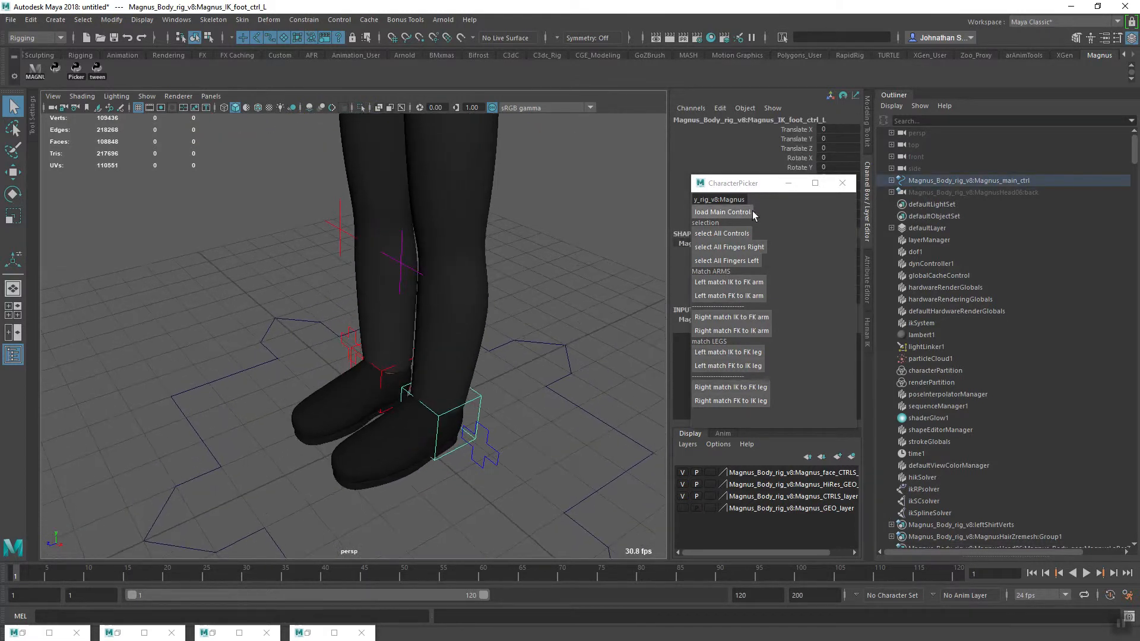
pyautogui.moveTo(744, 187); pyautogui.dragTo(947, 304)
# Turn the left foot's IK control outward to about 6.08 in Rotate Y and key it
pyautogui.moveTo(427, 459)
pyautogui.keyDown('alt'); pyautogui.mouseDown()
pyautogui.moveTo(444, 460)
pyautogui.moveTo(407, 467)
pyautogui.moveTo(430, 476)
pyautogui.moveTo(429, 462)
pyautogui.mouseUp(); pyautogui.keyUp('alt')
pyautogui.keyDown('alt'); pyautogui.moveTo(444, 426); pyautogui.dragTo(431, 465, button='middle'); pyautogui.keyUp('alt')
pyautogui.keyDown('alt'); pyautogui.moveTo(431, 466); pyautogui.dragTo(292, 438, button='right'); pyautogui.keyUp('alt')
pyautogui.keyDown('alt'); pyautogui.moveTo(293, 438); pyautogui.dragTo(392, 421); pyautogui.keyUp('alt')
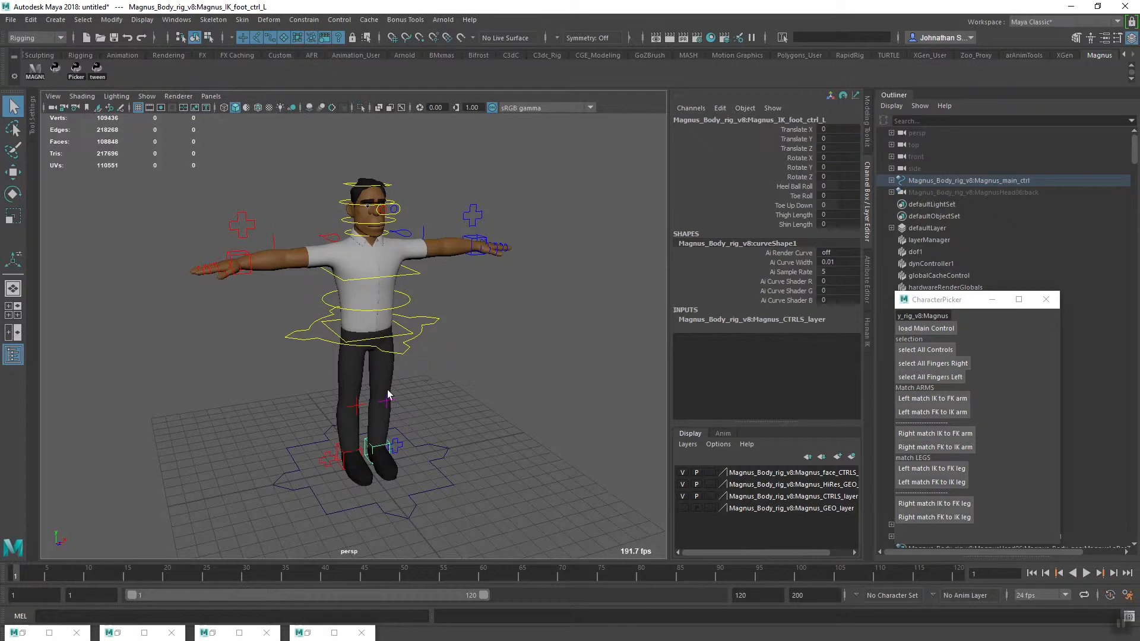
pyautogui.keyDown('alt'); pyautogui.moveTo(424, 373); pyautogui.dragTo(256, 451); pyautogui.keyUp('alt')
pyautogui.keyDown('alt'); pyautogui.moveTo(255, 423); pyautogui.dragTo(342, 461, button='right'); pyautogui.keyUp('alt')
pyautogui.keyDown('alt'); pyautogui.moveTo(342, 460); pyautogui.dragTo(318, 474); pyautogui.keyUp('alt')
pyautogui.keyDown('alt'); pyautogui.moveTo(318, 473); pyautogui.dragTo(315, 425, button='middle'); pyautogui.keyUp('alt')
pyautogui.keyDown('alt'); pyautogui.moveTo(315, 425); pyautogui.dragTo(358, 448); pyautogui.keyUp('alt')
pyautogui.keyDown('alt'); pyautogui.moveTo(359, 449); pyautogui.dragTo(476, 483, button='right'); pyautogui.keyUp('alt')
pyautogui.keyDown('alt'); pyautogui.moveTo(476, 484); pyautogui.dragTo(372, 368); pyautogui.keyUp('alt')
pyautogui.press('e')
pyautogui.keyDown('alt'); pyautogui.moveTo(416, 456); pyautogui.dragTo(482, 442); pyautogui.keyUp('alt')
# Shift the left foot control slightly inward to about -0.184 in Translate X and key it
pyautogui.click(800, 129)
pyautogui.press('w')
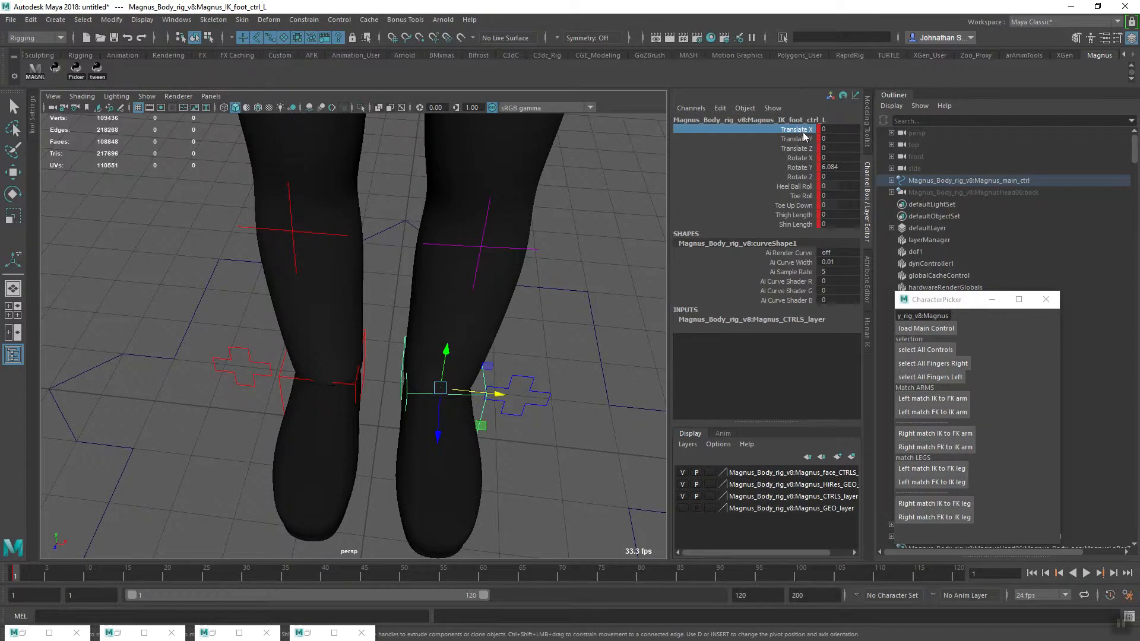
pyautogui.click(502, 453)
pyautogui.click(474, 392)
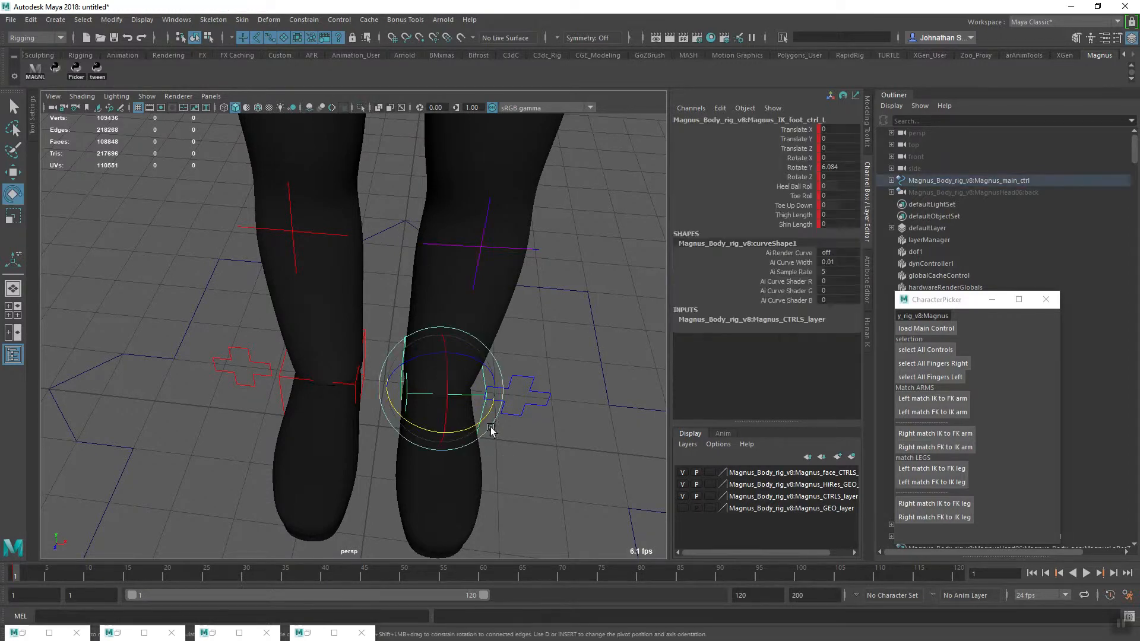
pyautogui.press('w')
pyautogui.scroll(4, 494, 435)
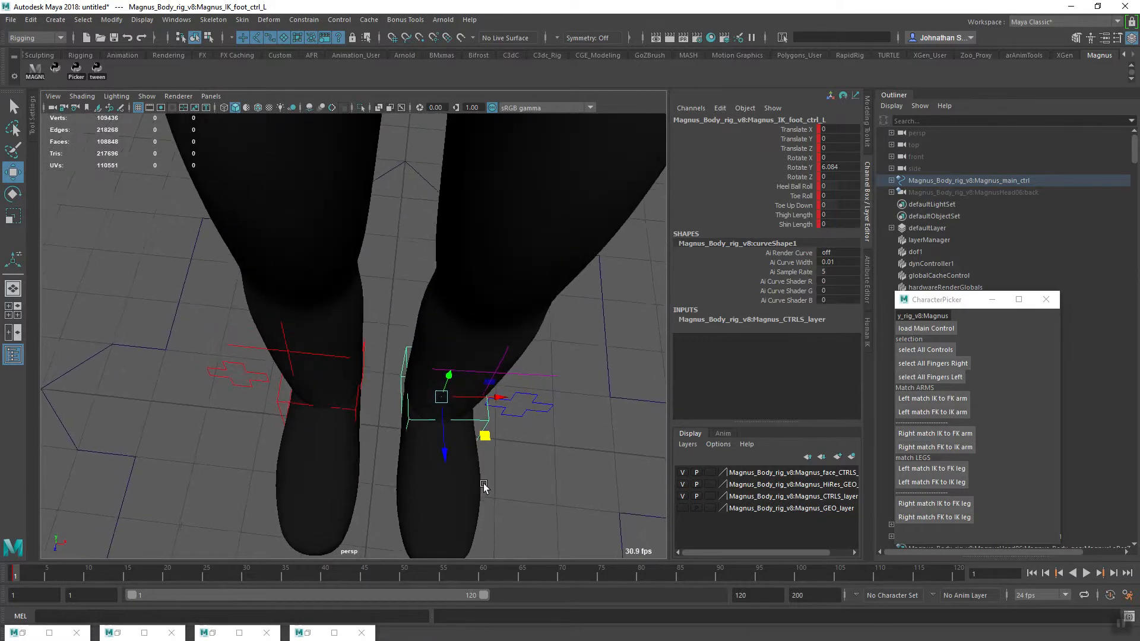
pyautogui.moveTo(500, 398); pyautogui.dragTo(492, 402)
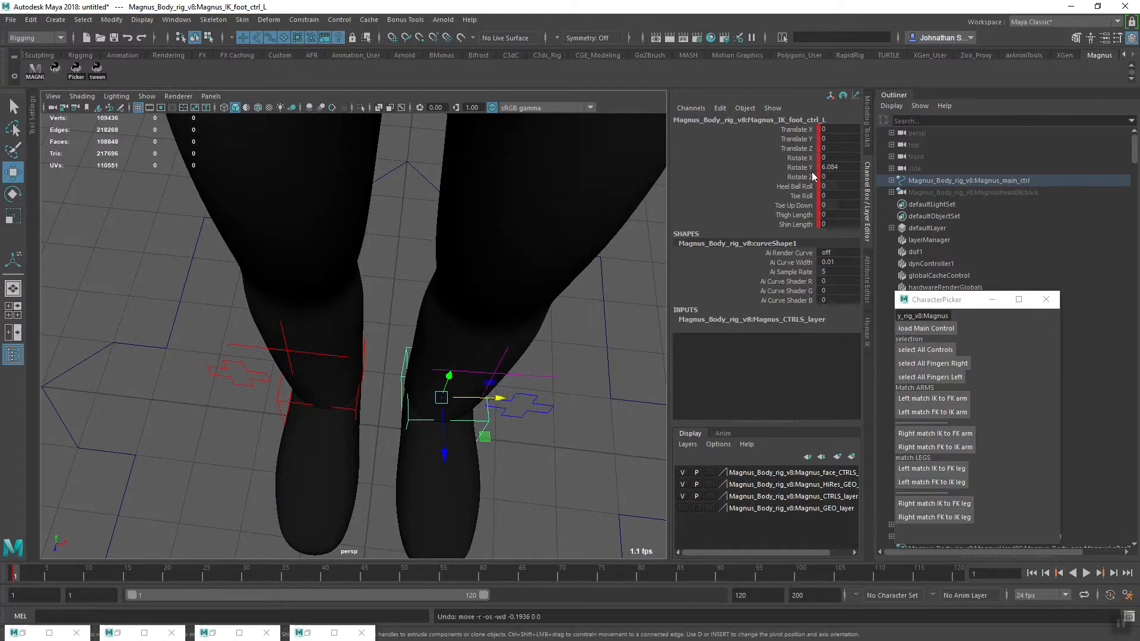
pyautogui.click(799, 127)
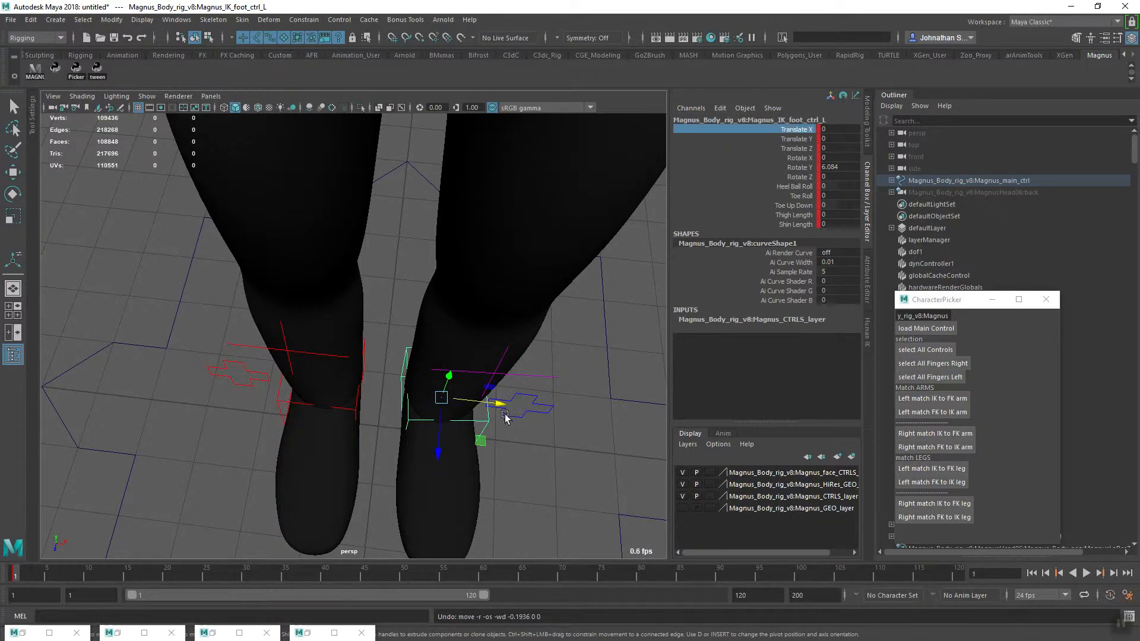
pyautogui.moveTo(487, 406); pyautogui.dragTo(489, 407)
pyautogui.press('s')
# Turn the right foot control outward to about 9.43 in Rotate Y, key it, and check the feet from the side
pyautogui.keyDown('alt'); pyautogui.moveTo(547, 425); pyautogui.dragTo(450, 422); pyautogui.keyUp('alt')
pyautogui.click(346, 369)
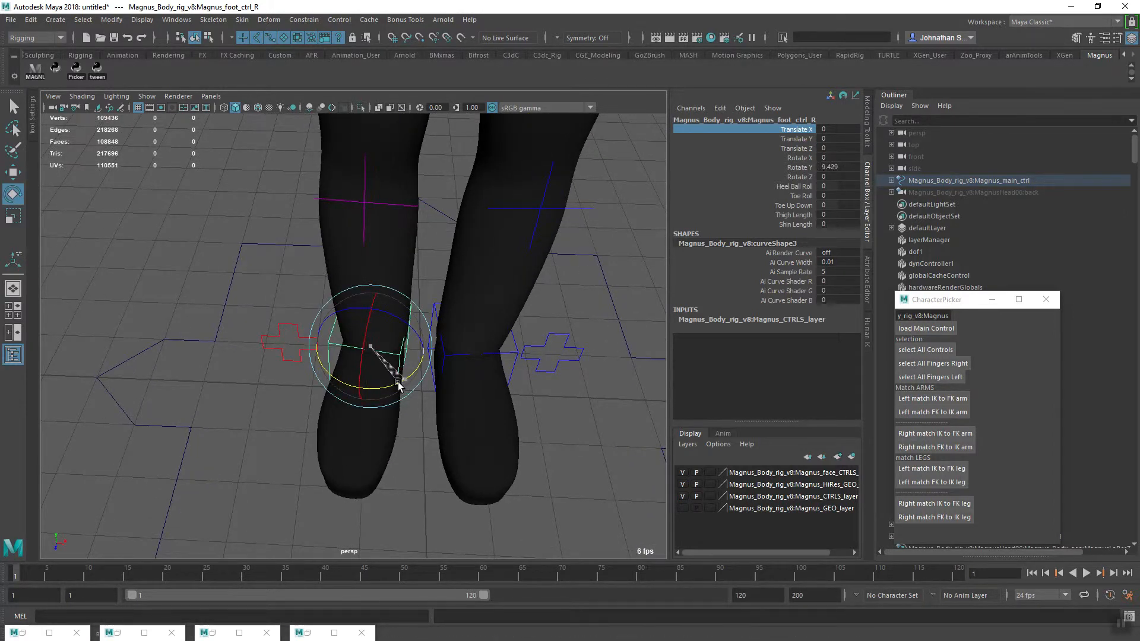
pyautogui.keyDown('alt'); pyautogui.moveTo(496, 413); pyautogui.dragTo(349, 450); pyautogui.keyUp('alt')
pyautogui.keyDown('alt'); pyautogui.moveTo(349, 450); pyautogui.dragTo(272, 426, button='middle'); pyautogui.keyUp('alt')
pyautogui.keyDown('alt'); pyautogui.moveTo(272, 426); pyautogui.dragTo(368, 468, button='right'); pyautogui.keyUp('alt')
pyautogui.keyDown('alt'); pyautogui.moveTo(368, 468); pyautogui.dragTo(354, 393, button='middle'); pyautogui.keyUp('alt')
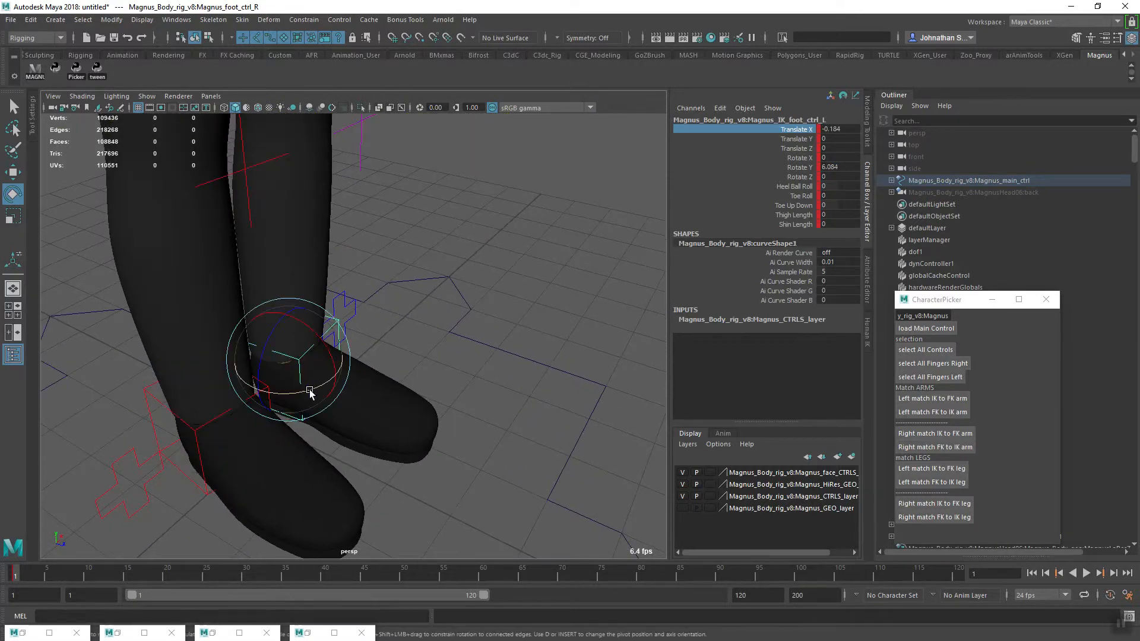
pyautogui.keyDown('alt'); pyautogui.moveTo(310, 392); pyautogui.dragTo(354, 435); pyautogui.keyUp('alt')
pyautogui.click(159, 422)
pyautogui.keyDown('alt'); pyautogui.moveTo(221, 463); pyautogui.dragTo(350, 459); pyautogui.keyUp('alt')
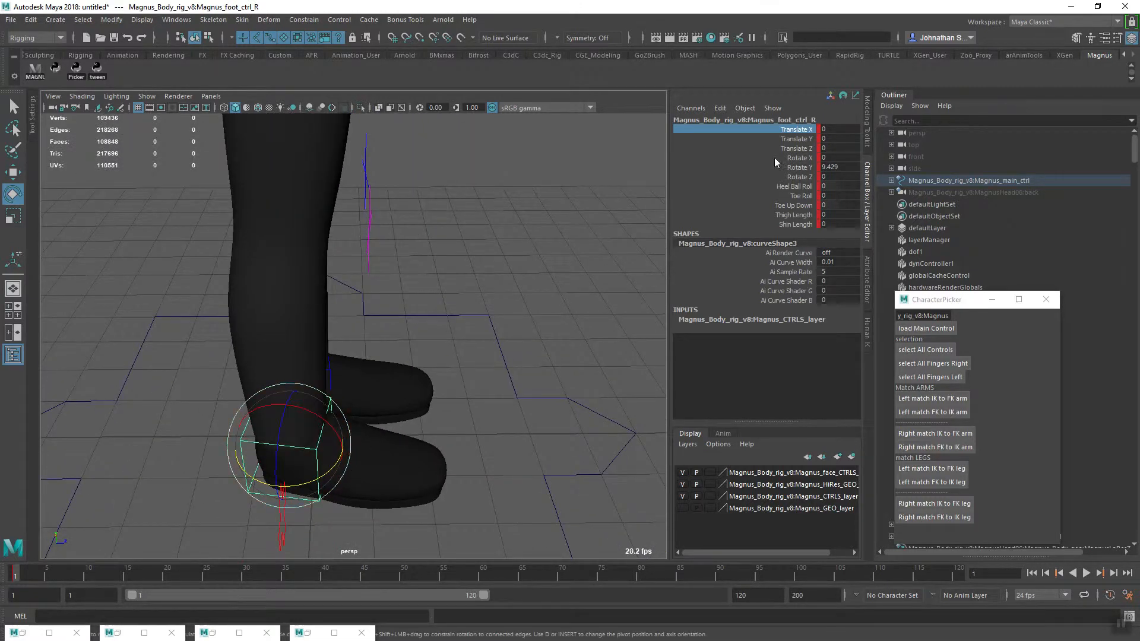
# Move the right foot control forward into a stride, setting its Translate Z to 4
pyautogui.moveTo(414, 405)
pyautogui.keyDown('alt'); pyautogui.mouseDown()
pyautogui.moveTo(438, 419)
pyautogui.moveTo(415, 437)
pyautogui.moveTo(430, 416)
pyautogui.mouseUp(); pyautogui.keyUp('alt')
pyautogui.moveTo(262, 404); pyautogui.dragTo(463, 420)
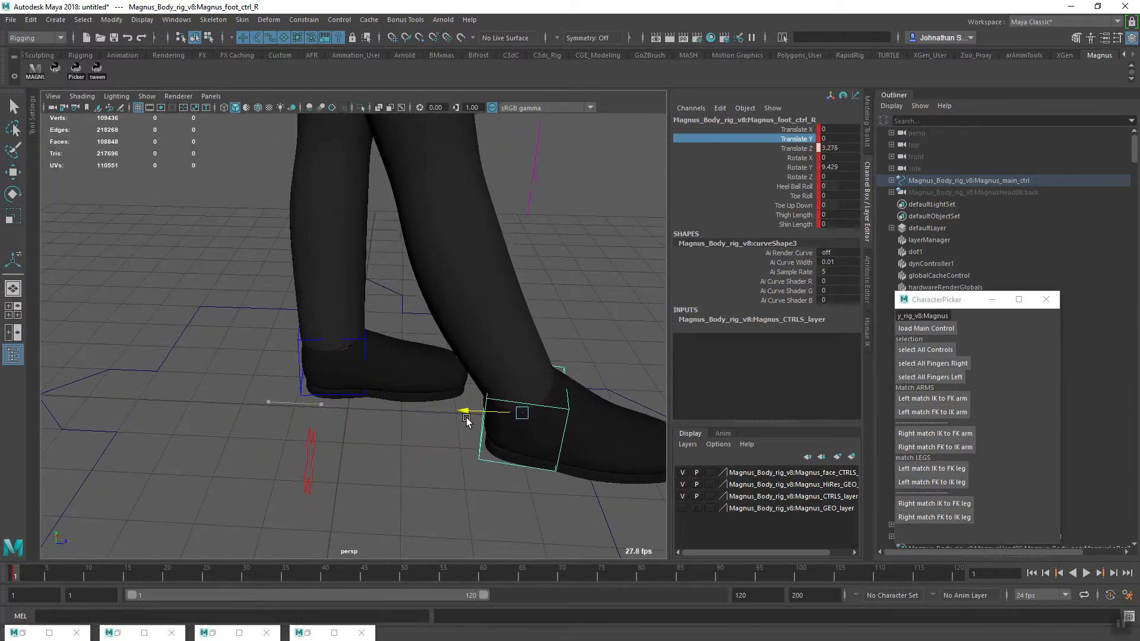
pyautogui.keyDown('alt'); pyautogui.moveTo(498, 479); pyautogui.dragTo(384, 462); pyautogui.keyUp('alt')
pyautogui.moveTo(457, 398); pyautogui.dragTo(337, 389)
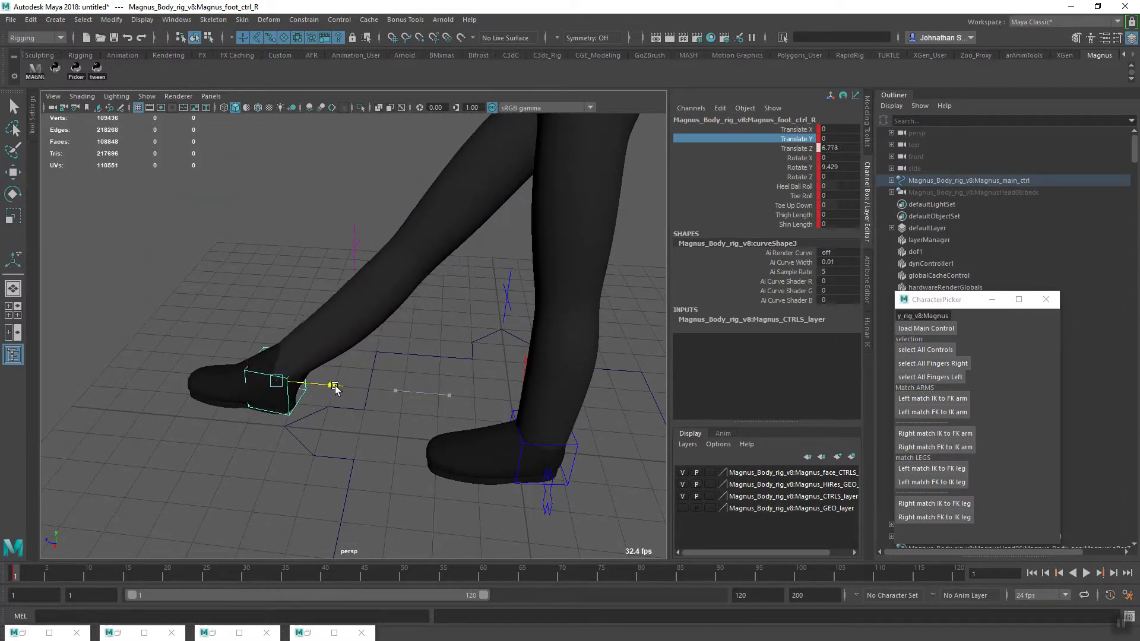
pyautogui.keyDown('alt'); pyautogui.moveTo(342, 472); pyautogui.dragTo(346, 448); pyautogui.keyUp('alt')
pyautogui.moveTo(327, 403); pyautogui.dragTo(387, 409)
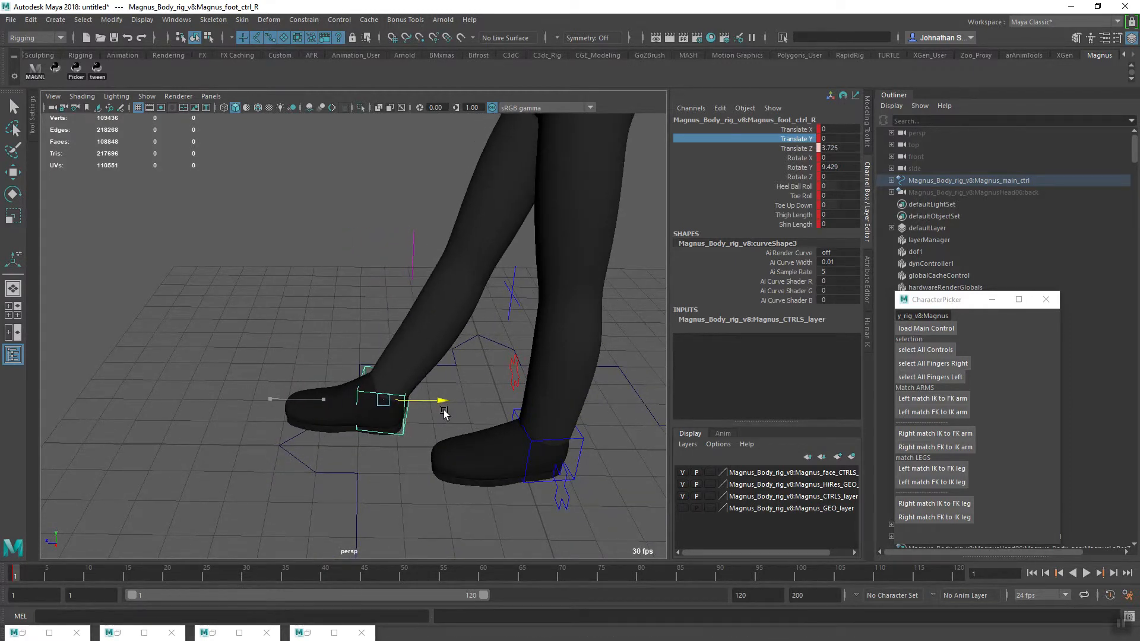
pyautogui.keyDown('alt'); pyautogui.moveTo(424, 447); pyautogui.dragTo(463, 462); pyautogui.keyUp('alt')
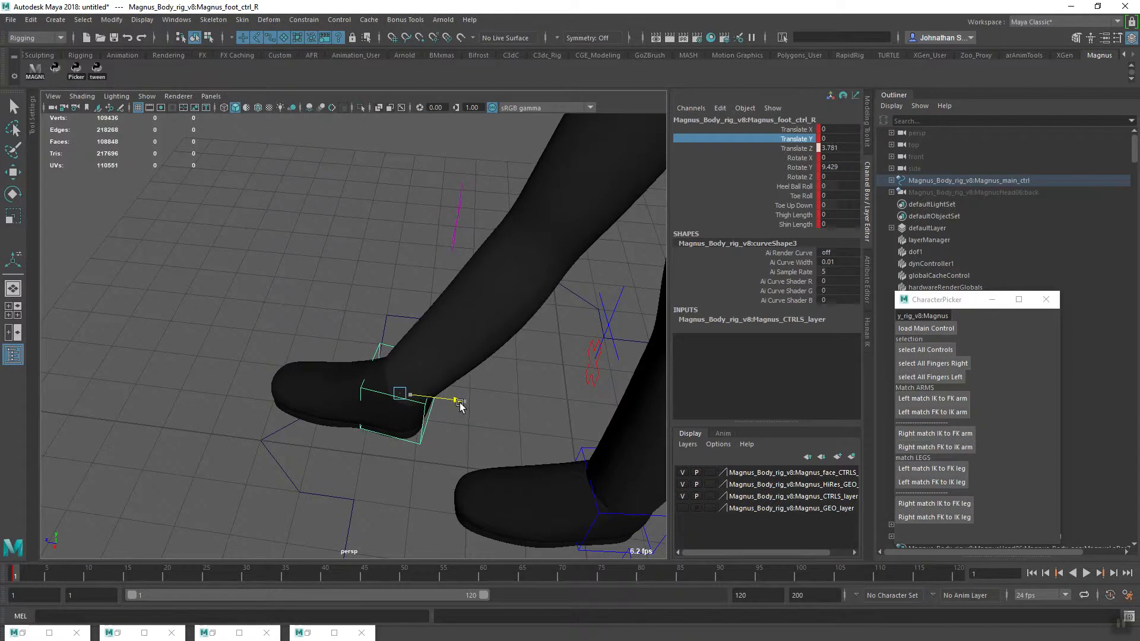
pyautogui.keyDown('alt'); pyautogui.moveTo(459, 407); pyautogui.dragTo(483, 450); pyautogui.keyUp('alt')
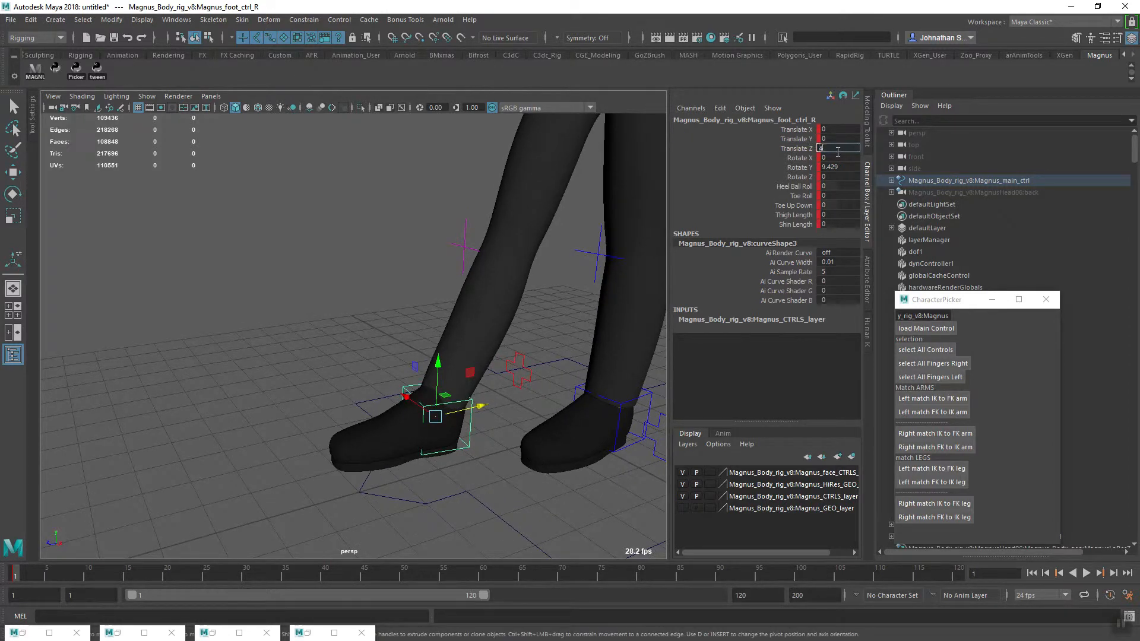
pyautogui.keyDown('alt'); pyautogui.moveTo(404, 378); pyautogui.dragTo(425, 419); pyautogui.keyUp('alt')
# Switch both arms from IK to FK with the two ikFkSwitch controls
pyautogui.click(579, 304)
pyautogui.press('e')
pyautogui.keyDown('alt'); pyautogui.moveTo(563, 360); pyautogui.dragTo(577, 305); pyautogui.keyUp('alt')
pyautogui.click(565, 308)
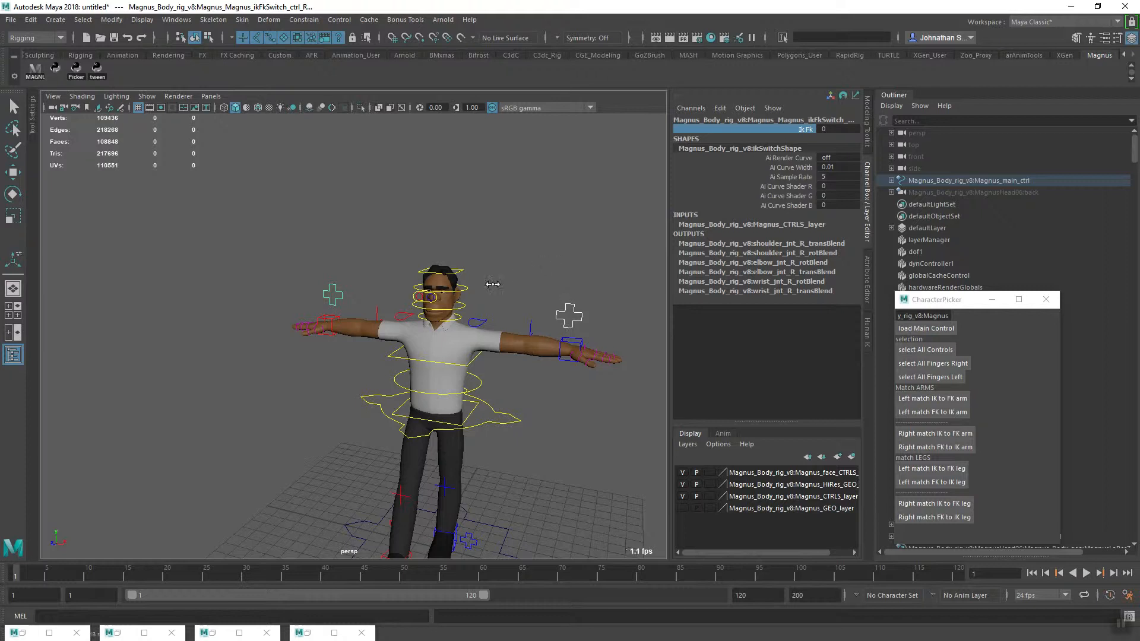
pyautogui.keyDown('alt'); pyautogui.moveTo(431, 411); pyautogui.dragTo(451, 371, button='middle'); pyautogui.keyUp('alt')
pyautogui.keyDown('alt'); pyautogui.moveTo(451, 372); pyautogui.dragTo(366, 358); pyautogui.keyUp('alt')
pyautogui.keyDown('alt'); pyautogui.moveTo(366, 359); pyautogui.dragTo(486, 305, button='right'); pyautogui.keyUp('alt')
pyautogui.keyDown('alt'); pyautogui.moveTo(486, 306); pyautogui.dragTo(369, 453); pyautogui.keyUp('alt')
# Check the translate values of the left and right foot controls
pyautogui.click(376, 309)
pyautogui.press('e')
pyautogui.keyDown('alt'); pyautogui.moveTo(369, 454); pyautogui.dragTo(350, 356, button='middle'); pyautogui.keyUp('alt')
pyautogui.keyDown('alt'); pyautogui.moveTo(350, 356); pyautogui.dragTo(469, 436, button='right'); pyautogui.keyUp('alt')
pyautogui.keyDown('alt'); pyautogui.moveTo(470, 435); pyautogui.dragTo(512, 406); pyautogui.keyUp('alt')
pyautogui.keyDown('alt'); pyautogui.moveTo(512, 405); pyautogui.dragTo(527, 436); pyautogui.keyUp('alt')
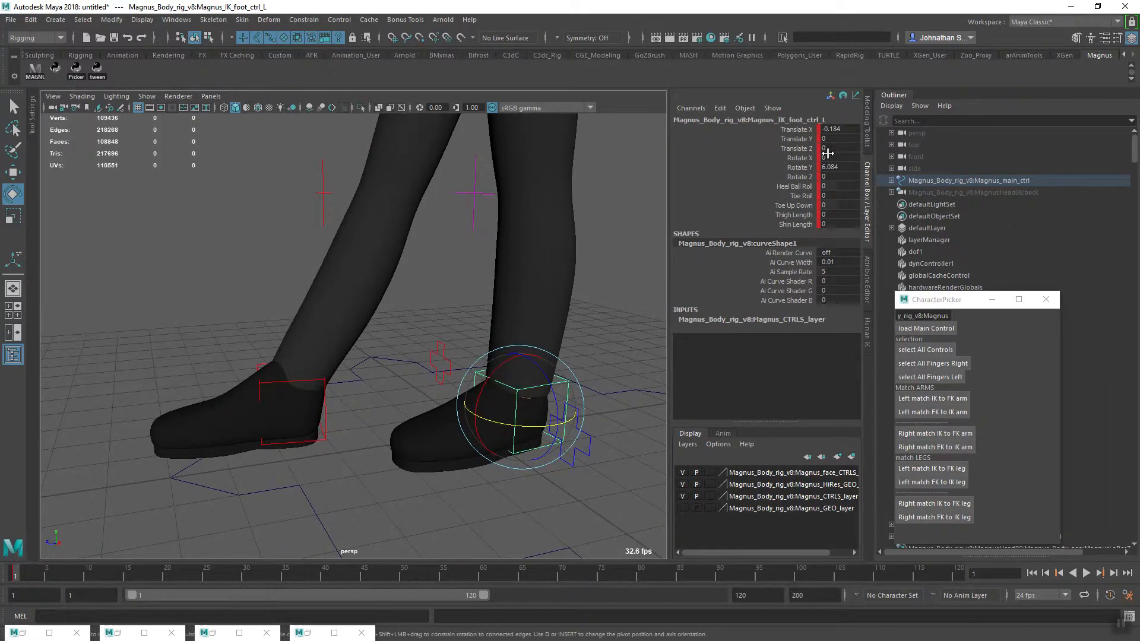
pyautogui.click(326, 411)
# Move the centre-of-gravity control forward between the feet, setting its Translate Z to 2
pyautogui.keyDown('alt'); pyautogui.moveTo(358, 427); pyautogui.dragTo(516, 326); pyautogui.keyUp('alt')
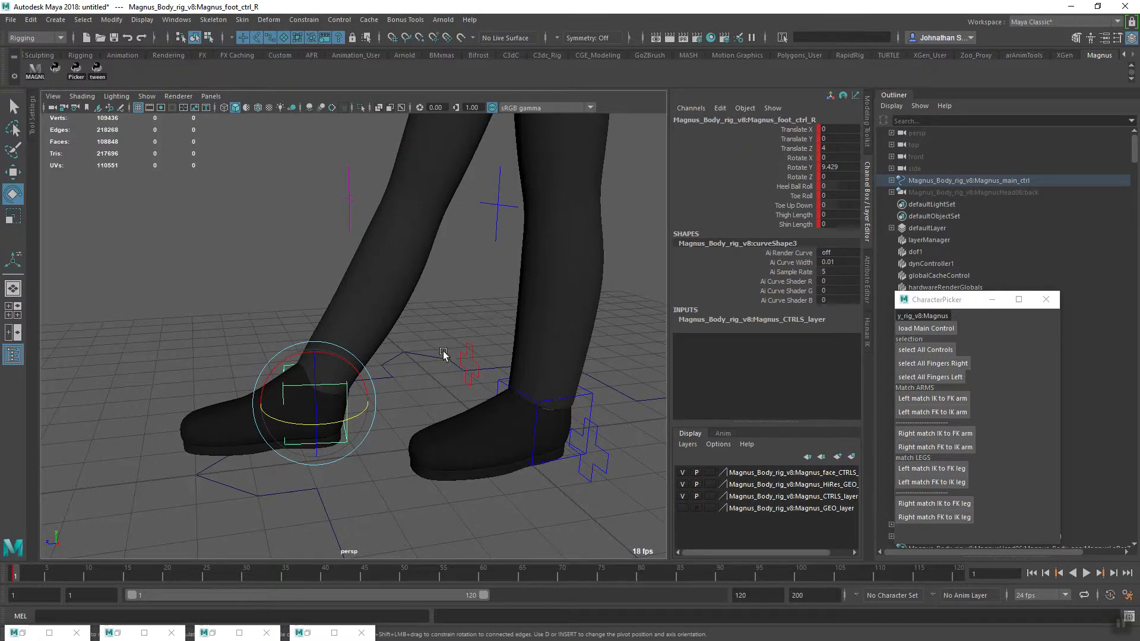
pyautogui.keyDown('alt'); pyautogui.moveTo(444, 355); pyautogui.dragTo(407, 402, button='middle'); pyautogui.keyUp('alt')
pyautogui.keyDown('alt'); pyautogui.moveTo(408, 402); pyautogui.dragTo(326, 412, button='right'); pyautogui.keyUp('alt')
pyautogui.keyDown('alt'); pyautogui.moveTo(326, 413); pyautogui.dragTo(343, 412); pyautogui.keyUp('alt')
pyautogui.click(525, 276)
pyautogui.moveTo(461, 378)
pyautogui.keyDown('alt'); pyautogui.mouseDown()
pyautogui.moveTo(484, 310)
pyautogui.moveTo(433, 390)
pyautogui.moveTo(450, 375)
pyautogui.mouseUp(); pyautogui.keyUp('alt')
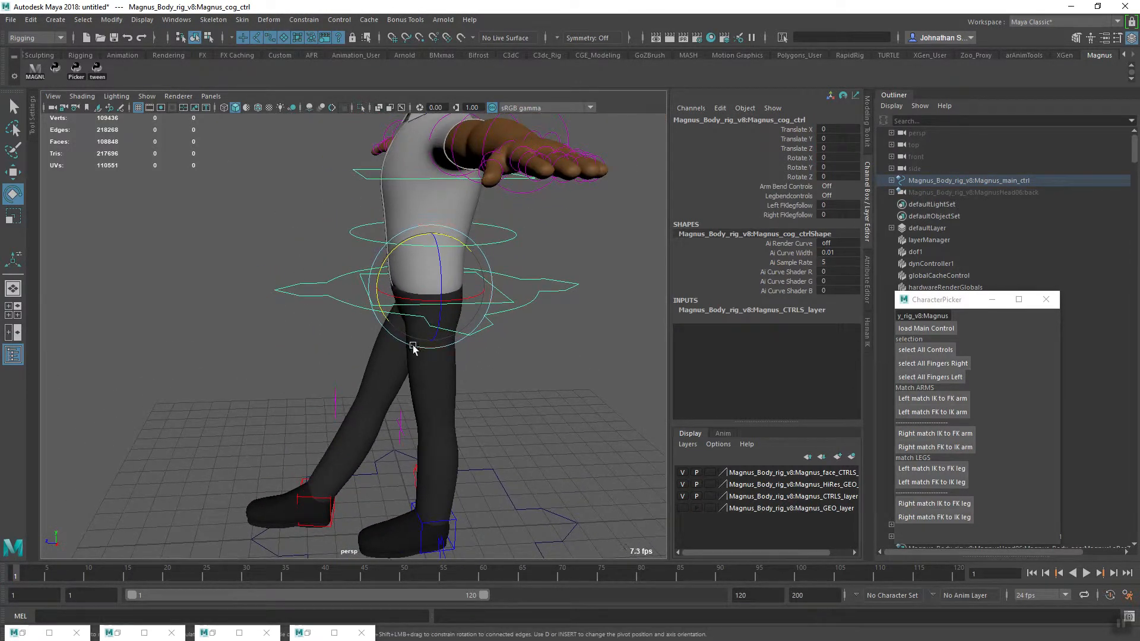
pyautogui.press('w')
pyautogui.moveTo(374, 290); pyautogui.dragTo(310, 298)
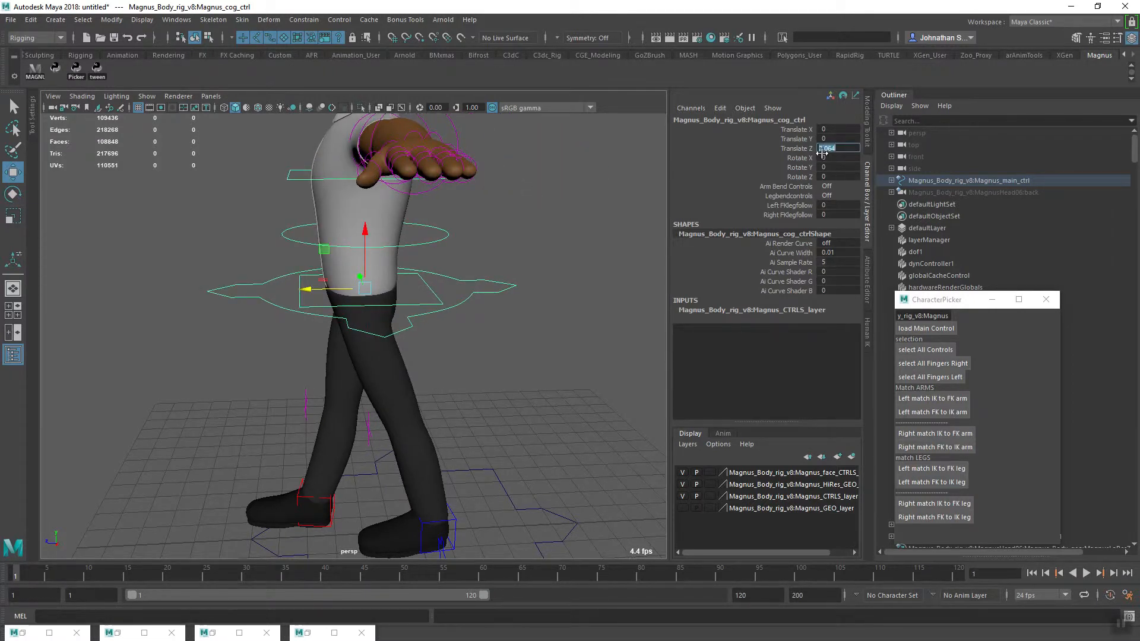
pyautogui.write('0')
pyautogui.press('Return')
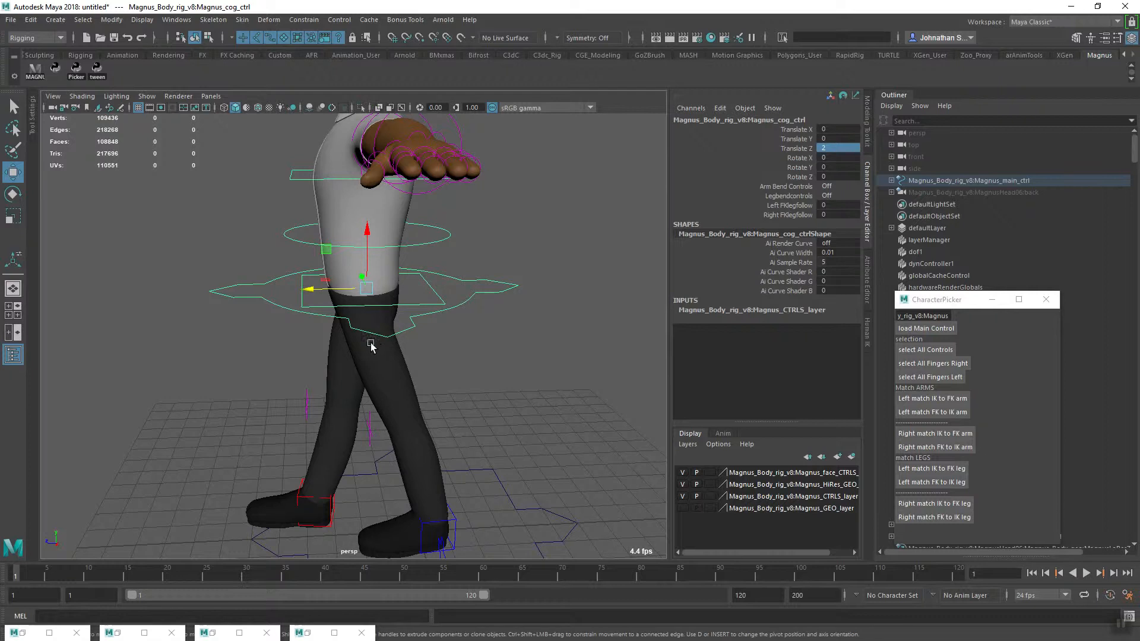
# Rotate the hips with the spineBase IK control, setting its Rotate X to 10
pyautogui.moveTo(418, 417)
pyautogui.keyDown('alt'); pyautogui.mouseDown()
pyautogui.moveTo(445, 425)
pyautogui.moveTo(430, 425)
pyautogui.mouseUp(); pyautogui.keyUp('alt')
pyautogui.keyDown('alt'); pyautogui.moveTo(430, 425); pyautogui.dragTo(565, 351, button='middle'); pyautogui.keyUp('alt')
pyautogui.keyDown('alt'); pyautogui.moveTo(565, 351); pyautogui.dragTo(435, 410); pyautogui.keyUp('alt')
pyautogui.keyDown('alt'); pyautogui.moveTo(436, 410); pyautogui.dragTo(564, 410, button='right'); pyautogui.keyUp('alt')
pyautogui.keyDown('alt'); pyautogui.moveTo(564, 409); pyautogui.dragTo(487, 420, button='middle'); pyautogui.keyUp('alt')
pyautogui.click(509, 320)
pyautogui.keyDown('alt'); pyautogui.moveTo(465, 427); pyautogui.dragTo(400, 446); pyautogui.keyUp('alt')
pyautogui.keyDown('alt'); pyautogui.moveTo(400, 447); pyautogui.dragTo(419, 460, button='middle'); pyautogui.keyUp('alt')
pyautogui.keyDown('alt'); pyautogui.moveTo(420, 459); pyautogui.dragTo(412, 422); pyautogui.keyUp('alt')
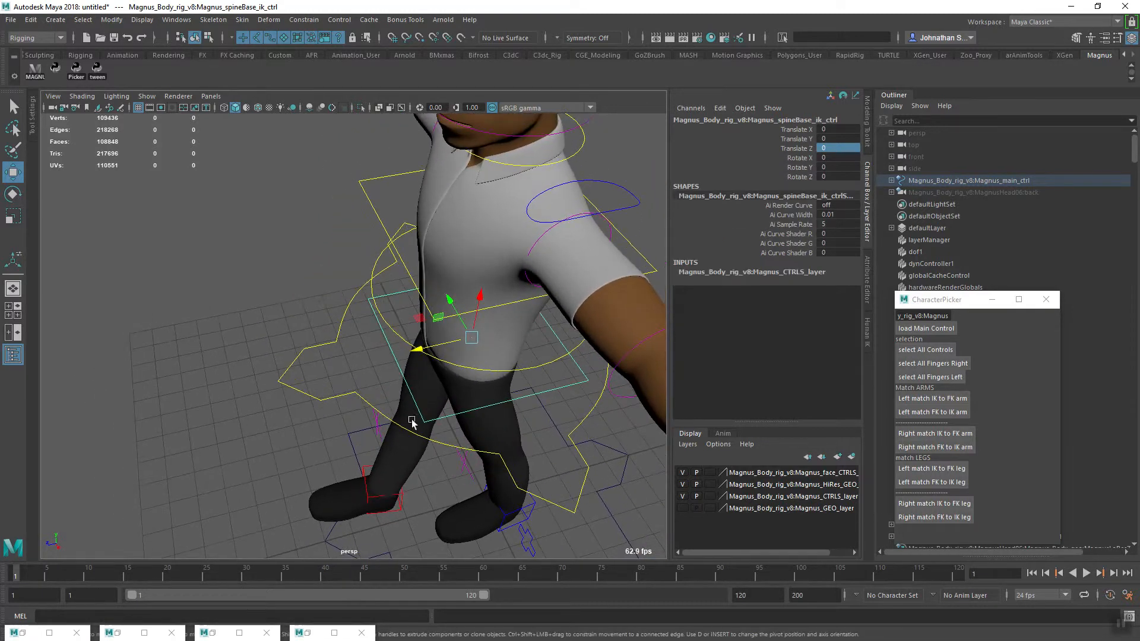
pyautogui.press('e')
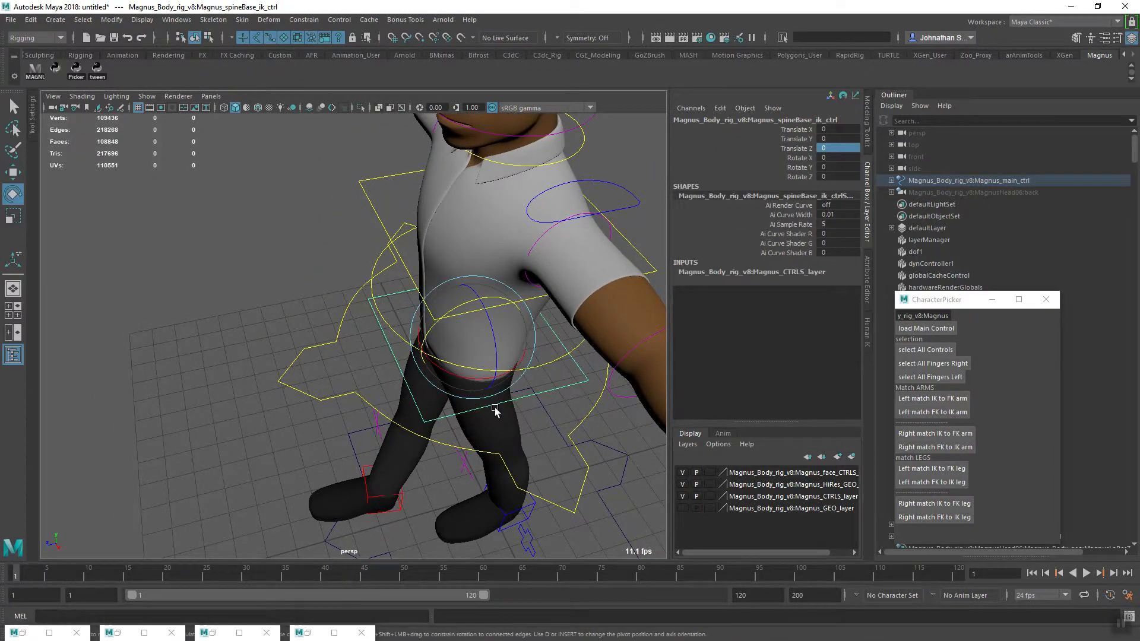
pyautogui.moveTo(476, 383); pyautogui.dragTo(491, 380)
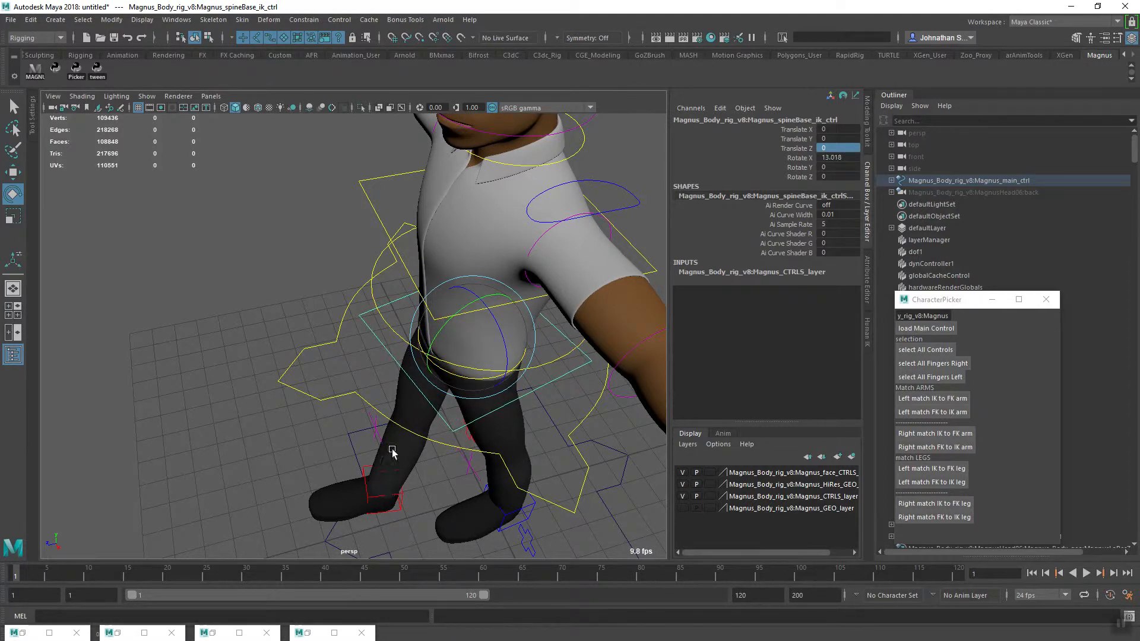
pyautogui.keyDown('alt'); pyautogui.moveTo(419, 480); pyautogui.dragTo(501, 352); pyautogui.keyUp('alt')
pyautogui.click(837, 157)
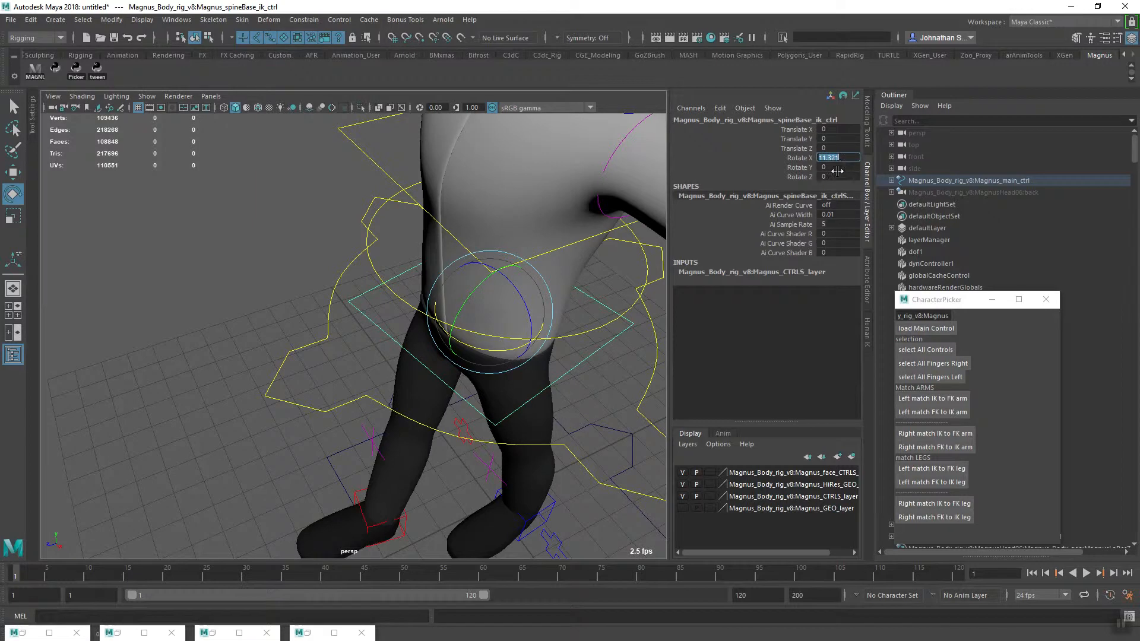
pyautogui.press('Return')
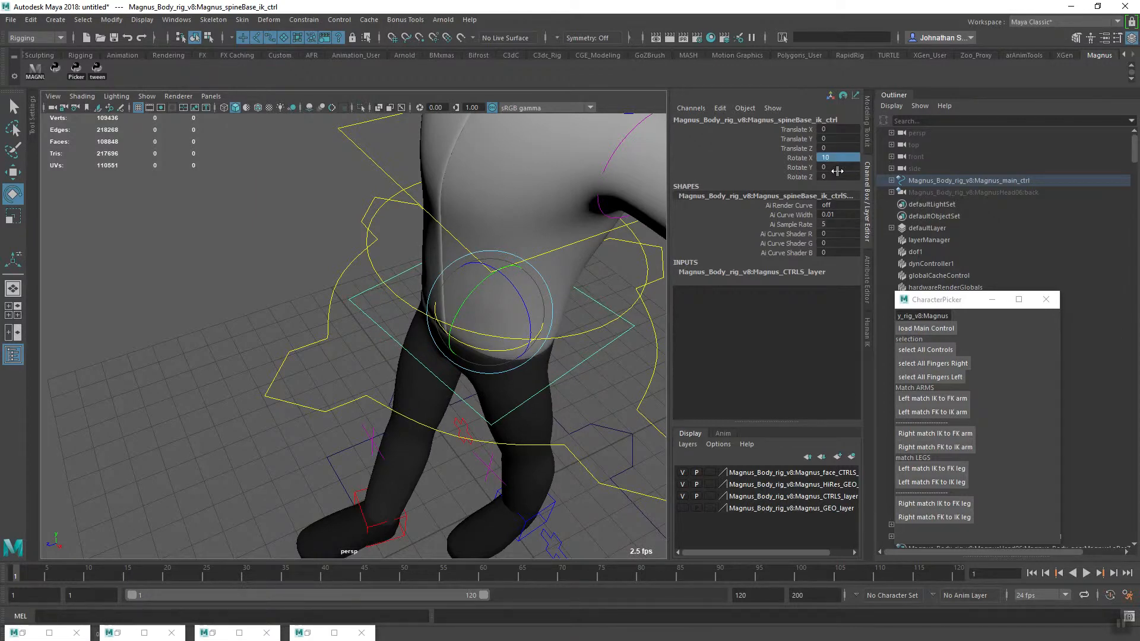
# Lift the toes of the front right foot by adjusting its Heel Ball Roll to about -0.33
pyautogui.keyDown('alt'); pyautogui.moveTo(521, 417); pyautogui.dragTo(428, 422, button='right'); pyautogui.keyUp('alt')
pyautogui.keyDown('alt'); pyautogui.moveTo(427, 422); pyautogui.dragTo(376, 418); pyautogui.keyUp('alt')
pyautogui.keyDown('alt'); pyautogui.moveTo(377, 417); pyautogui.dragTo(504, 505, button='right'); pyautogui.keyUp('alt')
pyautogui.keyDown('alt'); pyautogui.moveTo(505, 505); pyautogui.dragTo(419, 459, button='middle'); pyautogui.keyUp('alt')
pyautogui.moveTo(418, 460)
pyautogui.keyDown('alt'); pyautogui.mouseDown()
pyautogui.moveTo(374, 460)
pyautogui.moveTo(442, 443)
pyautogui.moveTo(437, 487)
pyautogui.moveTo(419, 476)
pyautogui.mouseUp(); pyautogui.keyUp('alt')
pyautogui.click(436, 429)
pyautogui.keyDown('alt'); pyautogui.moveTo(420, 476); pyautogui.dragTo(440, 469, button='right'); pyautogui.keyUp('alt')
pyautogui.keyDown('alt'); pyautogui.moveTo(440, 469); pyautogui.dragTo(456, 478); pyautogui.keyUp('alt')
pyautogui.click(802, 187)
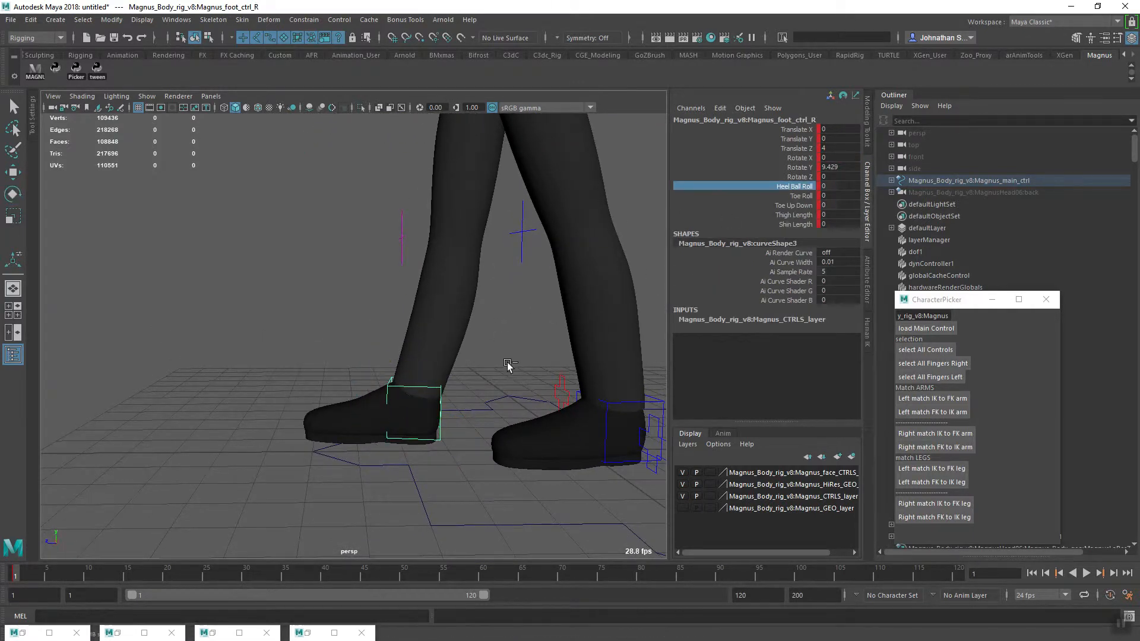
pyautogui.moveTo(508, 366); pyautogui.dragTo(490, 381, button='middle')
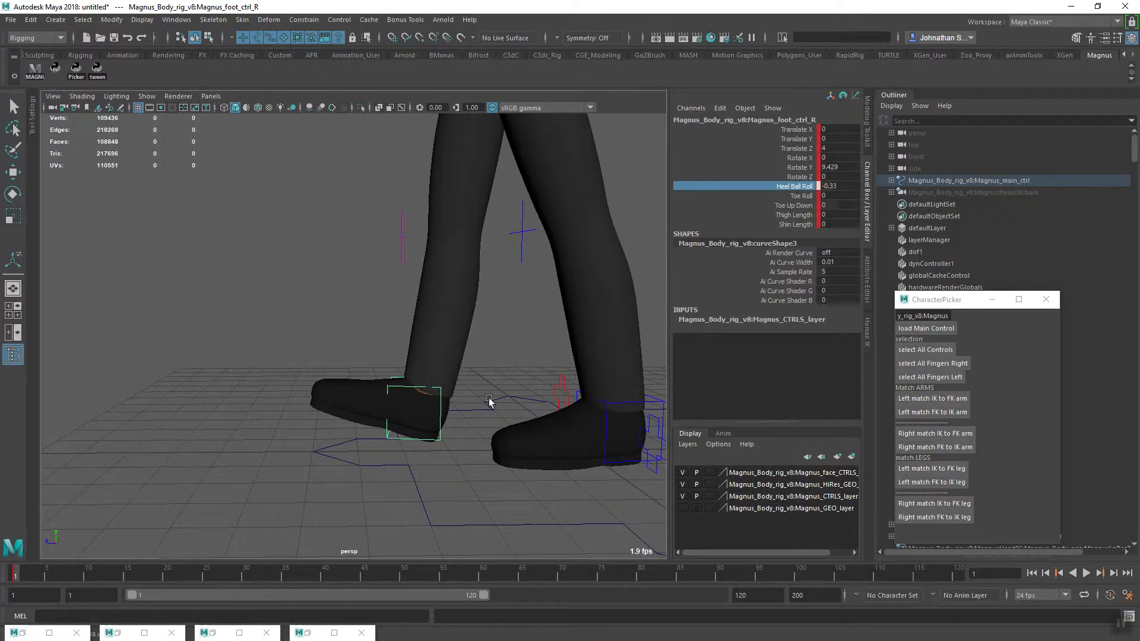
# Raise the heel of the rear left foot by adjusting its Heel Ball Roll to about 0.33
pyautogui.keyDown('alt'); pyautogui.moveTo(498, 399); pyautogui.dragTo(442, 438, button='middle'); pyautogui.keyUp('alt')
pyautogui.keyDown('alt'); pyautogui.moveTo(442, 438); pyautogui.dragTo(418, 450, button='right'); pyautogui.keyUp('alt')
pyautogui.click(530, 461)
pyautogui.click(503, 457)
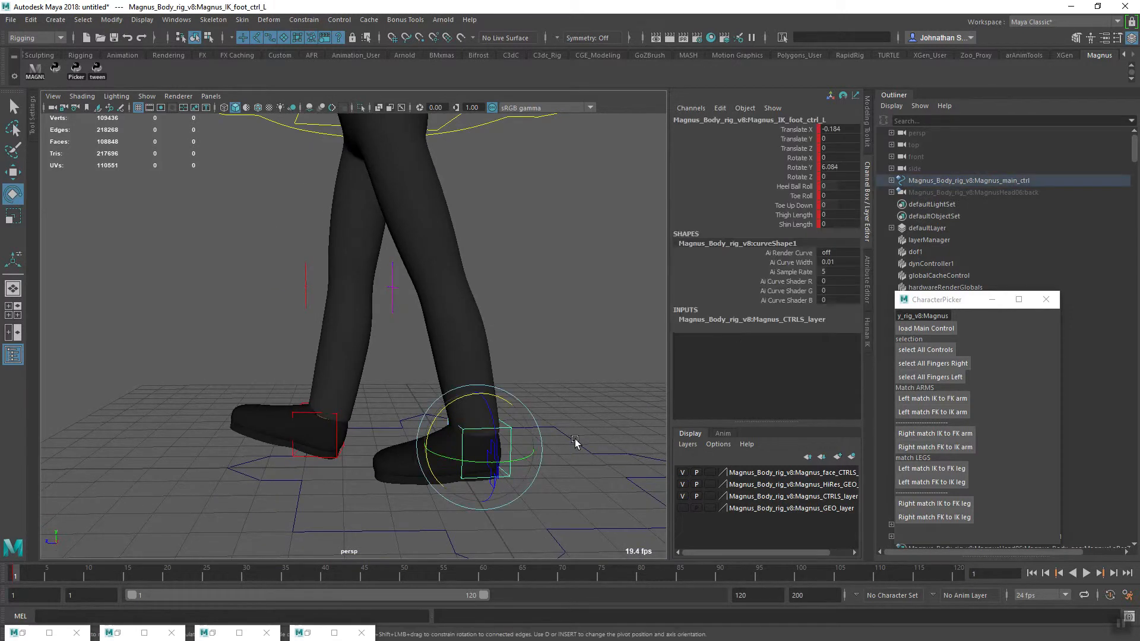
pyautogui.click(798, 186)
pyautogui.moveTo(550, 362); pyautogui.dragTo(572, 358, button='middle')
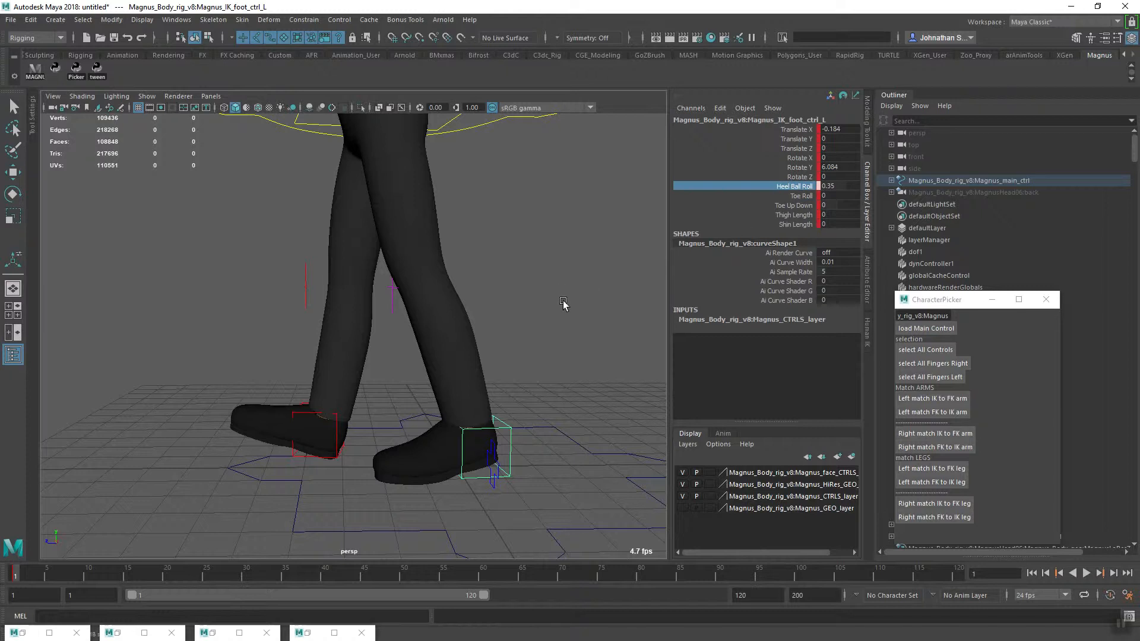
pyautogui.moveTo(584, 303); pyautogui.dragTo(580, 306, button='middle')
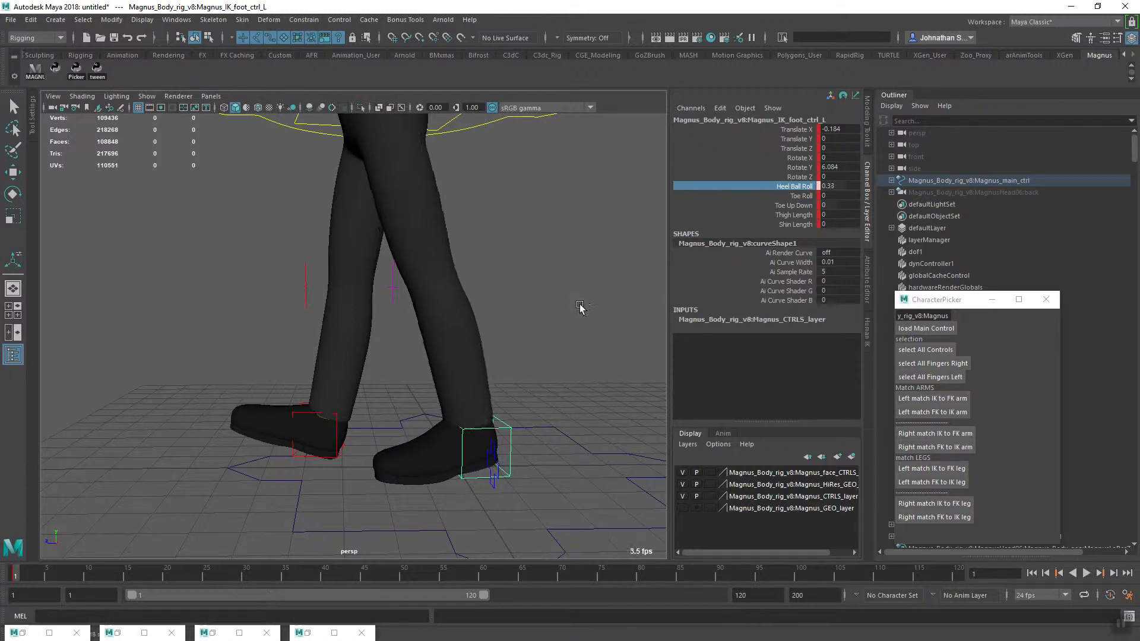
# Raise the rear left foot's heel slightly more by adjusting its Heel Ball Roll to 0.36
pyautogui.click(802, 195)
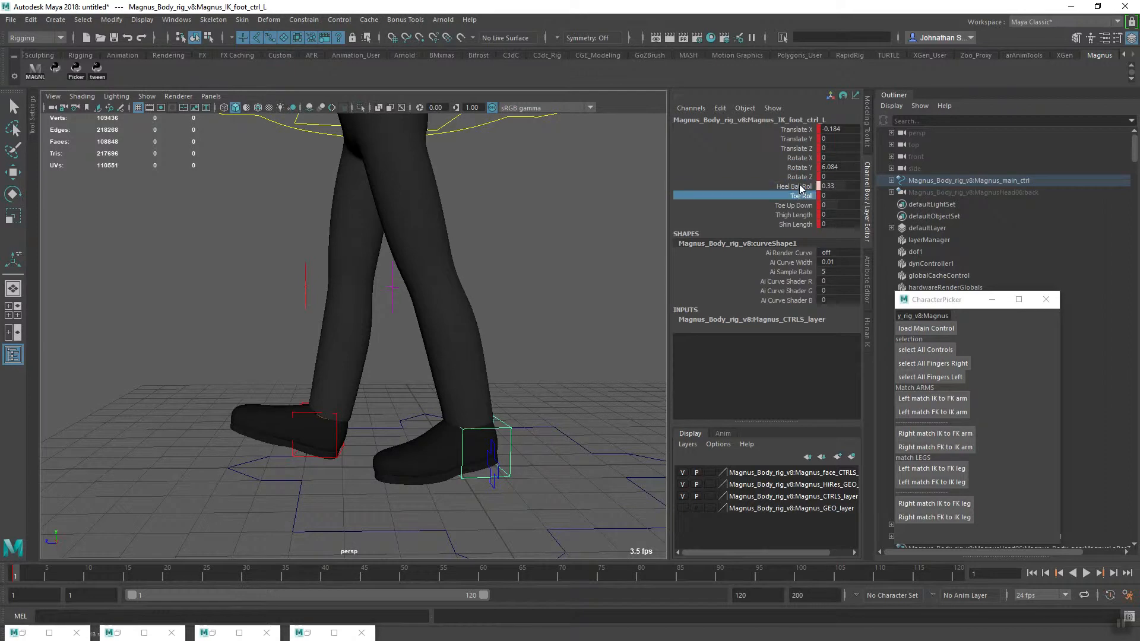
pyautogui.click(797, 186)
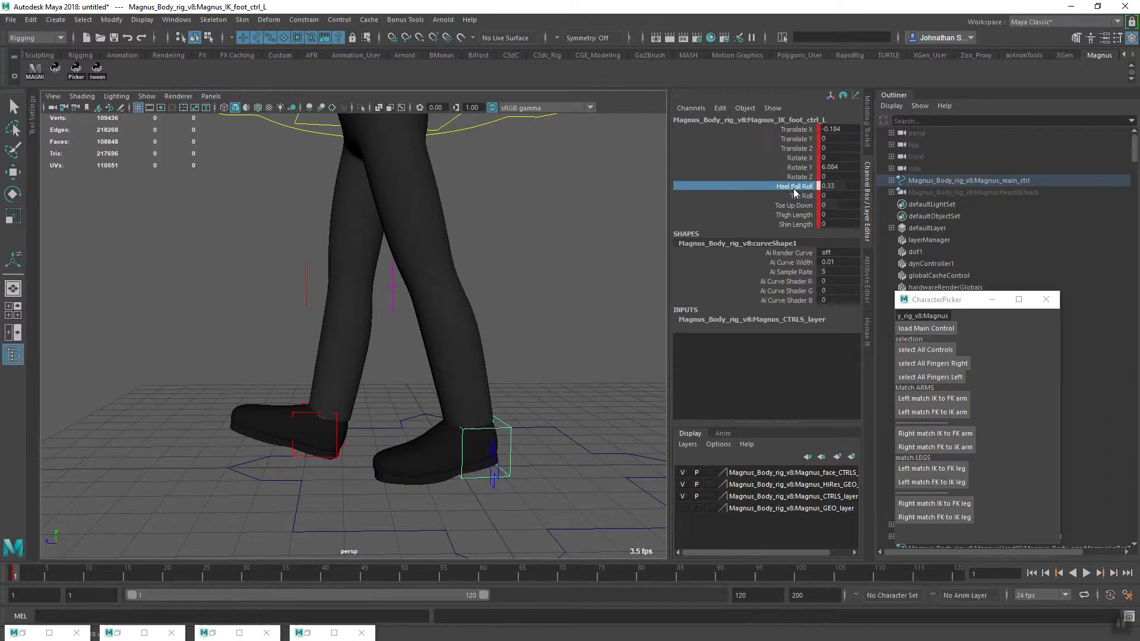
pyautogui.moveTo(601, 293); pyautogui.dragTo(601, 294, button='middle')
pyautogui.moveTo(601, 293); pyautogui.dragTo(602, 294, button='middle')
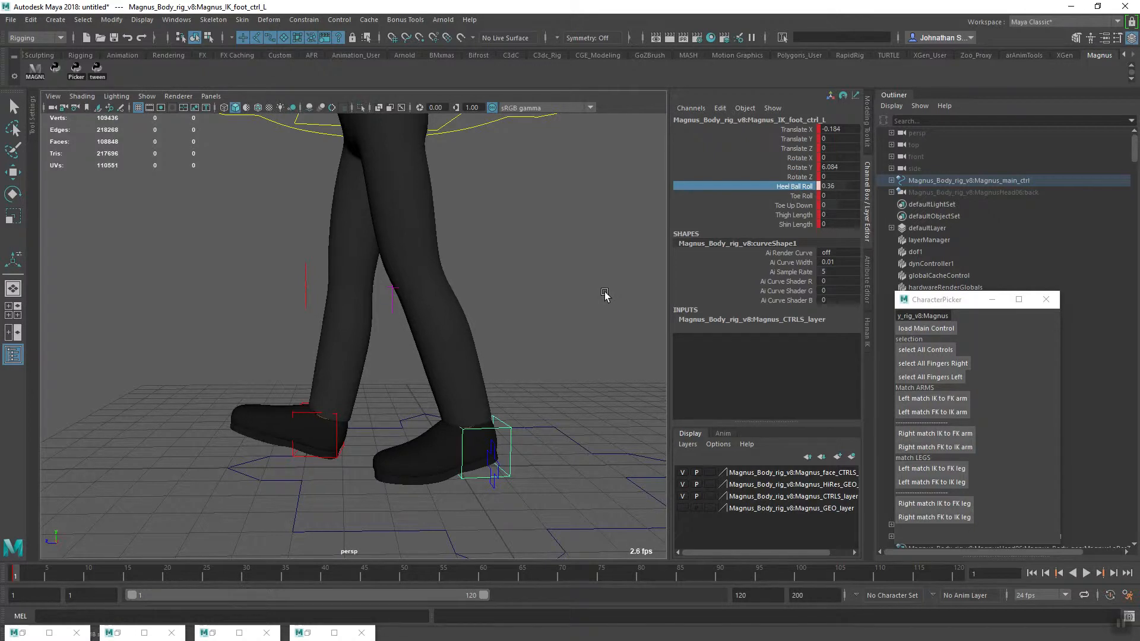
# Rotate the lower FK spine control to a Rotate X of about -2.35 and key it at frame 1
pyautogui.keyDown('alt'); pyautogui.moveTo(609, 314); pyautogui.dragTo(394, 441); pyautogui.keyUp('alt')
pyautogui.keyDown('alt'); pyautogui.moveTo(395, 441); pyautogui.dragTo(474, 390, button='right'); pyautogui.keyUp('alt')
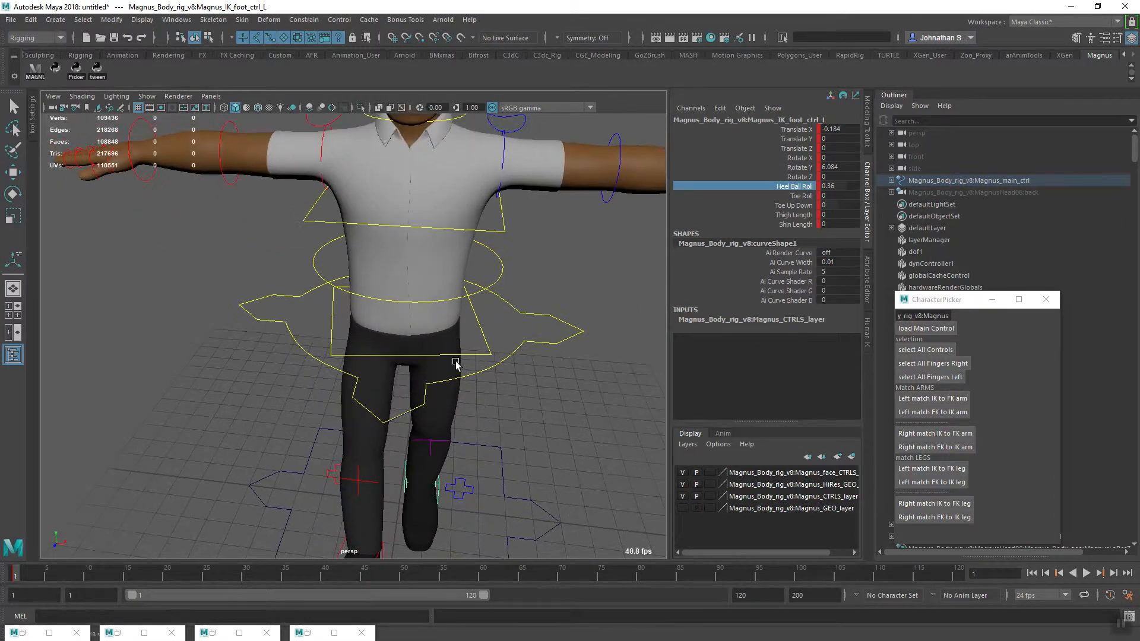
pyautogui.keyDown('alt'); pyautogui.moveTo(472, 358); pyautogui.dragTo(469, 395, button='middle'); pyautogui.keyUp('alt')
pyautogui.keyDown('alt'); pyautogui.moveTo(465, 434); pyautogui.dragTo(506, 412); pyautogui.keyUp('alt')
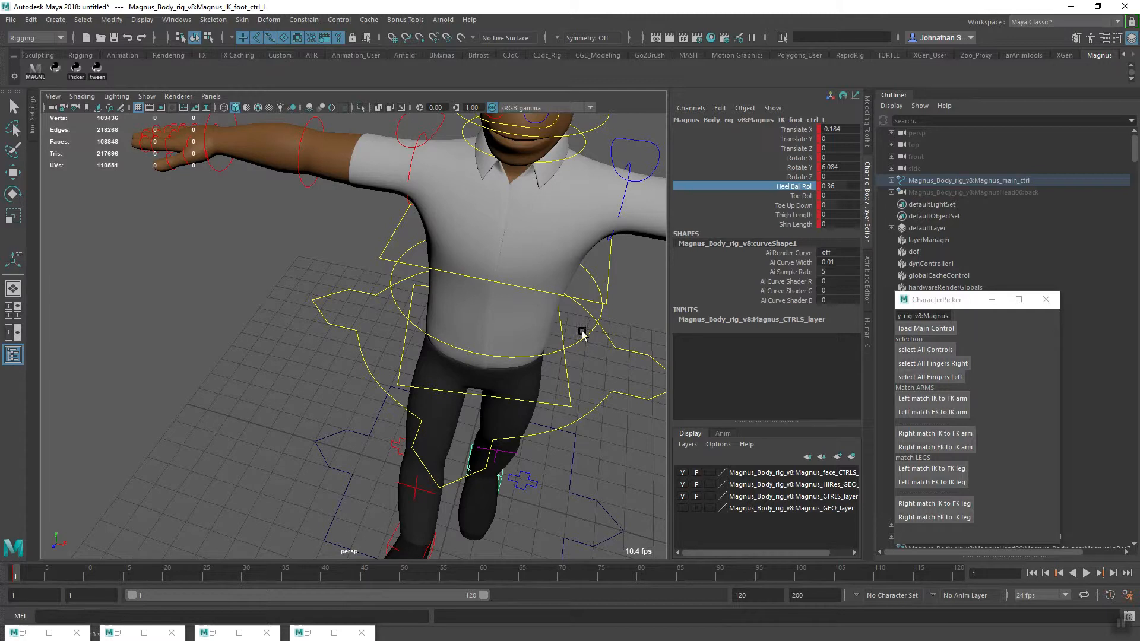
pyautogui.keyDown('alt'); pyautogui.moveTo(519, 392); pyautogui.dragTo(475, 416, button='middle'); pyautogui.keyUp('alt')
pyautogui.keyDown('alt'); pyautogui.moveTo(511, 404); pyautogui.dragTo(481, 415, button='right'); pyautogui.keyUp('alt')
pyautogui.keyDown('alt'); pyautogui.moveTo(481, 415); pyautogui.dragTo(509, 407); pyautogui.keyUp('alt')
pyautogui.click(509, 314)
pyautogui.press('e')
pyautogui.keyDown('alt'); pyautogui.moveTo(597, 375); pyautogui.dragTo(522, 410, button='right'); pyautogui.keyUp('alt')
pyautogui.keyDown('alt'); pyautogui.moveTo(511, 416); pyautogui.dragTo(425, 397); pyautogui.keyUp('alt')
pyautogui.keyDown('alt'); pyautogui.moveTo(426, 398); pyautogui.dragTo(423, 426, button='middle'); pyautogui.keyUp('alt')
pyautogui.keyDown('alt'); pyautogui.moveTo(422, 425); pyautogui.dragTo(516, 450, button='right'); pyautogui.keyUp('alt')
pyautogui.keyDown('alt'); pyautogui.moveTo(516, 450); pyautogui.dragTo(484, 431); pyautogui.keyUp('alt')
pyautogui.keyDown('alt'); pyautogui.moveTo(484, 432); pyautogui.dragTo(460, 438, button='right'); pyautogui.keyUp('alt')
pyautogui.keyDown('alt'); pyautogui.moveTo(460, 439); pyautogui.dragTo(510, 451); pyautogui.keyUp('alt')
pyautogui.keyDown('alt'); pyautogui.moveTo(535, 300); pyautogui.dragTo(484, 408, button='middle'); pyautogui.keyUp('alt')
pyautogui.moveTo(484, 409)
pyautogui.keyDown('alt'); pyautogui.mouseDown()
pyautogui.moveTo(446, 444)
pyautogui.moveTo(506, 436)
pyautogui.moveTo(486, 428)
pyautogui.mouseUp(); pyautogui.keyUp('alt')
pyautogui.keyDown('alt'); pyautogui.moveTo(486, 428); pyautogui.dragTo(479, 439, button='right'); pyautogui.keyUp('alt')
pyautogui.click(566, 414)
pyautogui.keyDown('alt'); pyautogui.moveTo(542, 451); pyautogui.dragTo(504, 394); pyautogui.keyUp('alt')
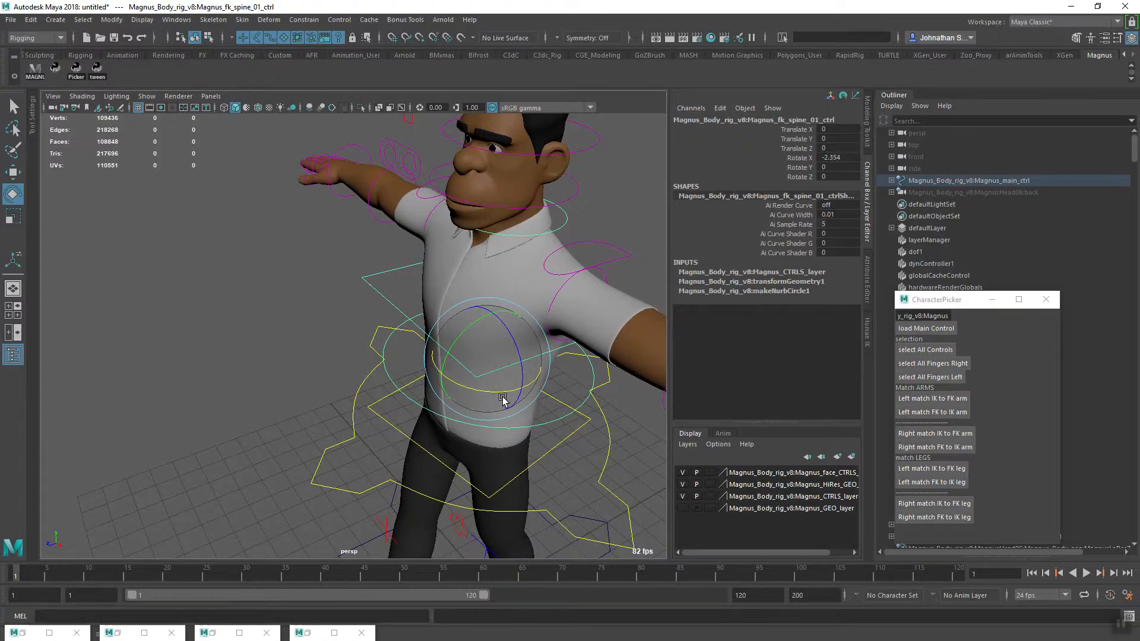
pyautogui.press('s')
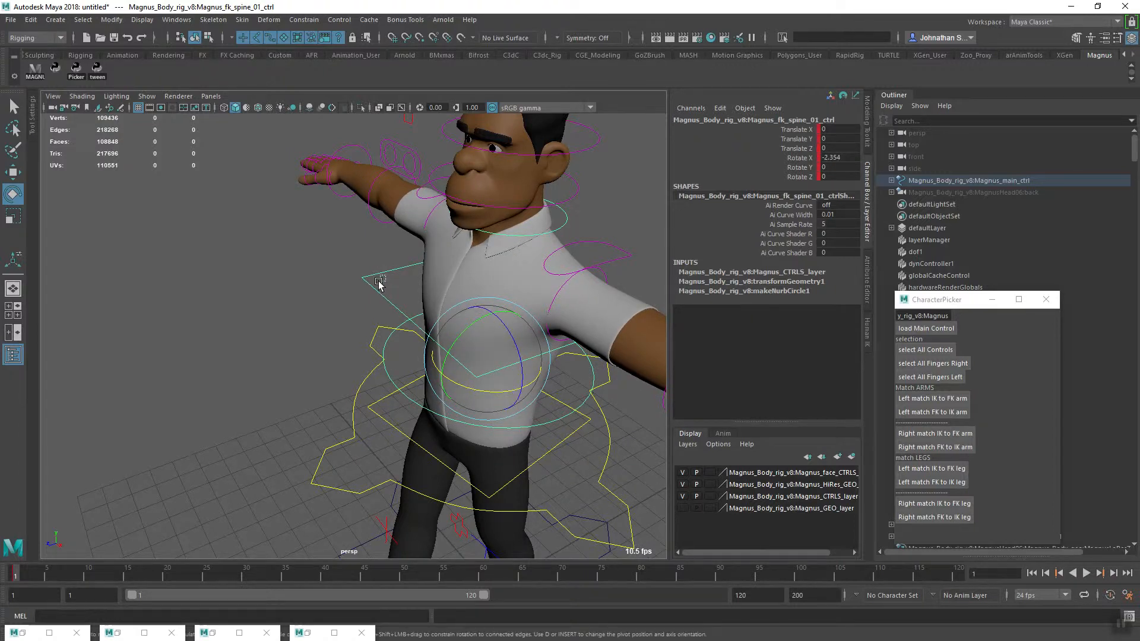
# Rotate the square chest control of the upper torso and key it at frame 1
pyautogui.click(385, 276)
pyautogui.keyDown('alt'); pyautogui.moveTo(501, 401); pyautogui.dragTo(497, 351); pyautogui.keyUp('alt')
pyautogui.press('s')
# Lower the left arm to the character's side with the FK shoulder control, using a Rotate Z of about 83
pyautogui.click(581, 313)
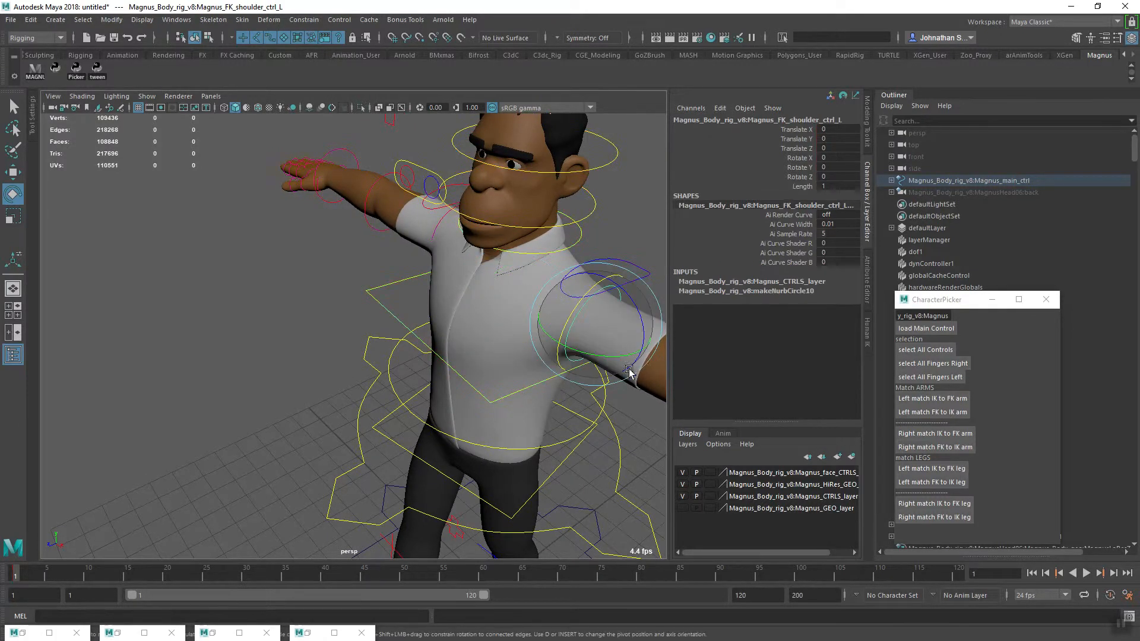
pyautogui.keyDown('alt'); pyautogui.moveTo(624, 367); pyautogui.dragTo(588, 359); pyautogui.keyUp('alt')
pyautogui.keyDown('alt'); pyautogui.moveTo(588, 359); pyautogui.dragTo(494, 384, button='right'); pyautogui.keyUp('alt')
pyautogui.keyDown('alt'); pyautogui.moveTo(493, 385); pyautogui.dragTo(477, 383); pyautogui.keyUp('alt')
pyautogui.keyDown('alt'); pyautogui.moveTo(477, 383); pyautogui.dragTo(513, 311, button='right'); pyautogui.keyUp('alt')
pyautogui.moveTo(519, 266); pyautogui.dragTo(406, 343)
pyautogui.keyDown('alt'); pyautogui.moveTo(398, 385); pyautogui.dragTo(439, 380); pyautogui.keyUp('alt')
# Refine the left FK shoulder to about 14.5, 9.9 and 85.1 in Rotate X, Y and Z, and key it
pyautogui.click(424, 360)
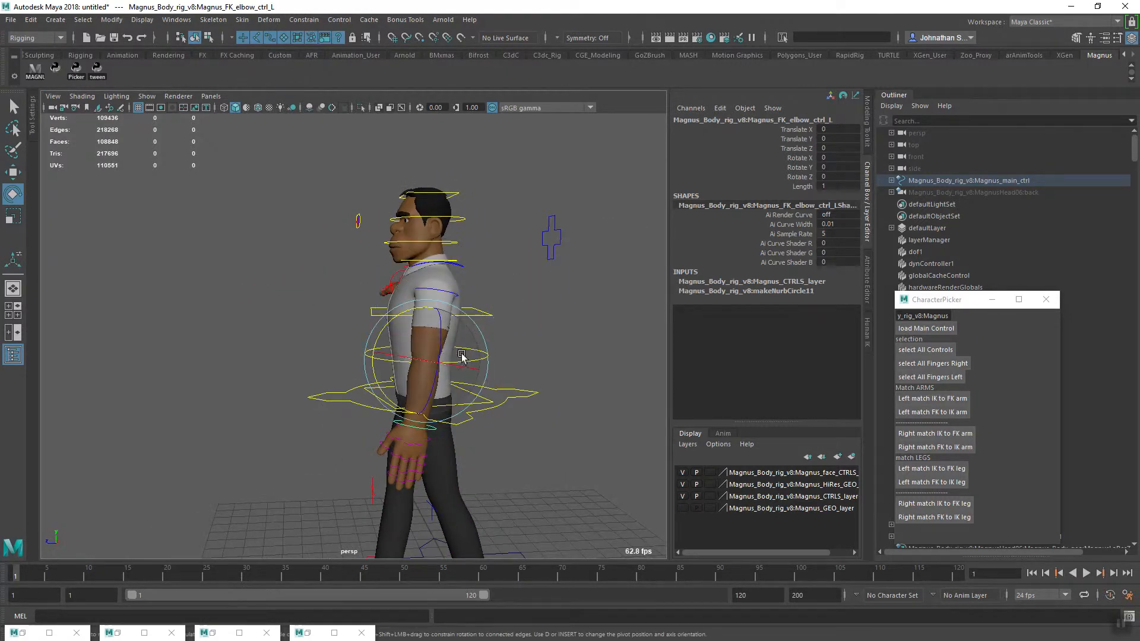
pyautogui.moveTo(396, 348); pyautogui.dragTo(481, 316)
pyautogui.click(472, 289)
pyautogui.hotkey('ctrl', 'z')
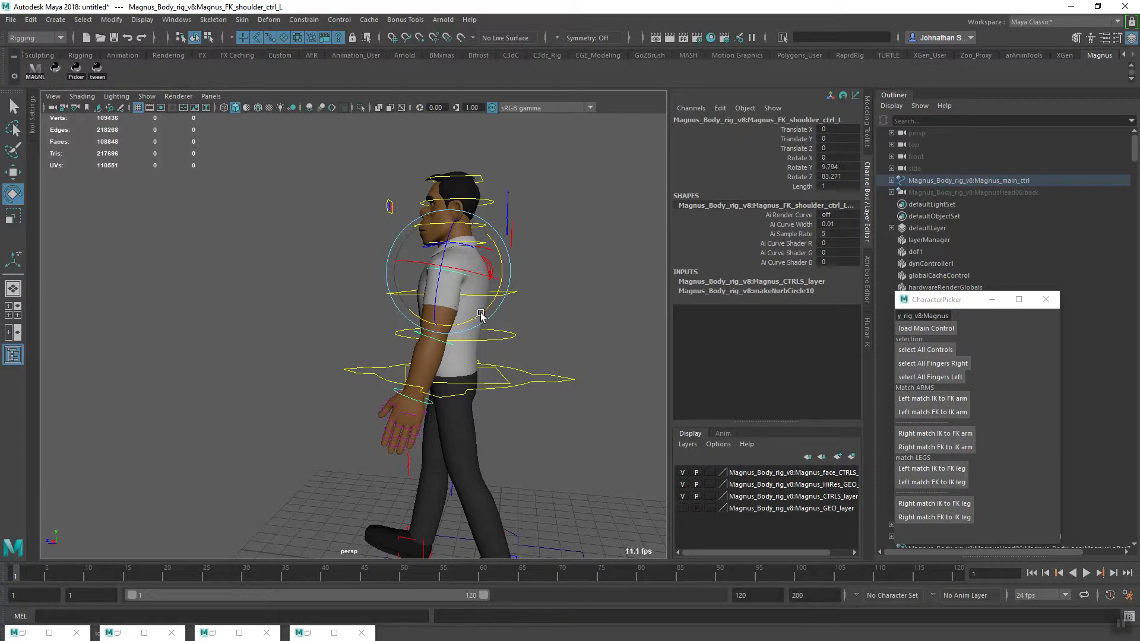
pyautogui.keyDown('alt'); pyautogui.moveTo(460, 389); pyautogui.dragTo(570, 288); pyautogui.keyUp('alt')
pyautogui.keyDown('alt'); pyautogui.moveTo(542, 369); pyautogui.dragTo(529, 455); pyautogui.keyUp('alt')
pyautogui.press('s')
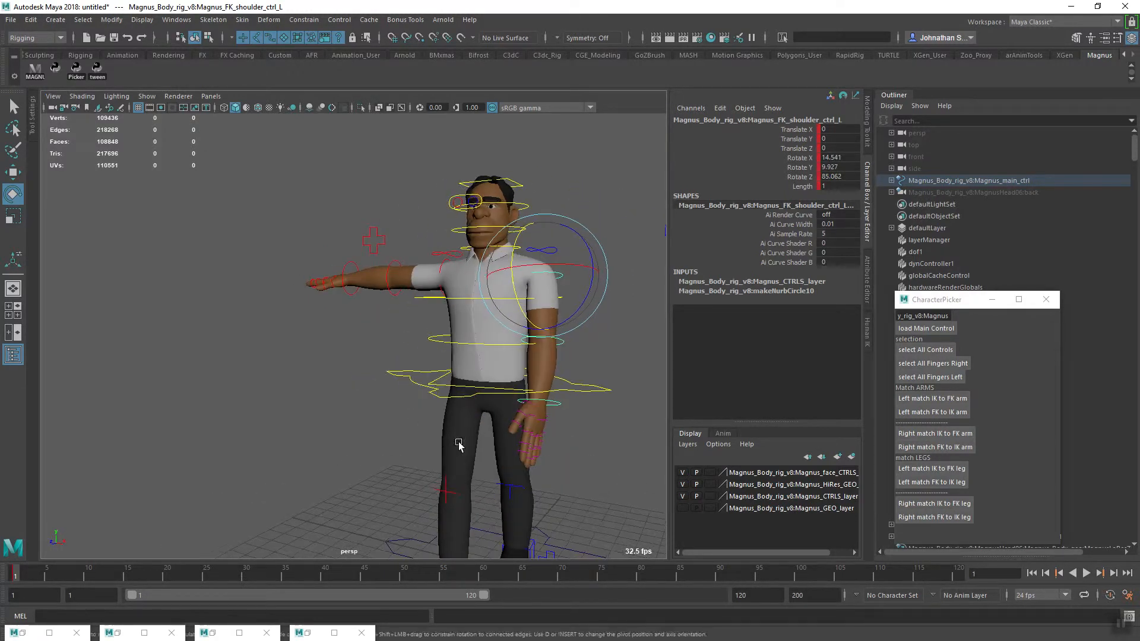
# Turn the left hand with its FK wrist control to about 25.3 in Rotate X and 1.5 in Rotate Z, and key it
pyautogui.keyDown('alt'); pyautogui.moveTo(461, 445); pyautogui.dragTo(416, 410, button='middle'); pyautogui.keyUp('alt')
pyautogui.keyDown('alt'); pyautogui.moveTo(416, 410); pyautogui.dragTo(568, 441, button='right'); pyautogui.keyUp('alt')
pyautogui.click(585, 392)
pyautogui.keyDown('alt'); pyautogui.moveTo(588, 405); pyautogui.dragTo(593, 458); pyautogui.keyUp('alt')
pyautogui.keyDown('alt'); pyautogui.moveTo(593, 458); pyautogui.dragTo(509, 463, button='middle'); pyautogui.keyUp('alt')
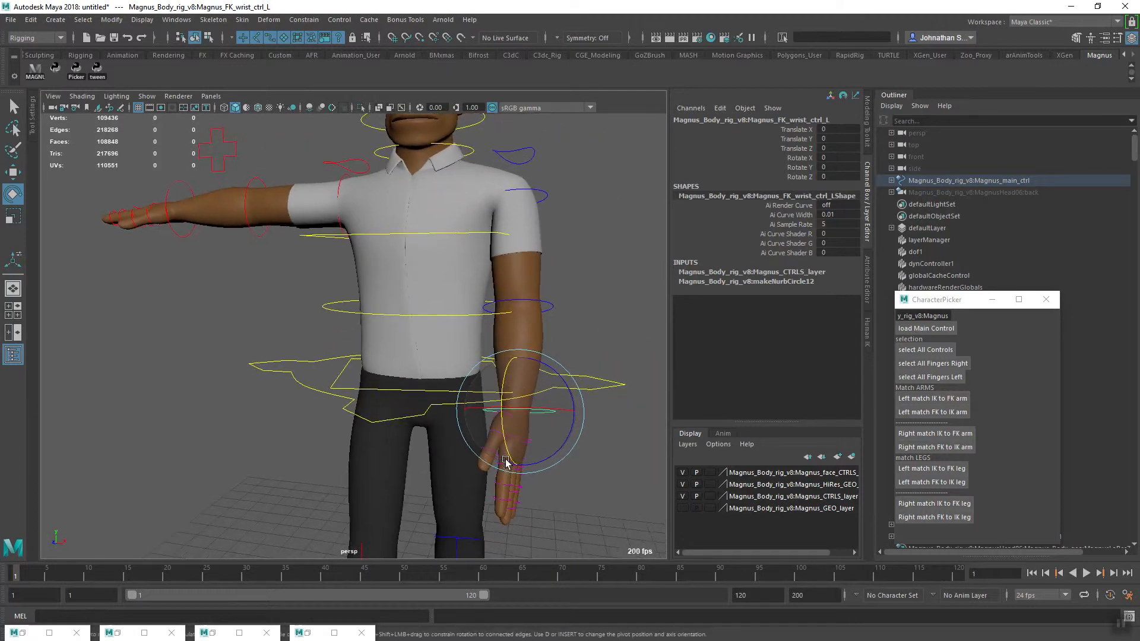
pyautogui.moveTo(562, 412); pyautogui.dragTo(538, 410)
pyautogui.moveTo(542, 453)
pyautogui.keyDown('alt'); pyautogui.mouseDown()
pyautogui.moveTo(580, 451)
pyautogui.moveTo(580, 433)
pyautogui.moveTo(542, 438)
pyautogui.mouseUp(); pyautogui.keyUp('alt')
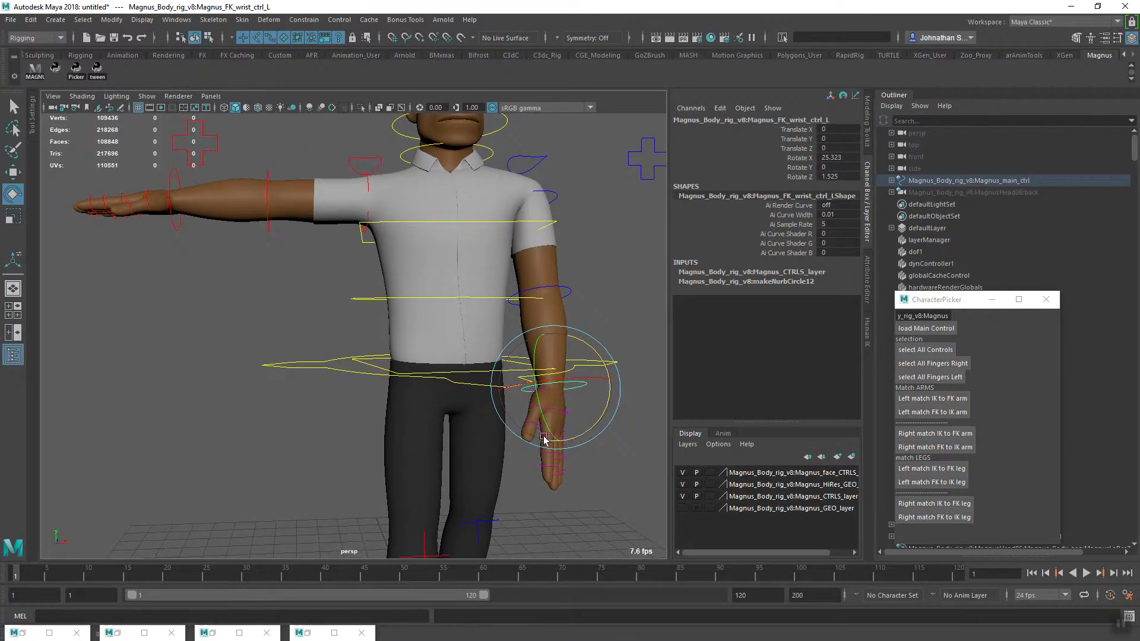
pyautogui.keyDown('alt'); pyautogui.moveTo(542, 438); pyautogui.dragTo(440, 422, button='middle'); pyautogui.keyUp('alt')
# Set the Magnus HiRes_GEO layer to Reference so that the hand mesh cannot be selected with the finger controls
pyautogui.keyDown('alt'); pyautogui.moveTo(484, 472); pyautogui.dragTo(453, 461); pyautogui.keyUp('alt')
pyautogui.keyDown('alt'); pyautogui.moveTo(453, 461); pyautogui.dragTo(422, 439, button='middle'); pyautogui.keyUp('alt')
pyautogui.keyDown('alt'); pyautogui.moveTo(422, 439); pyautogui.dragTo(573, 530, button='right'); pyautogui.keyUp('alt')
pyautogui.keyDown('alt'); pyautogui.moveTo(573, 530); pyautogui.dragTo(477, 460, button='middle'); pyautogui.keyUp('alt')
pyautogui.keyDown('alt'); pyautogui.moveTo(476, 460); pyautogui.dragTo(489, 474); pyautogui.keyUp('alt')
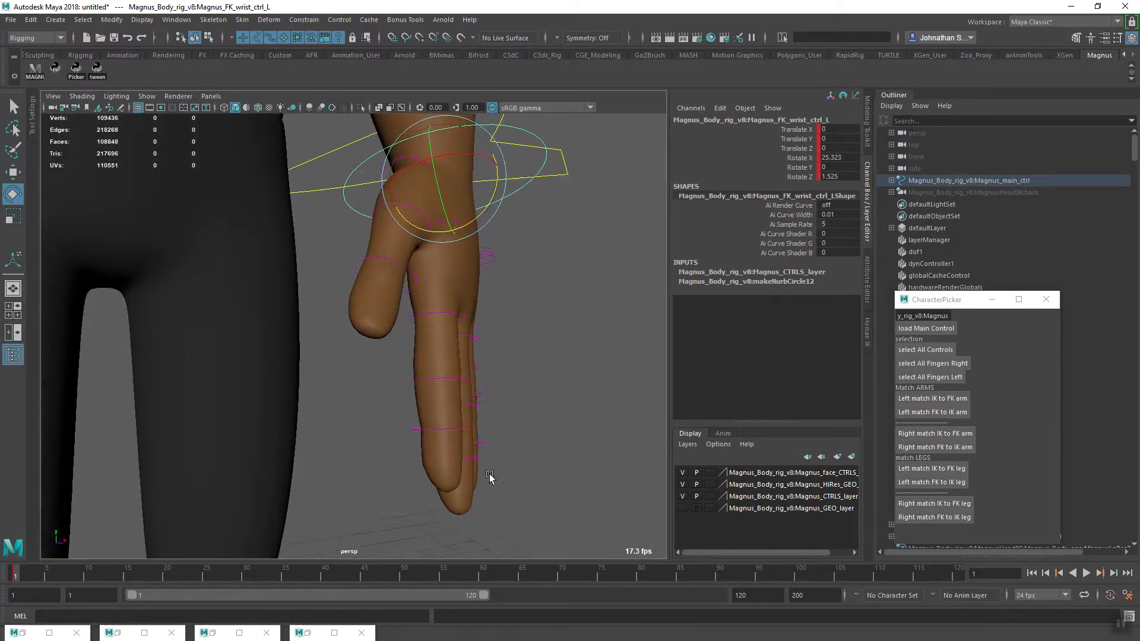
pyautogui.moveTo(527, 315); pyautogui.dragTo(438, 518)
pyautogui.click(548, 448)
pyautogui.click(466, 295)
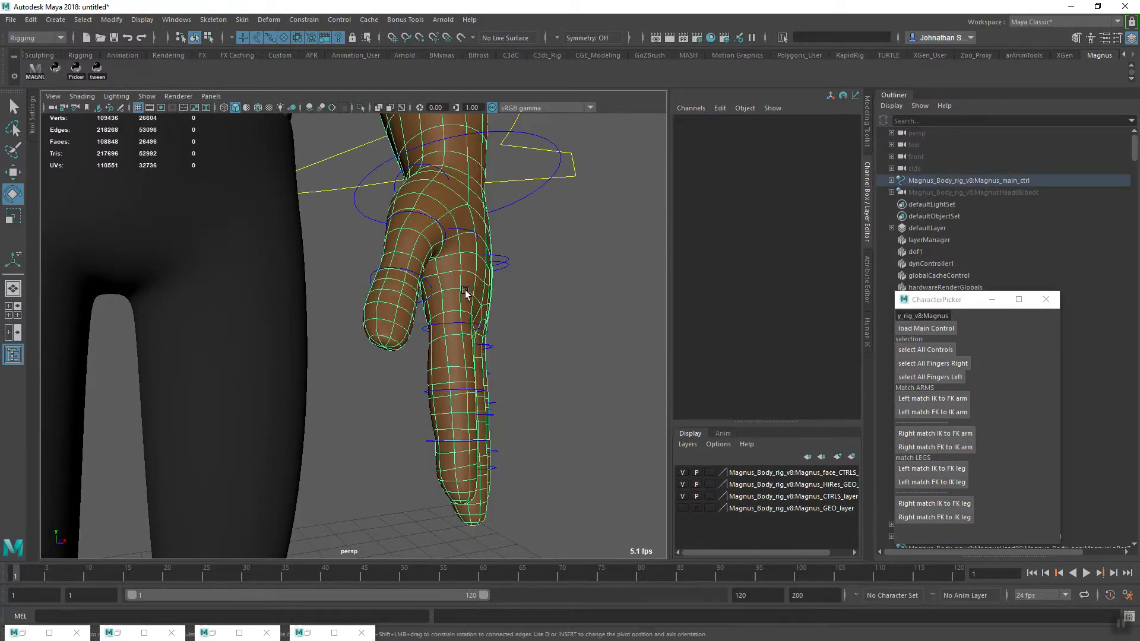
pyautogui.click(710, 485)
# Curl the left hand's finger controls together to a Rotate Z of about 7.8 and key them
pyautogui.keyDown('alt'); pyautogui.moveTo(484, 371); pyautogui.dragTo(519, 399); pyautogui.keyUp('alt')
pyautogui.moveTo(508, 304); pyautogui.dragTo(455, 493)
pyautogui.scroll(2, 518, 433)
pyautogui.moveTo(508, 371); pyautogui.dragTo(527, 416)
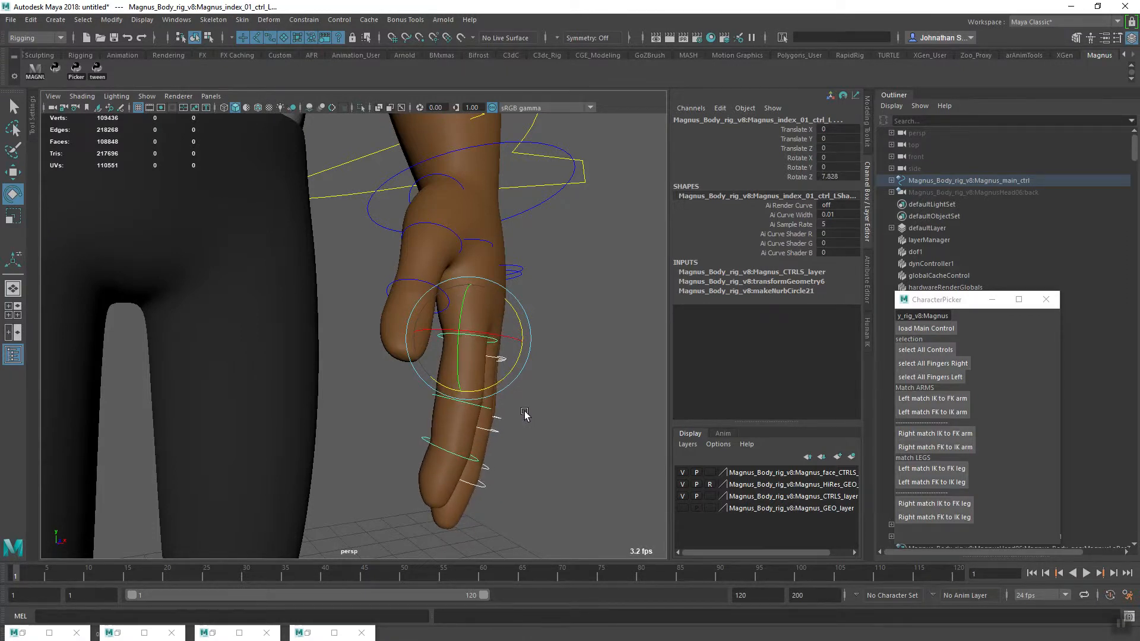
pyautogui.keyDown('alt'); pyautogui.moveTo(492, 480); pyautogui.dragTo(547, 374); pyautogui.keyUp('alt')
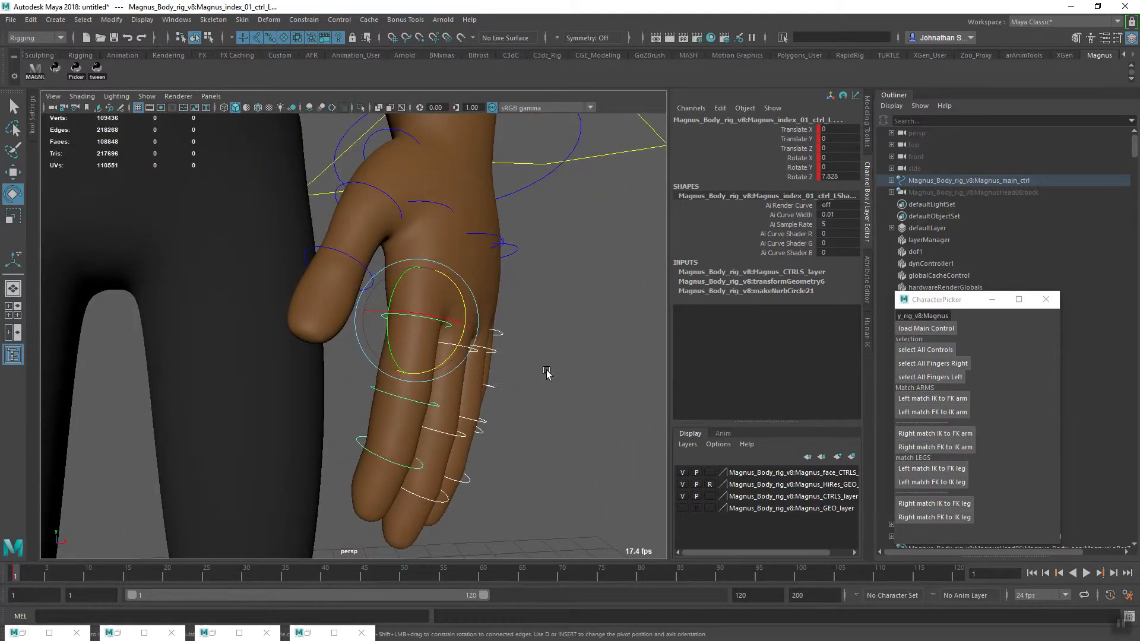
# Curl the left hand's outer fingers progressively more at their base joints, bringing the pinky base to about 20.8 in Rotate Z, and key them
pyautogui.click(514, 319)
pyautogui.moveTo(466, 363); pyautogui.dragTo(465, 363)
pyautogui.keyDown('alt'); pyautogui.moveTo(488, 416); pyautogui.dragTo(541, 371); pyautogui.keyUp('alt')
pyautogui.click(539, 392)
pyautogui.keyDown('alt'); pyautogui.moveTo(453, 431); pyautogui.dragTo(550, 398, button='middle'); pyautogui.keyUp('alt')
pyautogui.keyDown('alt'); pyautogui.moveTo(550, 398); pyautogui.dragTo(512, 433); pyautogui.keyUp('alt')
pyautogui.keyDown('alt'); pyautogui.moveTo(415, 451); pyautogui.dragTo(491, 432, button='right'); pyautogui.keyUp('alt')
pyautogui.keyDown('alt'); pyautogui.moveTo(518, 383); pyautogui.dragTo(497, 429, button='middle'); pyautogui.keyUp('alt')
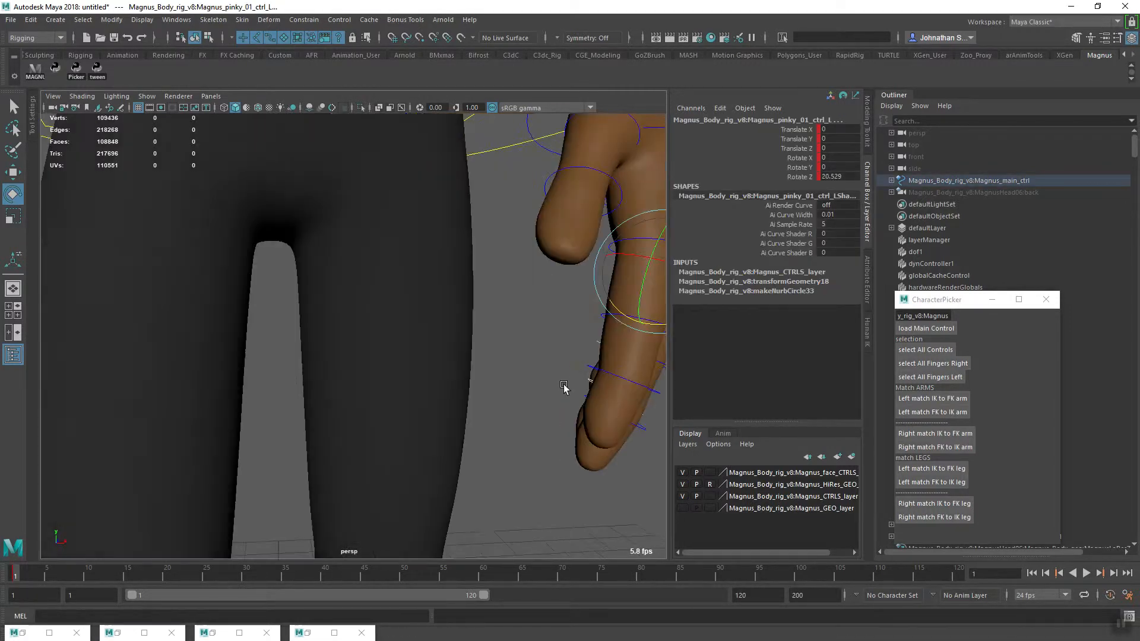
pyautogui.click(542, 392)
pyautogui.moveTo(558, 334); pyautogui.dragTo(515, 377)
pyautogui.press('s')
# Bend the second joints of the left middle, ring and pinky fingers together, with the pinky at about 15.4 in Rotate Z
pyautogui.keyDown('alt'); pyautogui.moveTo(524, 423); pyautogui.dragTo(537, 430); pyautogui.keyUp('alt')
pyautogui.keyDown('alt'); pyautogui.moveTo(537, 430); pyautogui.dragTo(529, 443, button='right'); pyautogui.keyUp('alt')
pyautogui.keyDown('alt'); pyautogui.moveTo(529, 443); pyautogui.dragTo(542, 433); pyautogui.keyUp('alt')
pyautogui.keyDown('alt'); pyautogui.moveTo(542, 434); pyautogui.dragTo(479, 397, button='middle'); pyautogui.keyUp('alt')
pyautogui.keyDown('alt'); pyautogui.moveTo(479, 397); pyautogui.dragTo(458, 407); pyautogui.keyUp('alt')
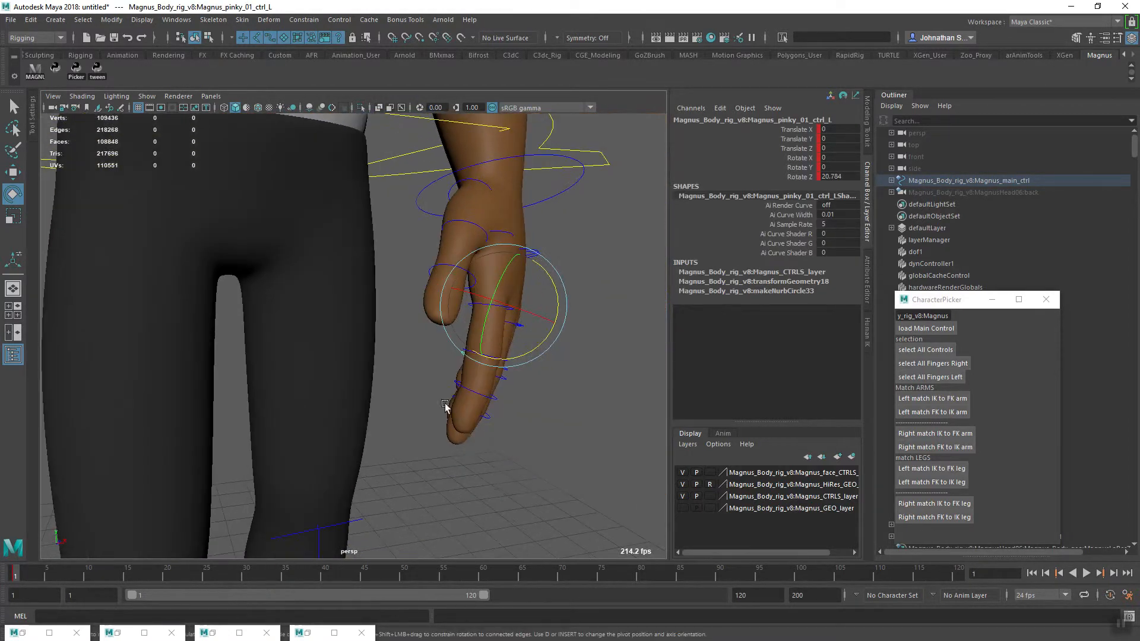
pyautogui.click(512, 461)
pyautogui.keyDown('alt'); pyautogui.moveTo(511, 461); pyautogui.dragTo(539, 463); pyautogui.keyUp('alt')
pyautogui.keyDown('alt'); pyautogui.moveTo(495, 386); pyautogui.dragTo(446, 419, button='middle'); pyautogui.keyUp('alt')
pyautogui.keyDown('alt'); pyautogui.moveTo(446, 419); pyautogui.dragTo(689, 594, button='right'); pyautogui.keyUp('alt')
pyautogui.keyDown('alt'); pyautogui.moveTo(689, 594); pyautogui.dragTo(557, 458, button='middle'); pyautogui.keyUp('alt')
pyautogui.keyDown('alt'); pyautogui.moveTo(557, 458); pyautogui.dragTo(525, 402); pyautogui.keyUp('alt')
pyautogui.keyDown('alt'); pyautogui.moveTo(500, 305); pyautogui.dragTo(509, 373, button='middle'); pyautogui.keyUp('alt')
pyautogui.click(503, 347)
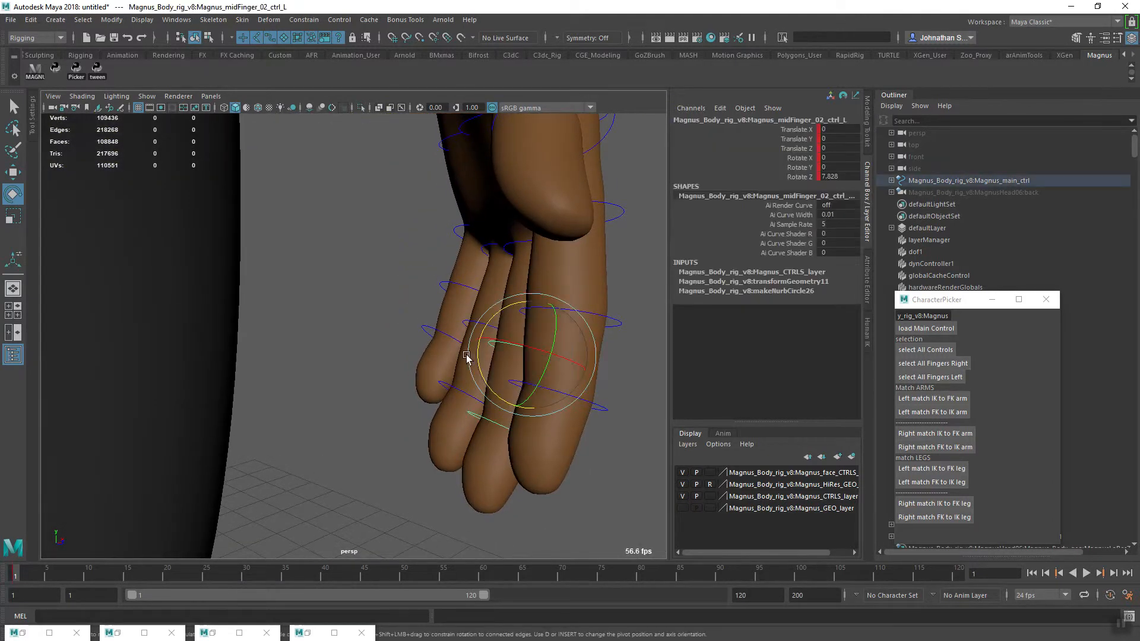
pyautogui.press('q')
pyautogui.keyDown('shift'); pyautogui.click(478, 324); pyautogui.keyUp('shift')
pyautogui.keyDown('shift'); pyautogui.click(466, 286); pyautogui.keyUp('shift')
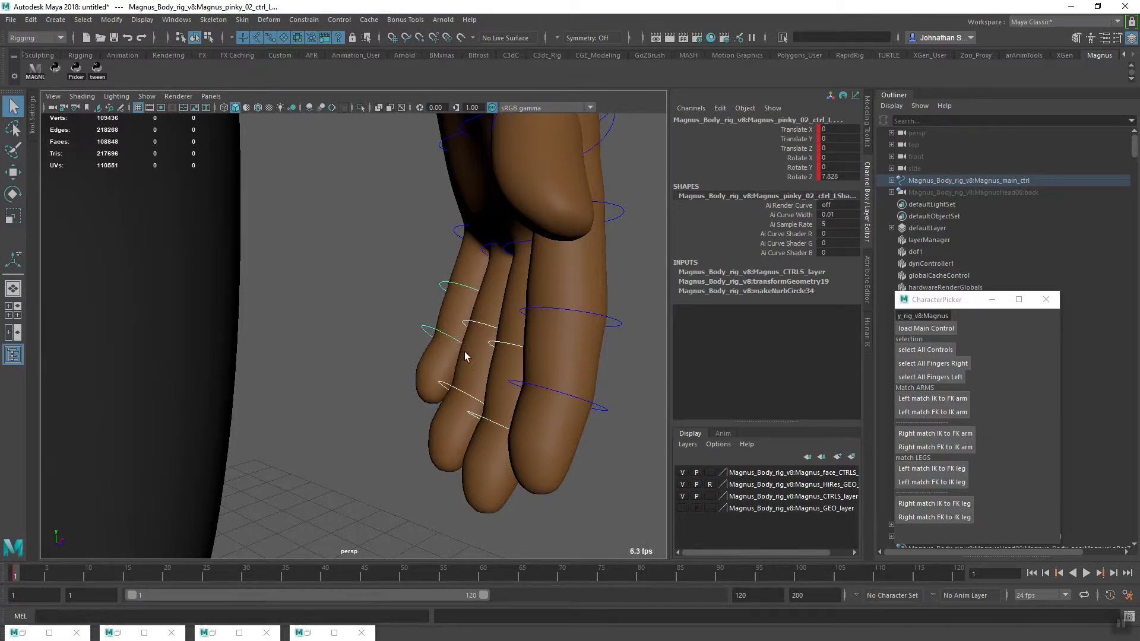
pyautogui.press('e')
pyautogui.moveTo(434, 336); pyautogui.dragTo(432, 354)
pyautogui.keyDown('alt'); pyautogui.moveTo(583, 389); pyautogui.dragTo(585, 412, button='middle'); pyautogui.keyUp('alt')
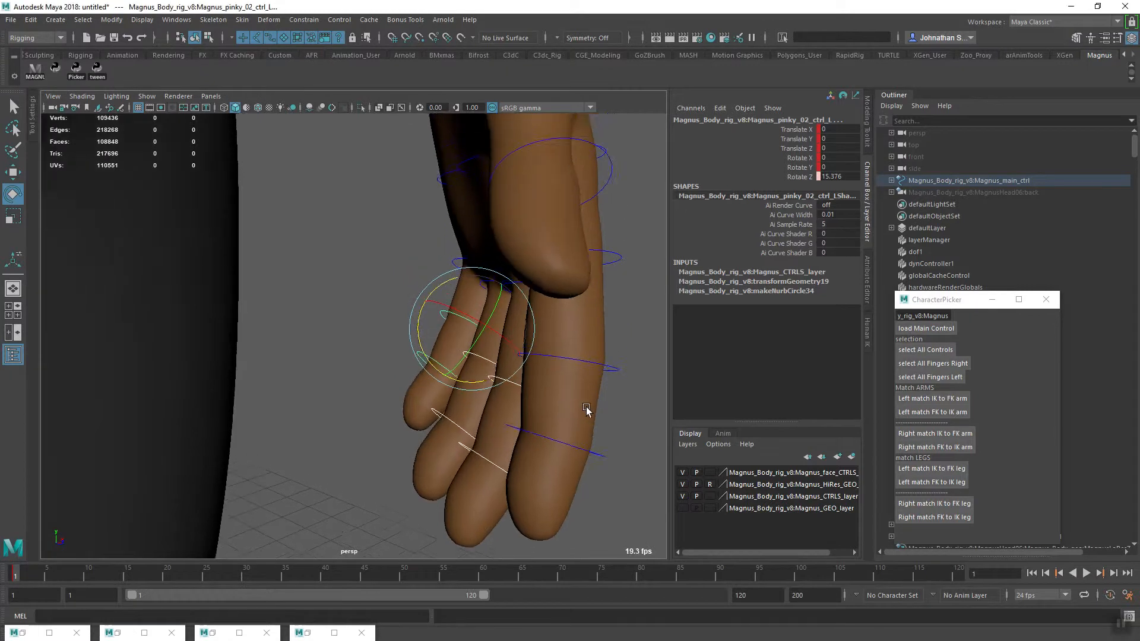
# Rotate the left thumb's palm control to about -1, -3.6 and 15.1 in X, Y and Z, and key it
pyautogui.keyDown('alt'); pyautogui.moveTo(586, 413); pyautogui.dragTo(479, 428, button='right'); pyautogui.keyUp('alt')
pyautogui.keyDown('alt'); pyautogui.moveTo(479, 428); pyautogui.dragTo(456, 427); pyautogui.keyUp('alt')
pyautogui.keyDown('alt'); pyautogui.moveTo(456, 427); pyautogui.dragTo(462, 419, button='right'); pyautogui.keyUp('alt')
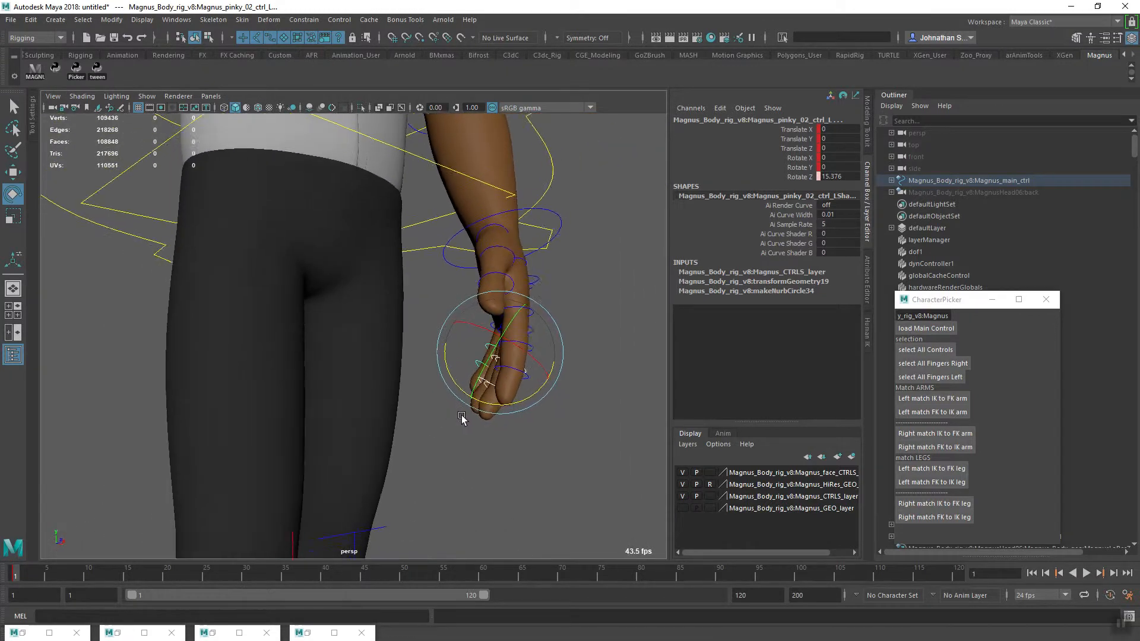
pyautogui.keyDown('alt'); pyautogui.moveTo(462, 418); pyautogui.dragTo(428, 418); pyautogui.keyUp('alt')
pyautogui.keyDown('alt'); pyautogui.moveTo(429, 418); pyautogui.dragTo(471, 440, button='right'); pyautogui.keyUp('alt')
pyautogui.moveTo(471, 440)
pyautogui.keyDown('alt'); pyautogui.mouseDown()
pyautogui.moveTo(411, 437)
pyautogui.moveTo(497, 438)
pyautogui.moveTo(475, 459)
pyautogui.mouseUp(); pyautogui.keyUp('alt')
pyautogui.moveTo(475, 459); pyautogui.dragTo(489, 418, button='middle')
pyautogui.keyDown('alt'); pyautogui.moveTo(490, 410); pyautogui.dragTo(423, 403); pyautogui.keyUp('alt')
pyautogui.click(485, 277)
pyautogui.moveTo(461, 351); pyautogui.dragTo(526, 371)
pyautogui.keyDown('alt'); pyautogui.moveTo(593, 381); pyautogui.dragTo(451, 408, button='middle'); pyautogui.keyUp('alt')
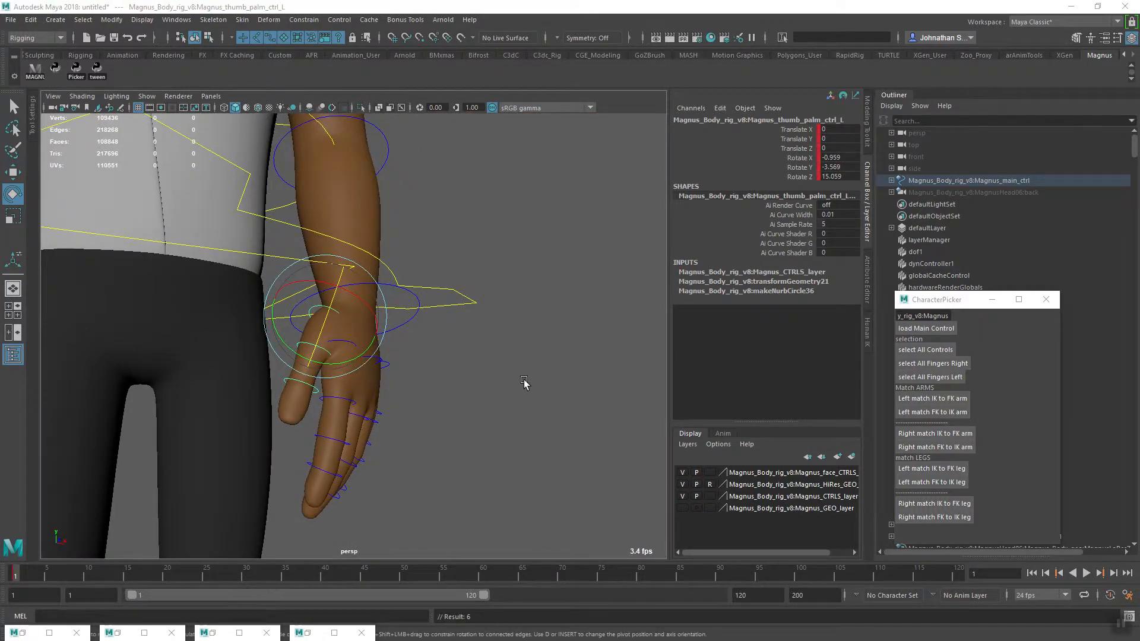
pyautogui.keyDown('alt'); pyautogui.moveTo(503, 438); pyautogui.dragTo(573, 445); pyautogui.keyUp('alt')
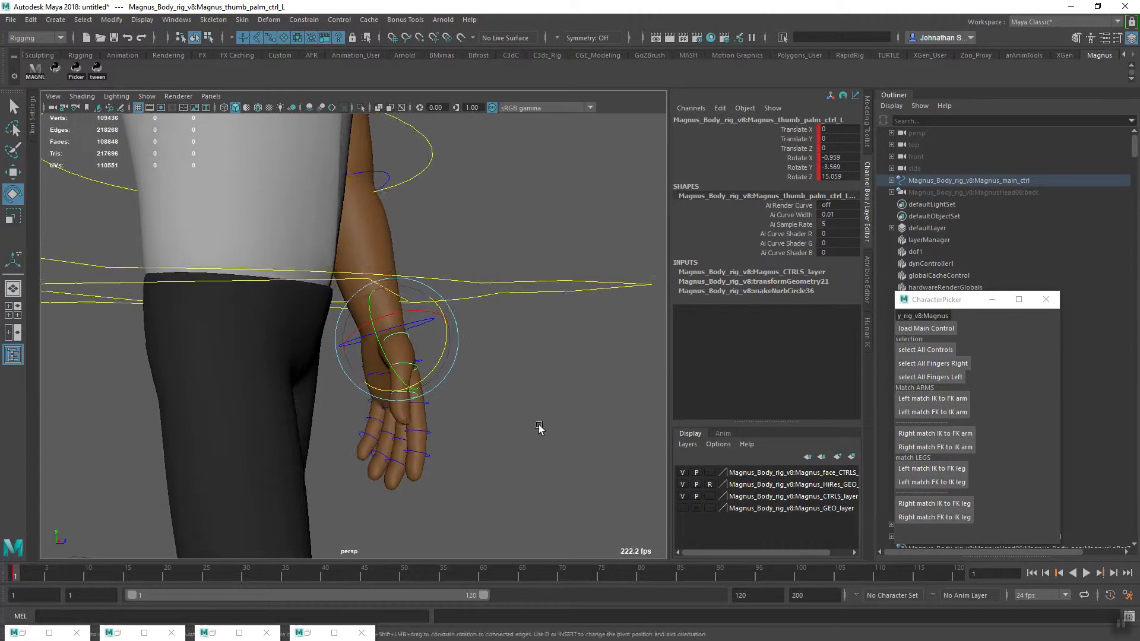
pyautogui.keyDown('alt'); pyautogui.moveTo(572, 446); pyautogui.dragTo(464, 453, button='middle'); pyautogui.keyUp('alt')
pyautogui.keyDown('alt'); pyautogui.moveTo(463, 453); pyautogui.dragTo(509, 440, button='right'); pyautogui.keyUp('alt')
# Bend the left thumb's second joint to a Rotate Z of about 9.6 and key it
pyautogui.click(509, 440)
pyautogui.click(131, 301)
pyautogui.keyDown('alt'); pyautogui.moveTo(131, 301); pyautogui.dragTo(381, 355, button='middle'); pyautogui.keyUp('alt')
pyautogui.moveTo(402, 358); pyautogui.dragTo(397, 366)
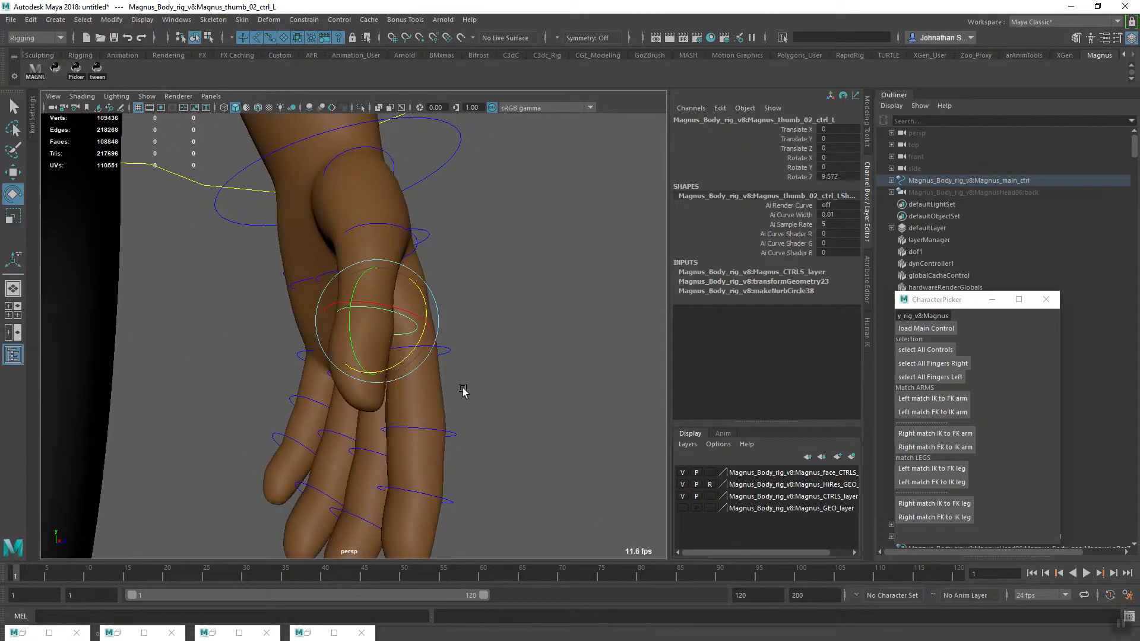
pyautogui.keyDown('alt'); pyautogui.moveTo(481, 375); pyautogui.dragTo(354, 410, button='right'); pyautogui.keyUp('alt')
pyautogui.keyDown('alt'); pyautogui.moveTo(354, 409); pyautogui.dragTo(351, 438); pyautogui.keyUp('alt')
pyautogui.keyDown('alt'); pyautogui.moveTo(351, 437); pyautogui.dragTo(359, 397, button='right'); pyautogui.keyUp('alt')
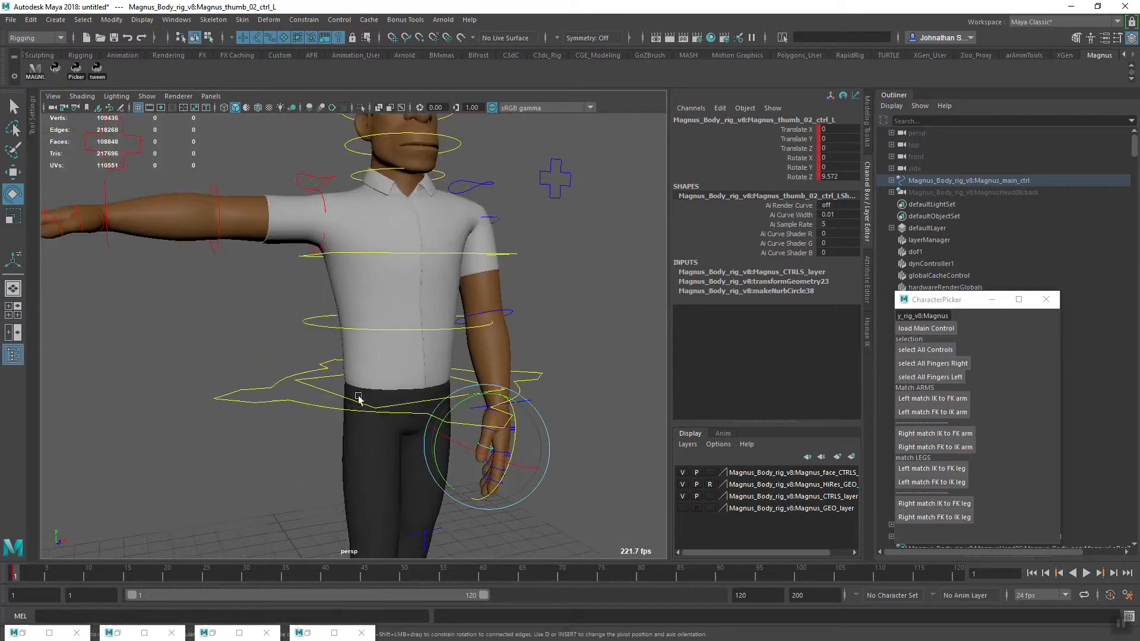
# Lower the right arm and swing it back with the FK shoulder at Rotate Y about -12 and Rotate Z about 82.8, and key it
pyautogui.keyDown('alt'); pyautogui.moveTo(358, 397); pyautogui.dragTo(339, 345, button='middle'); pyautogui.keyUp('alt')
pyautogui.keyDown('alt'); pyautogui.moveTo(339, 347); pyautogui.dragTo(348, 411); pyautogui.keyUp('alt')
pyautogui.keyDown('alt'); pyautogui.moveTo(347, 412); pyautogui.dragTo(433, 445, button='middle'); pyautogui.keyUp('alt')
pyautogui.keyDown('alt'); pyautogui.moveTo(433, 445); pyautogui.dragTo(316, 468); pyautogui.keyUp('alt')
pyautogui.keyDown('alt'); pyautogui.moveTo(316, 469); pyautogui.dragTo(503, 406, button='right'); pyautogui.keyUp('alt')
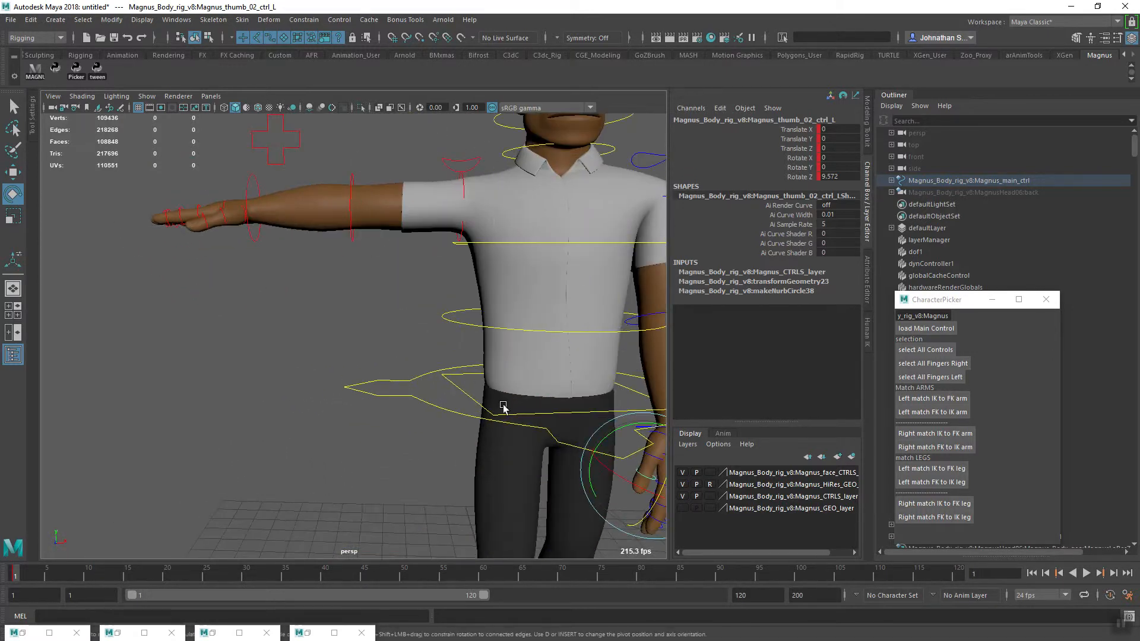
pyautogui.click(462, 196)
pyautogui.moveTo(409, 189); pyautogui.dragTo(429, 276)
pyautogui.keyDown('alt'); pyautogui.moveTo(475, 326); pyautogui.dragTo(579, 339); pyautogui.keyUp('alt')
pyautogui.keyDown('alt'); pyautogui.moveTo(579, 339); pyautogui.dragTo(512, 358, button='right'); pyautogui.keyUp('alt')
pyautogui.keyDown('alt'); pyautogui.moveTo(511, 358); pyautogui.dragTo(538, 356); pyautogui.keyUp('alt')
pyautogui.keyDown('alt'); pyautogui.moveTo(517, 351); pyautogui.dragTo(443, 404, button='middle'); pyautogui.keyUp('alt')
pyautogui.moveTo(488, 331); pyautogui.dragTo(482, 336)
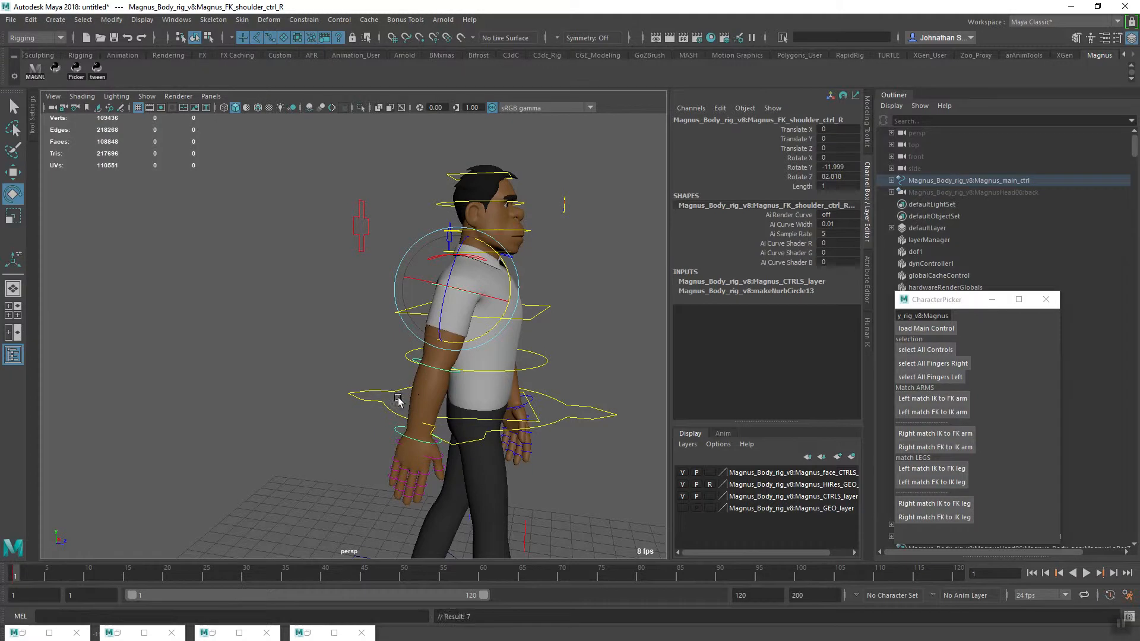
pyautogui.press('s')
# Turn the right hand with its FK wrist control to a Rotate X of about 11.5 and key it
pyautogui.keyDown('alt'); pyautogui.moveTo(344, 422); pyautogui.dragTo(320, 436, button='middle'); pyautogui.keyUp('alt')
pyautogui.keyDown('alt'); pyautogui.moveTo(321, 435); pyautogui.dragTo(426, 482, button='right'); pyautogui.keyUp('alt')
pyautogui.keyDown('alt'); pyautogui.moveTo(425, 482); pyautogui.dragTo(440, 416, button='middle'); pyautogui.keyUp('alt')
pyautogui.click(513, 340)
pyautogui.moveTo(531, 342); pyautogui.dragTo(528, 338)
pyautogui.keyDown('alt'); pyautogui.moveTo(444, 410); pyautogui.dragTo(302, 417); pyautogui.keyUp('alt')
pyautogui.click(304, 359)
pyautogui.moveTo(334, 364); pyautogui.dragTo(339, 369)
pyautogui.press('s')
pyautogui.scroll(-10, 328, 398)
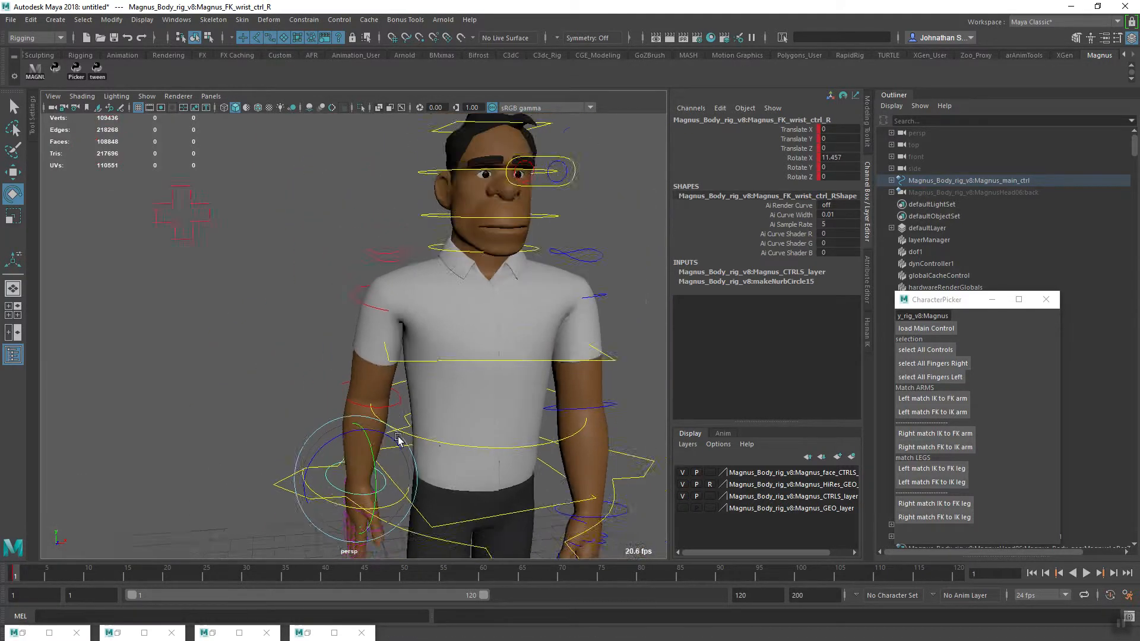
# Select all left finger controls through the CharacterPicker and copy their keys at frame 1
pyautogui.keyDown('alt'); pyautogui.moveTo(341, 424); pyautogui.dragTo(540, 400); pyautogui.keyUp('alt')
pyautogui.scroll(2, 537, 405)
pyautogui.keyDown('alt'); pyautogui.moveTo(479, 430); pyautogui.dragTo(403, 423, button='middle'); pyautogui.keyUp('alt')
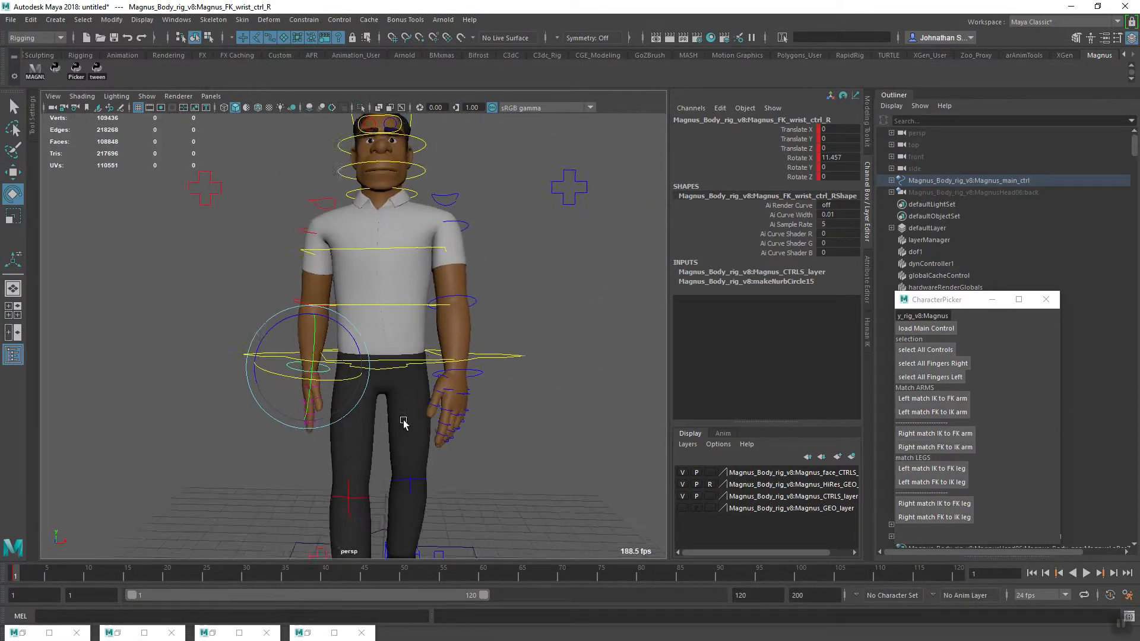
pyautogui.scroll(4, 415, 429)
pyautogui.keyDown('alt'); pyautogui.moveTo(428, 435); pyautogui.dragTo(469, 459); pyautogui.keyUp('alt')
pyautogui.keyDown('alt'); pyautogui.moveTo(469, 459); pyautogui.dragTo(498, 481, button='middle'); pyautogui.keyUp('alt')
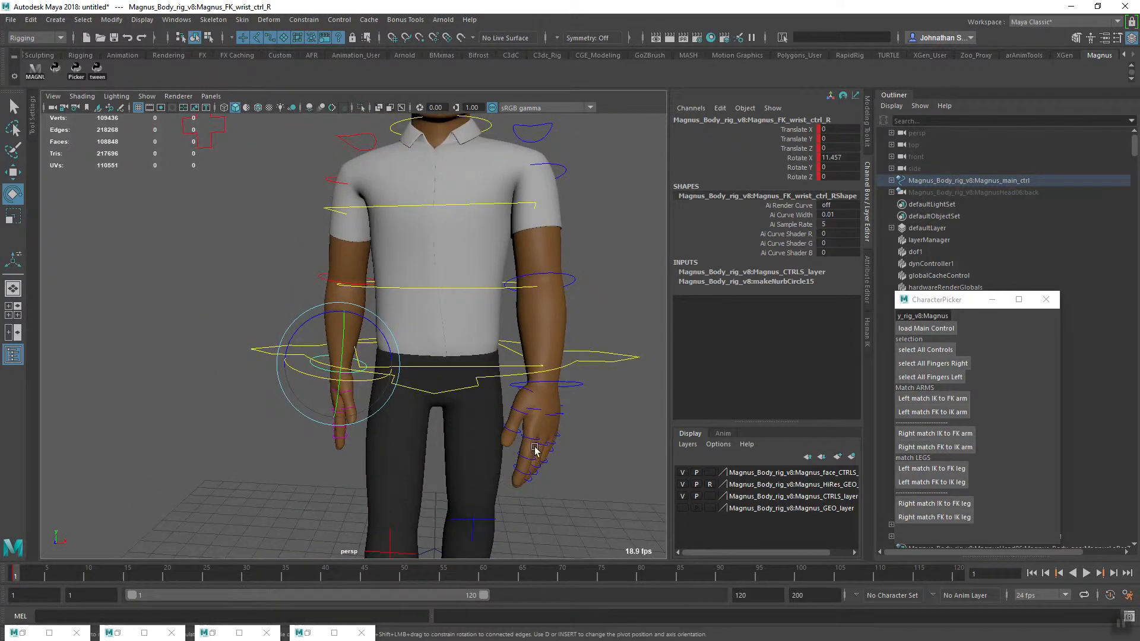
pyautogui.moveTo(953, 300); pyautogui.dragTo(751, 276)
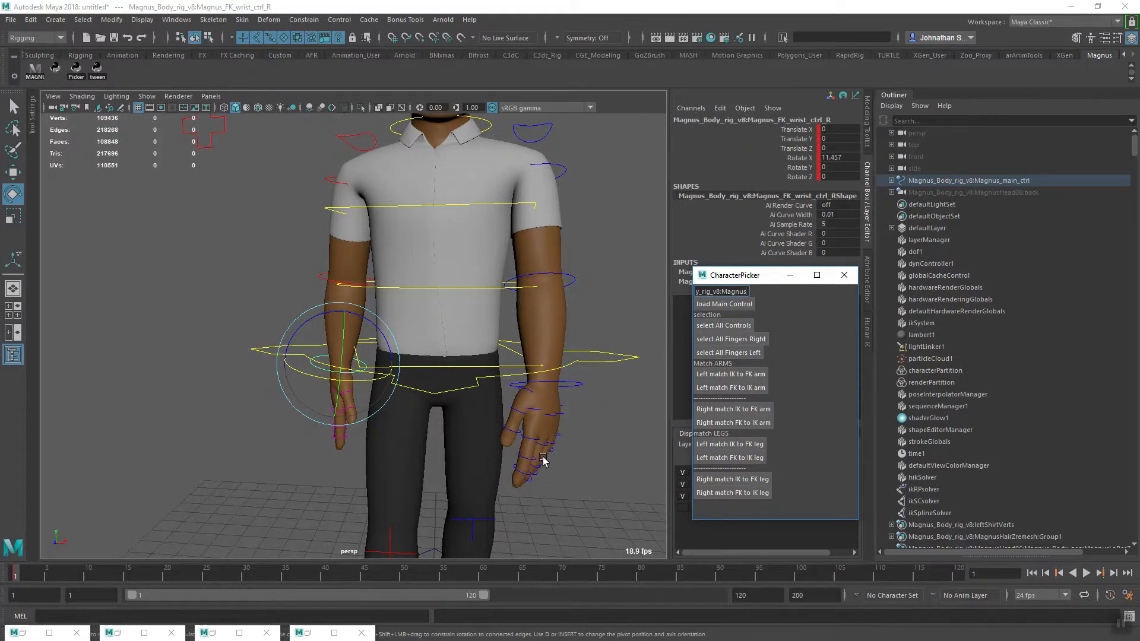
pyautogui.click(731, 354)
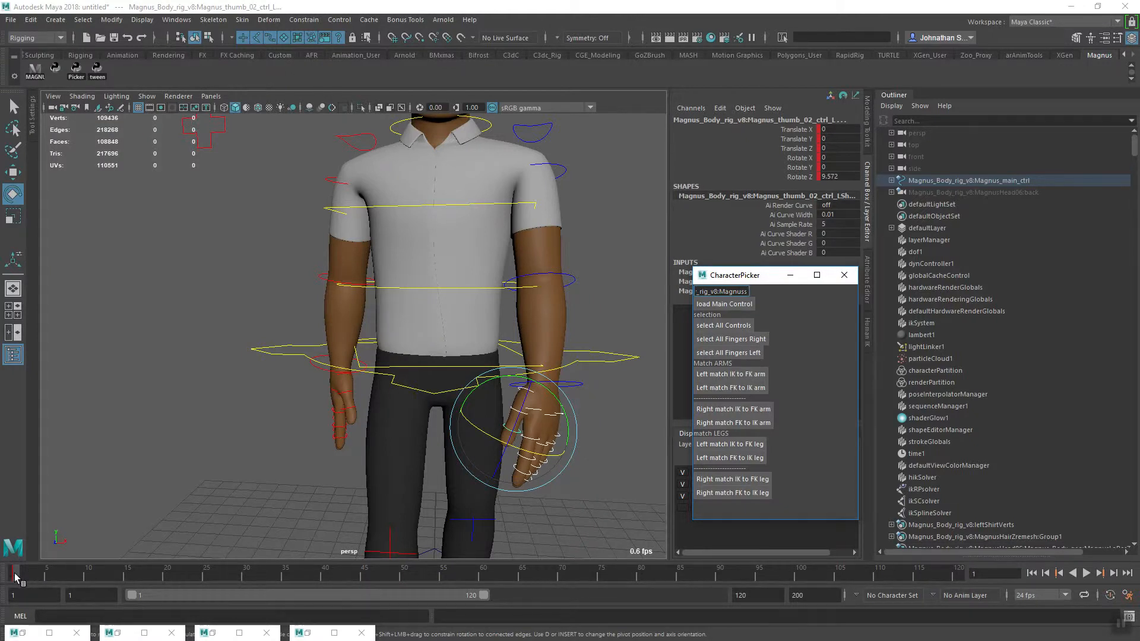
pyautogui.rightClick(22, 577)
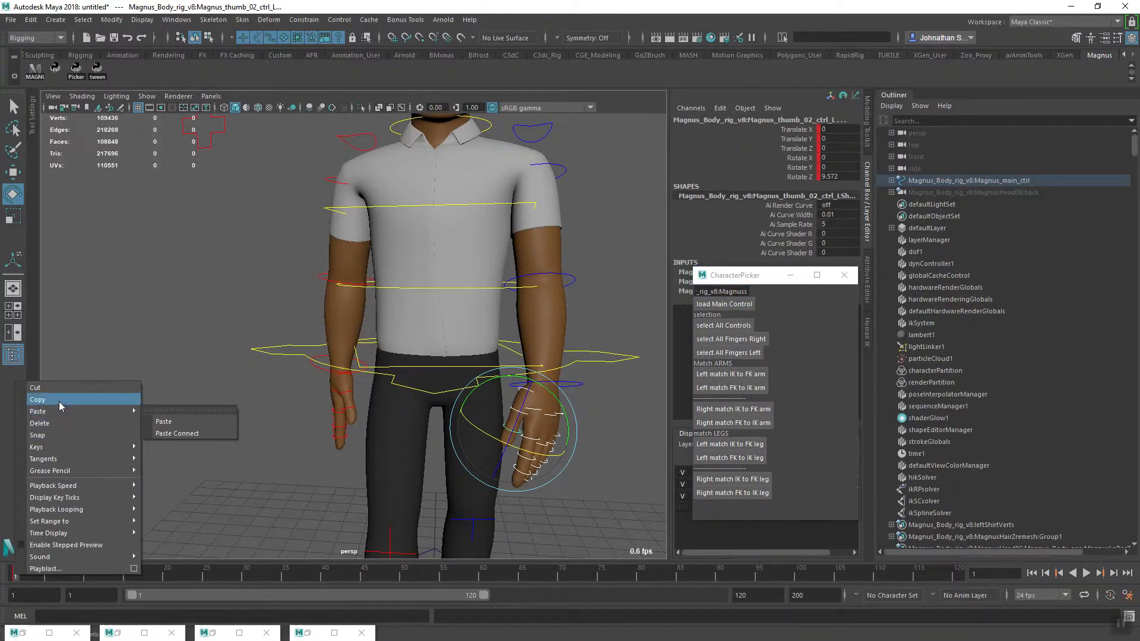
pyautogui.click(59, 400)
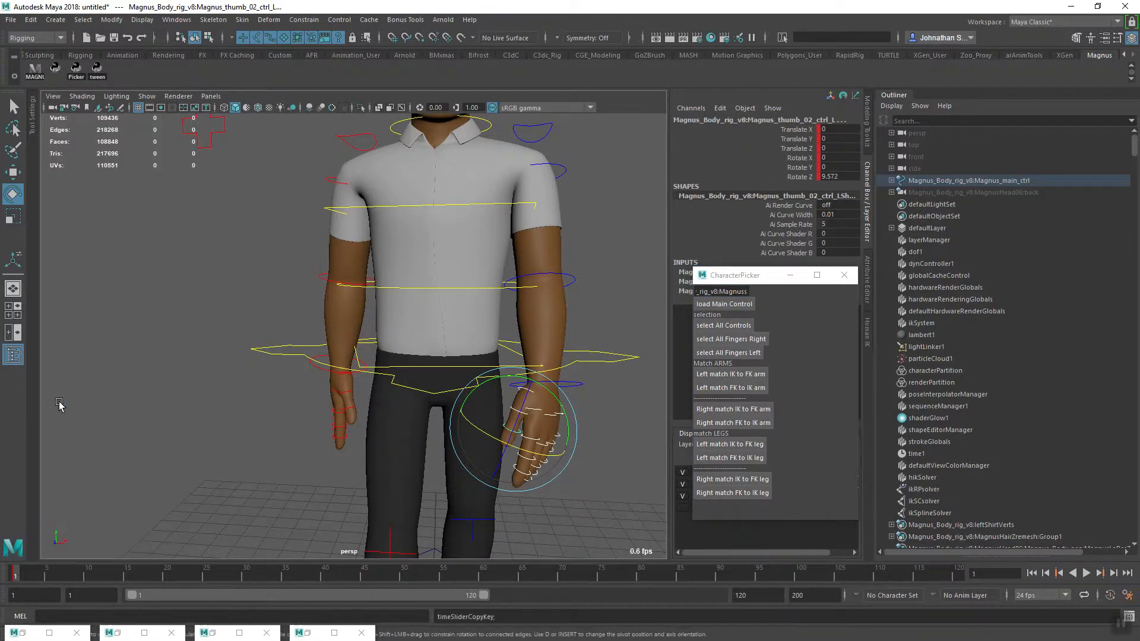
# Correct the rig name in the CharacterPicker by removing the extra "s" so that it ends in rig_v8:Magnus
pyautogui.click(748, 352)
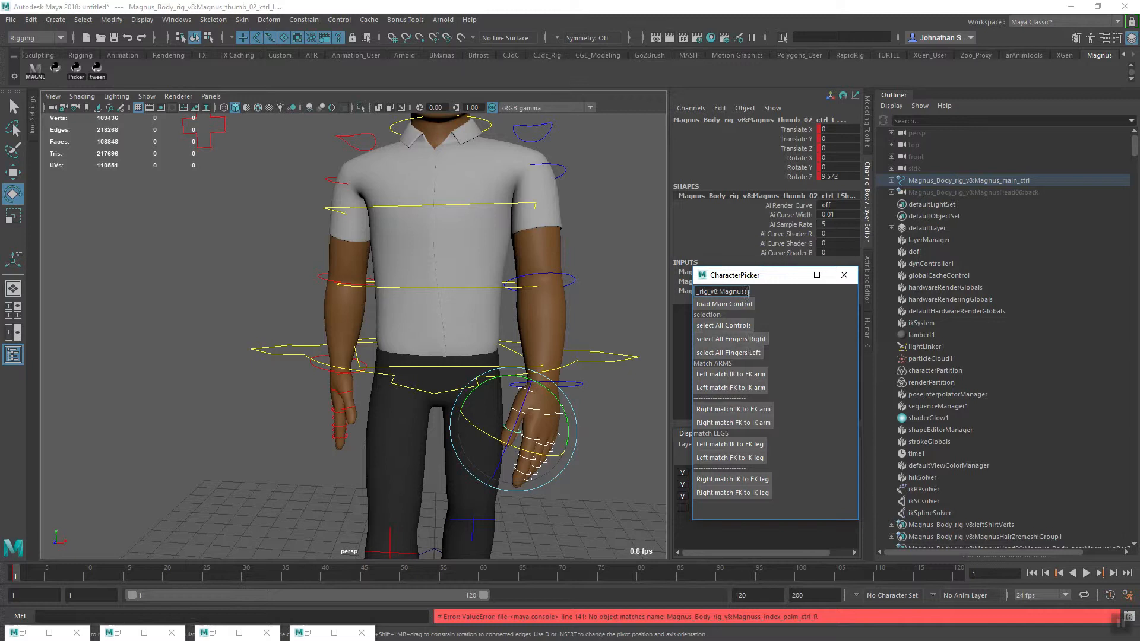
pyautogui.press('BackSpace')
pyautogui.click(744, 341)
pyautogui.click(741, 353)
pyautogui.click(626, 101)
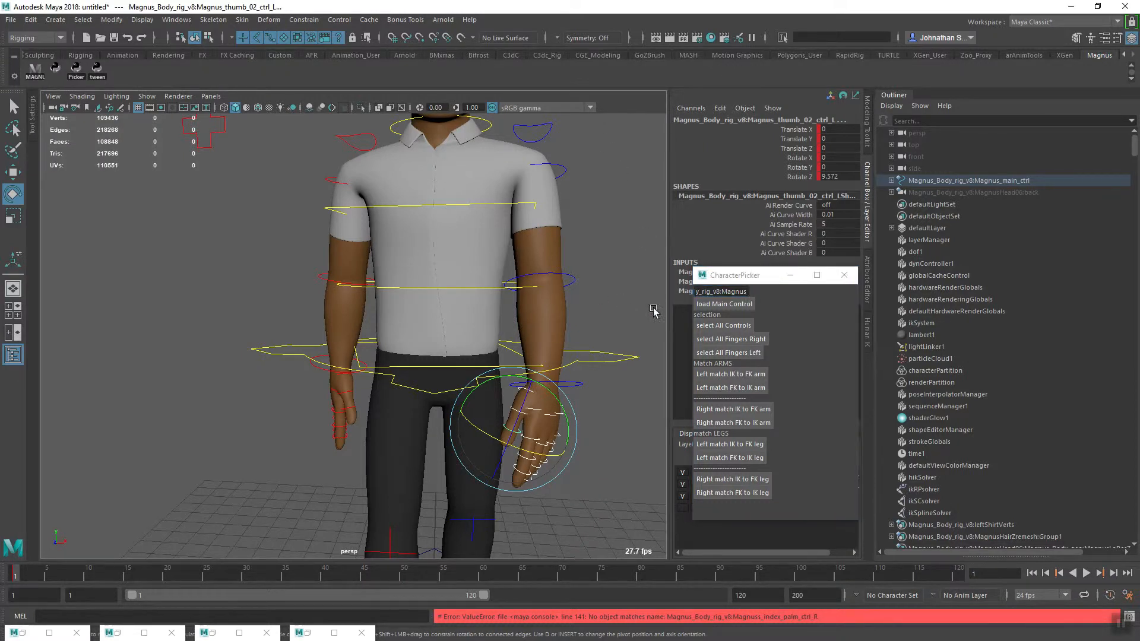
# Key the selected left finger controls at frame 1 and copy their keys
pyautogui.press('s')
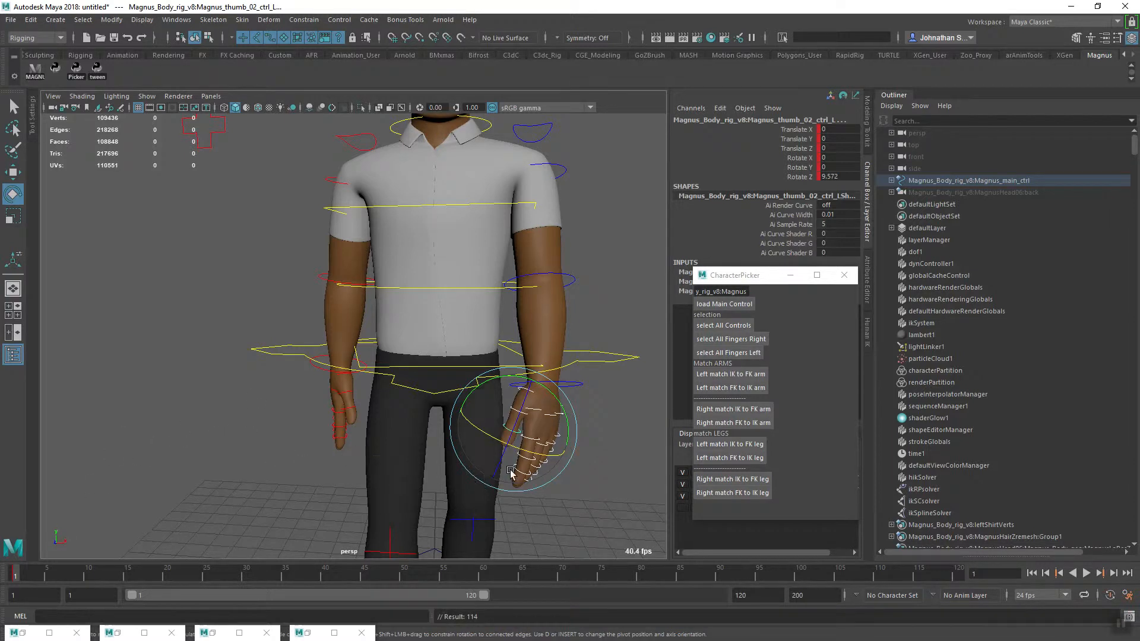
pyautogui.rightClick(14, 579)
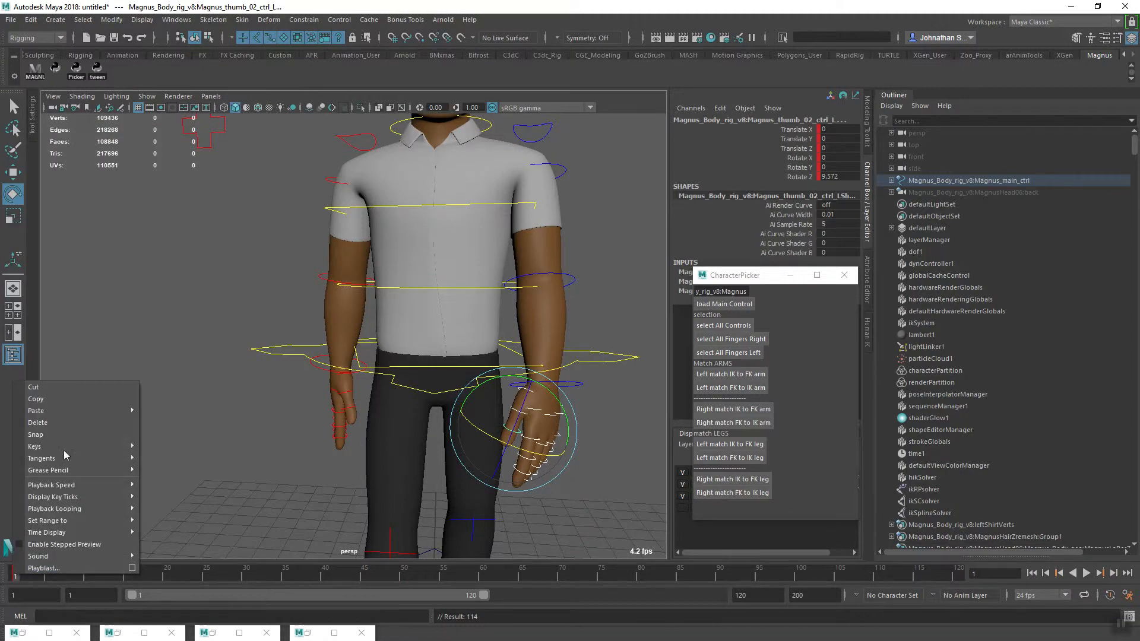
pyautogui.click(79, 399)
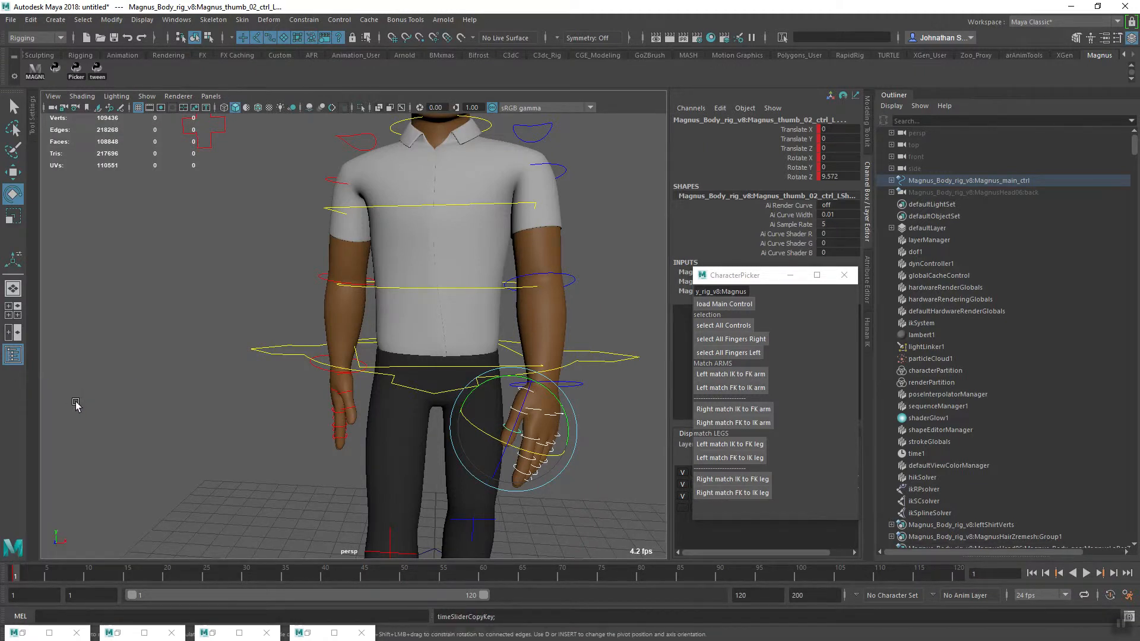
pyautogui.rightClick(15, 579)
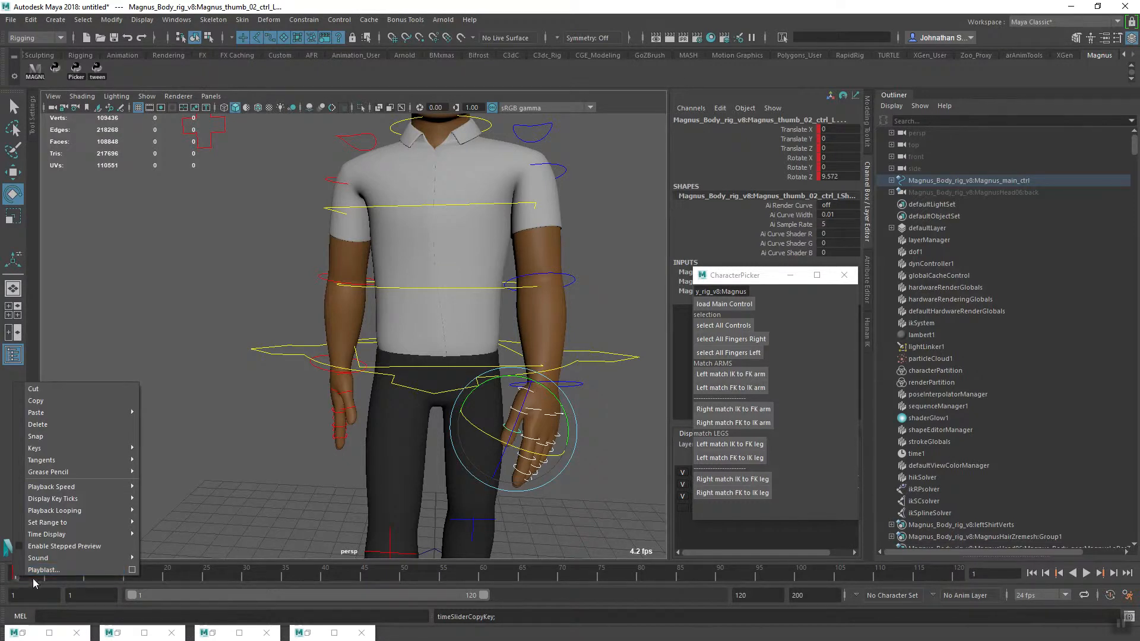
pyautogui.click(479, 270)
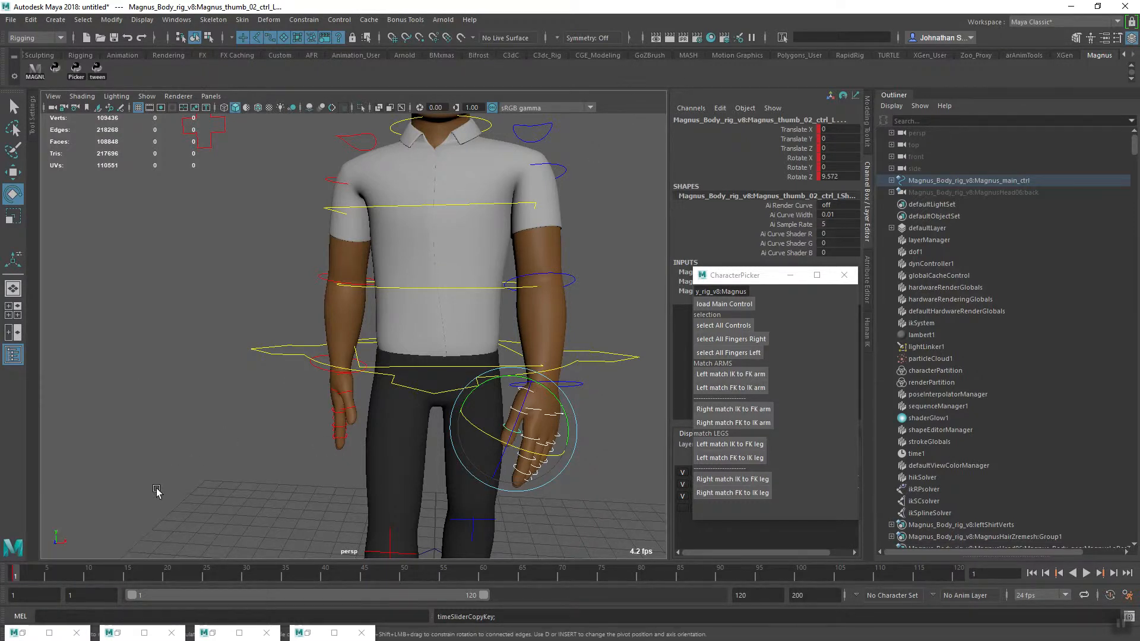
pyautogui.rightClick(15, 579)
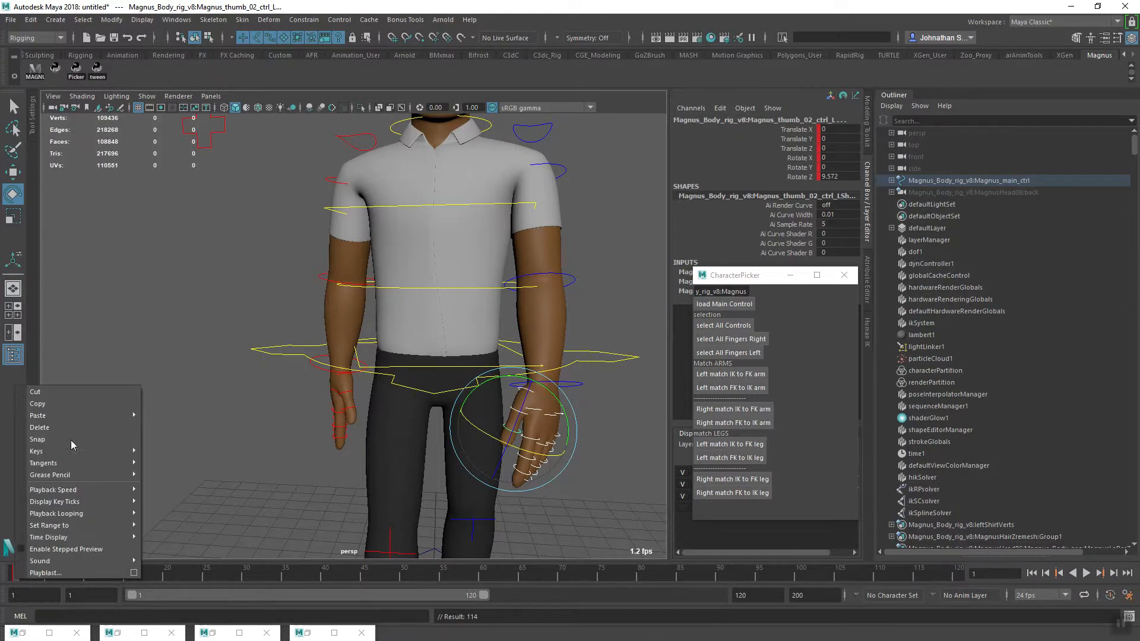
pyautogui.click(80, 406)
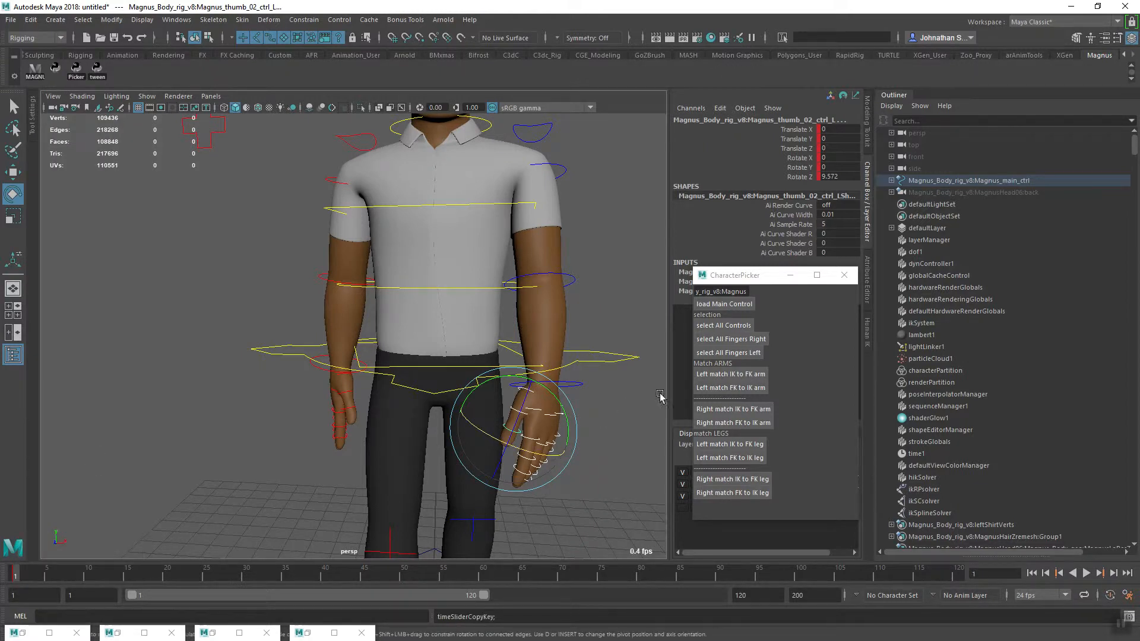
# Select all right finger controls through the CharacterPicker and paste the copied keys onto them at frame 1
pyautogui.click(759, 340)
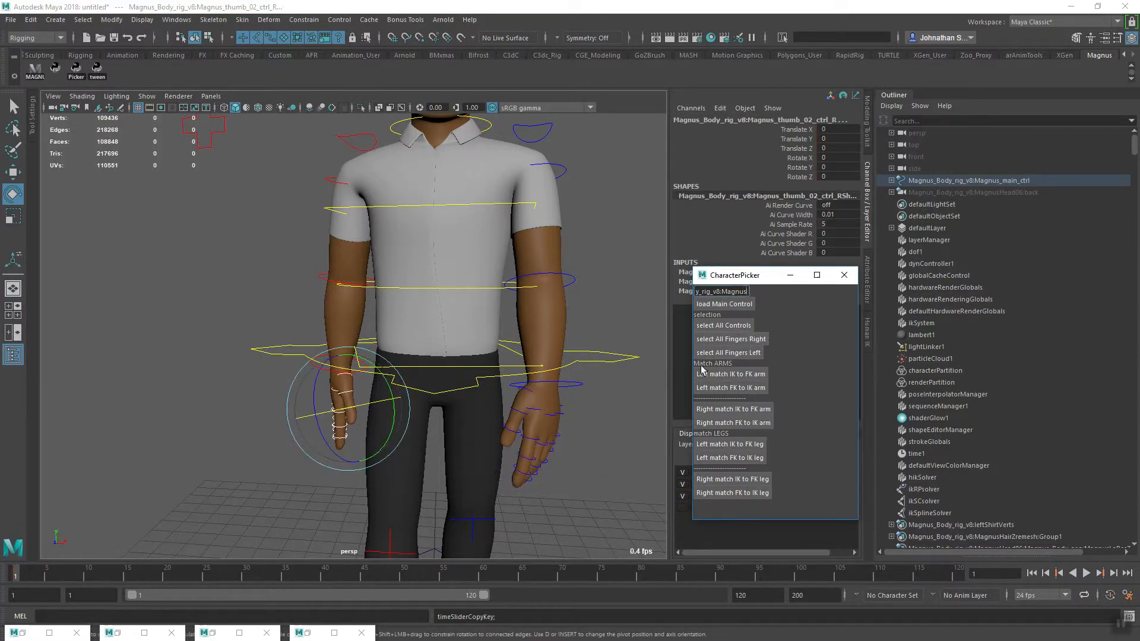
pyautogui.rightClick(17, 578)
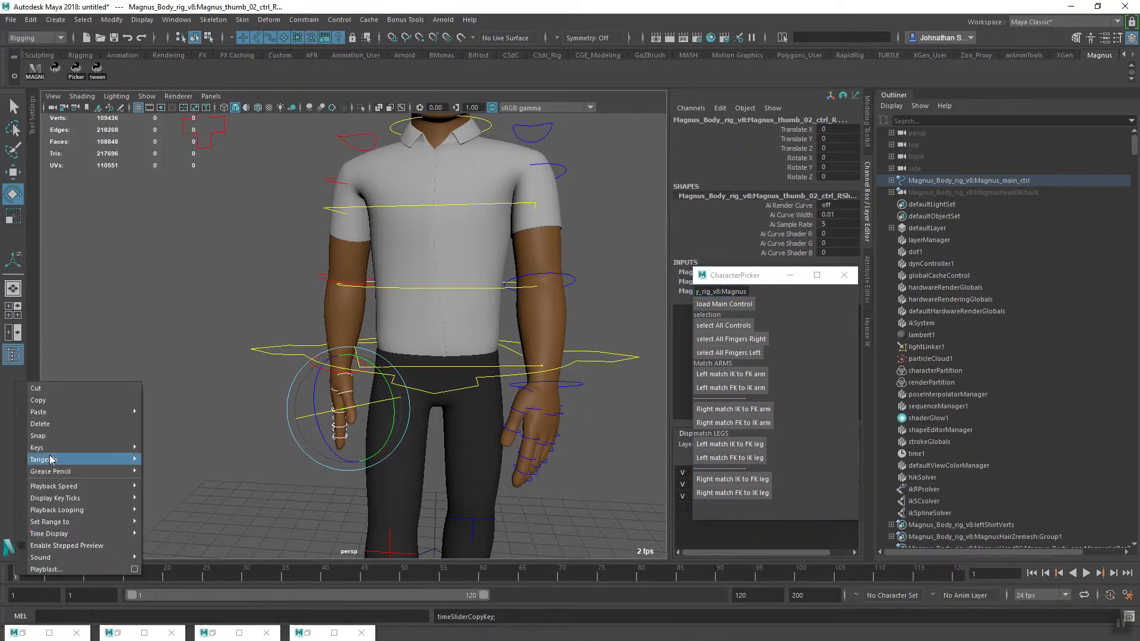
pyautogui.moveTo(124, 409)
pyautogui.click(163, 422)
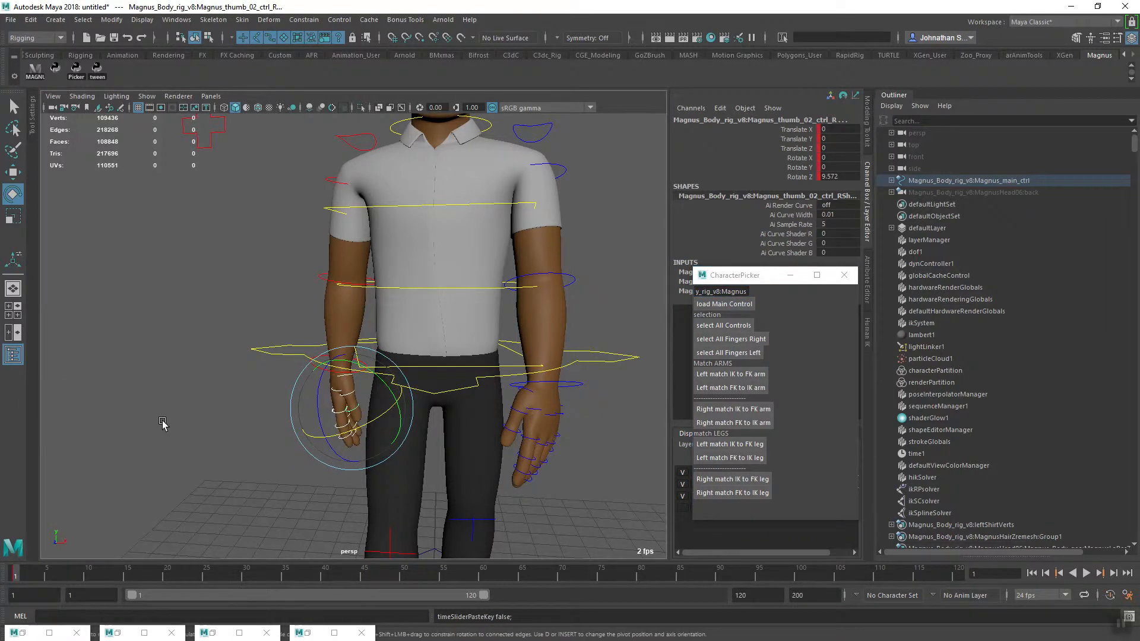
# Select all of the rig's controls through the CharacterPicker and key the whole pose at frame 1
pyautogui.moveTo(374, 491)
pyautogui.keyDown('alt'); pyautogui.mouseDown()
pyautogui.moveTo(483, 473)
pyautogui.moveTo(616, 483)
pyautogui.moveTo(412, 481)
pyautogui.moveTo(334, 502)
pyautogui.moveTo(369, 461)
pyautogui.moveTo(308, 480)
pyautogui.moveTo(472, 475)
pyautogui.moveTo(237, 483)
pyautogui.moveTo(333, 480)
pyautogui.moveTo(357, 464)
pyautogui.moveTo(333, 478)
pyautogui.moveTo(472, 479)
pyautogui.moveTo(142, 484)
pyautogui.moveTo(382, 500)
pyautogui.moveTo(371, 497)
pyautogui.mouseUp(); pyautogui.keyUp('alt')
pyautogui.click(330, 492)
pyautogui.click(731, 326)
pyautogui.click(630, 105)
pyautogui.press('s')
# Check the keyed stride pose from several sides and set the current time to frame 25
pyautogui.keyDown('alt'); pyautogui.moveTo(398, 385); pyautogui.dragTo(317, 475); pyautogui.keyUp('alt')
pyautogui.keyDown('alt'); pyautogui.moveTo(317, 475); pyautogui.dragTo(386, 499, button='right'); pyautogui.keyUp('alt')
pyautogui.keyDown('alt'); pyautogui.moveTo(385, 499); pyautogui.dragTo(410, 503, button='middle'); pyautogui.keyUp('alt')
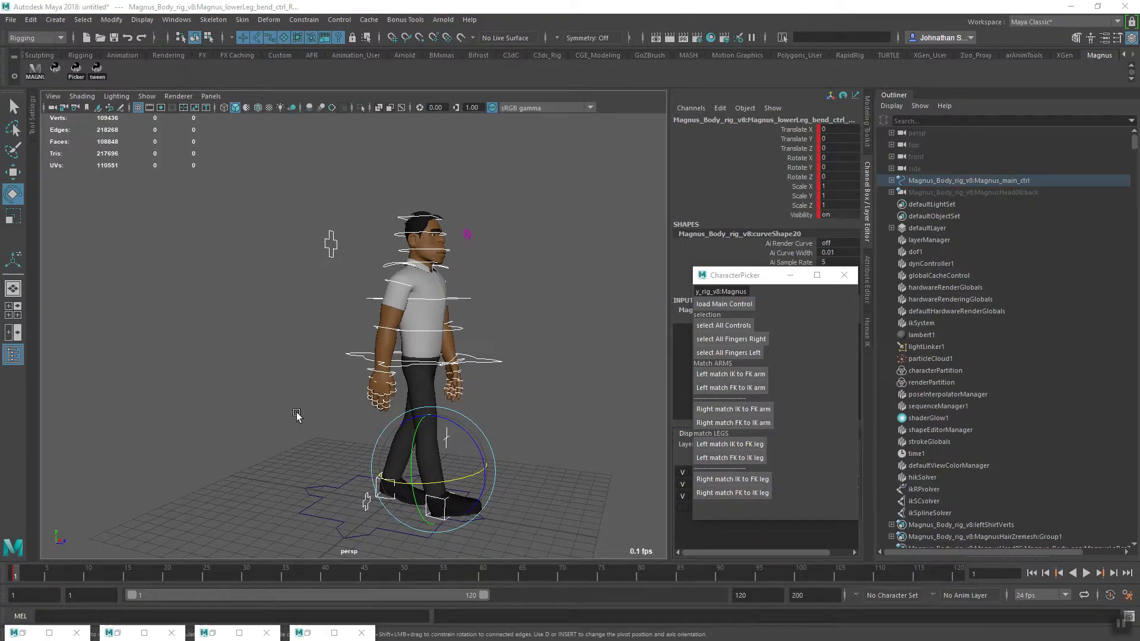
pyautogui.keyDown('alt'); pyautogui.moveTo(296, 416); pyautogui.dragTo(311, 438, button='middle'); pyautogui.keyUp('alt')
pyautogui.keyDown('alt'); pyautogui.moveTo(310, 438); pyautogui.dragTo(308, 455, button='right'); pyautogui.keyUp('alt')
pyautogui.keyDown('alt'); pyautogui.moveTo(308, 455); pyautogui.dragTo(254, 497); pyautogui.keyUp('alt')
pyautogui.keyDown('alt'); pyautogui.moveTo(255, 496); pyautogui.dragTo(131, 466, button='middle'); pyautogui.keyUp('alt')
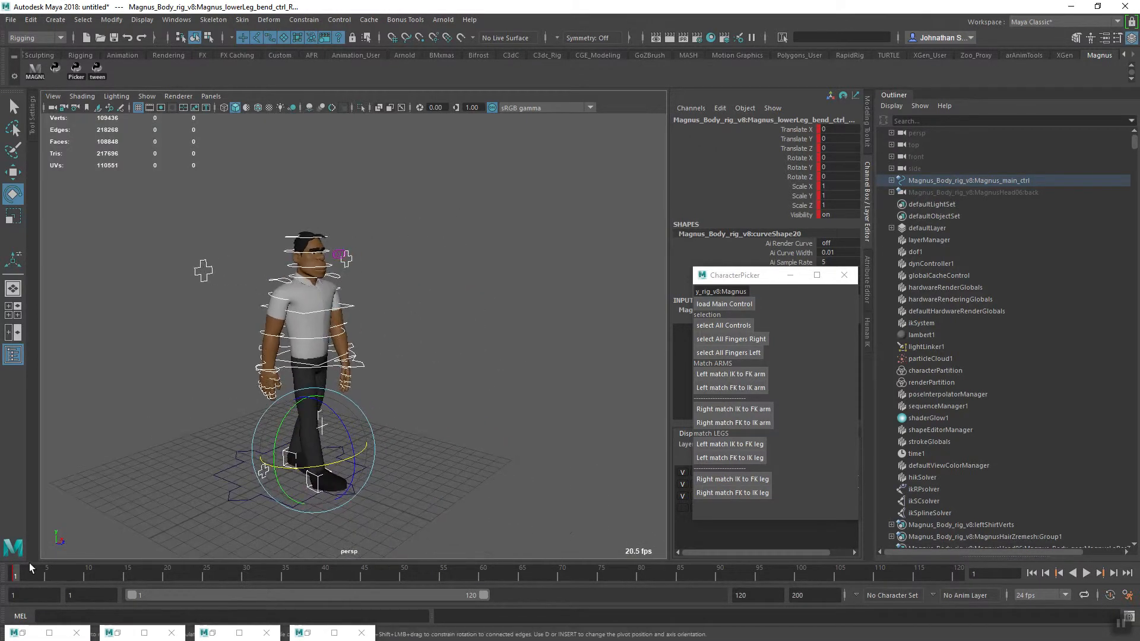
pyautogui.keyDown('alt'); pyautogui.moveTo(333, 502); pyautogui.dragTo(305, 533); pyautogui.keyUp('alt')
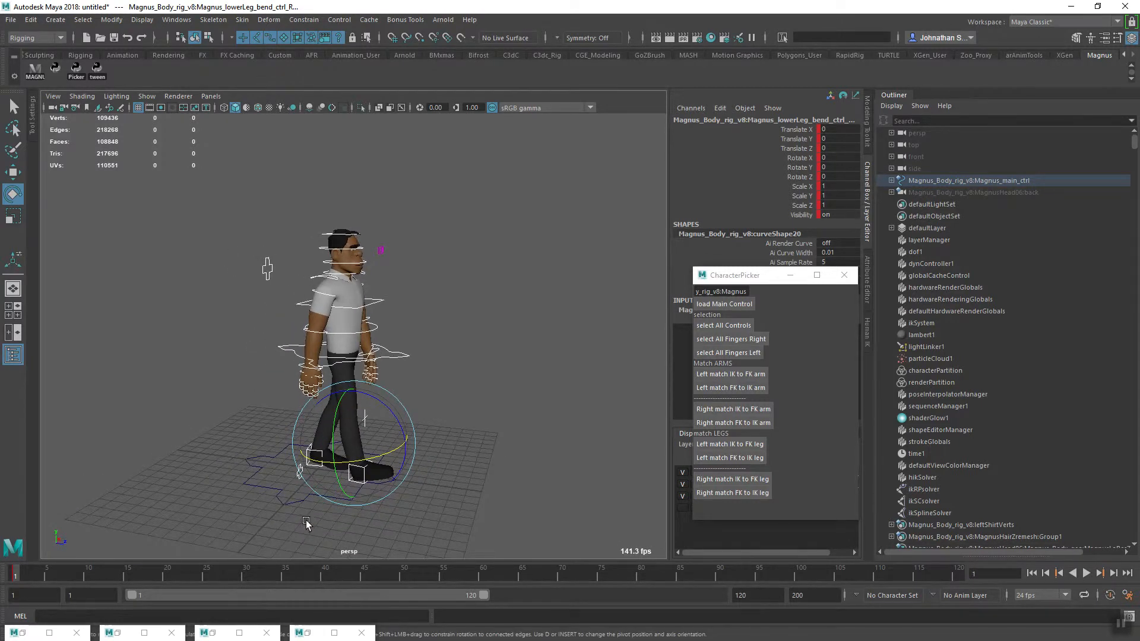
pyautogui.click(205, 576)
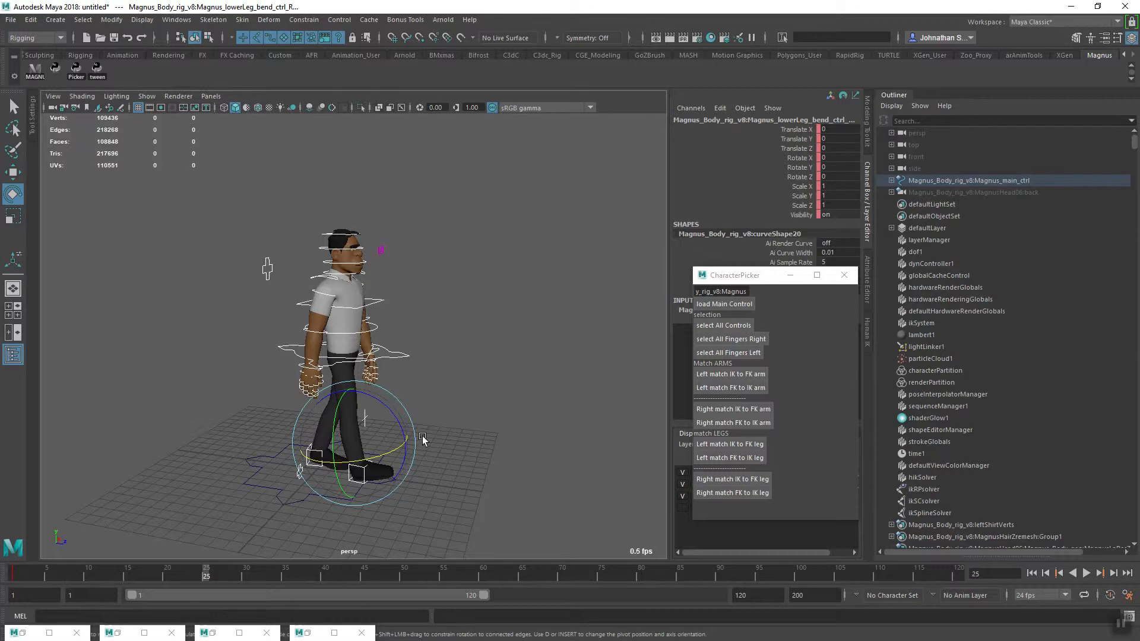
# Examine the stride from the side and up close, checking the distance between the feet and their placement on the floor
pyautogui.keyDown('alt'); pyautogui.moveTo(423, 440); pyautogui.dragTo(544, 413, button='right'); pyautogui.keyUp('alt')
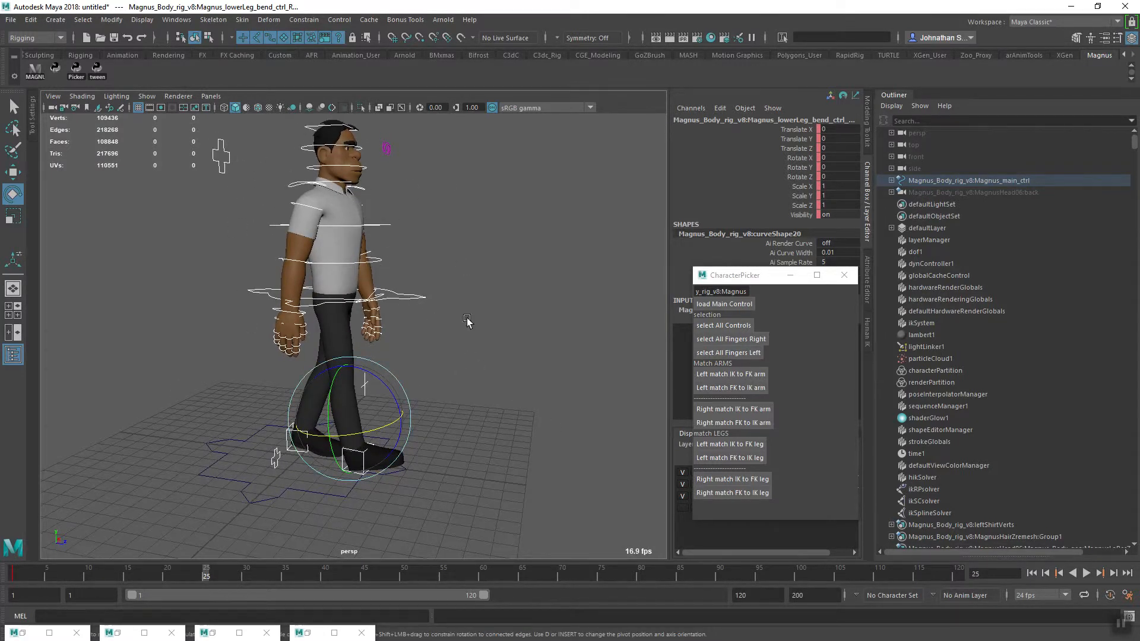
pyautogui.keyDown('alt'); pyautogui.moveTo(358, 511); pyautogui.dragTo(219, 466); pyautogui.keyUp('alt')
pyautogui.keyDown('alt'); pyautogui.moveTo(219, 465); pyautogui.dragTo(351, 483, button='middle'); pyautogui.keyUp('alt')
pyautogui.keyDown('alt'); pyautogui.moveTo(351, 484); pyautogui.dragTo(554, 458); pyautogui.keyUp('alt')
pyautogui.keyDown('alt'); pyautogui.moveTo(554, 457); pyautogui.dragTo(461, 462, button='middle'); pyautogui.keyUp('alt')
pyautogui.keyDown('alt'); pyautogui.moveTo(460, 461); pyautogui.dragTo(272, 457, button='right'); pyautogui.keyUp('alt')
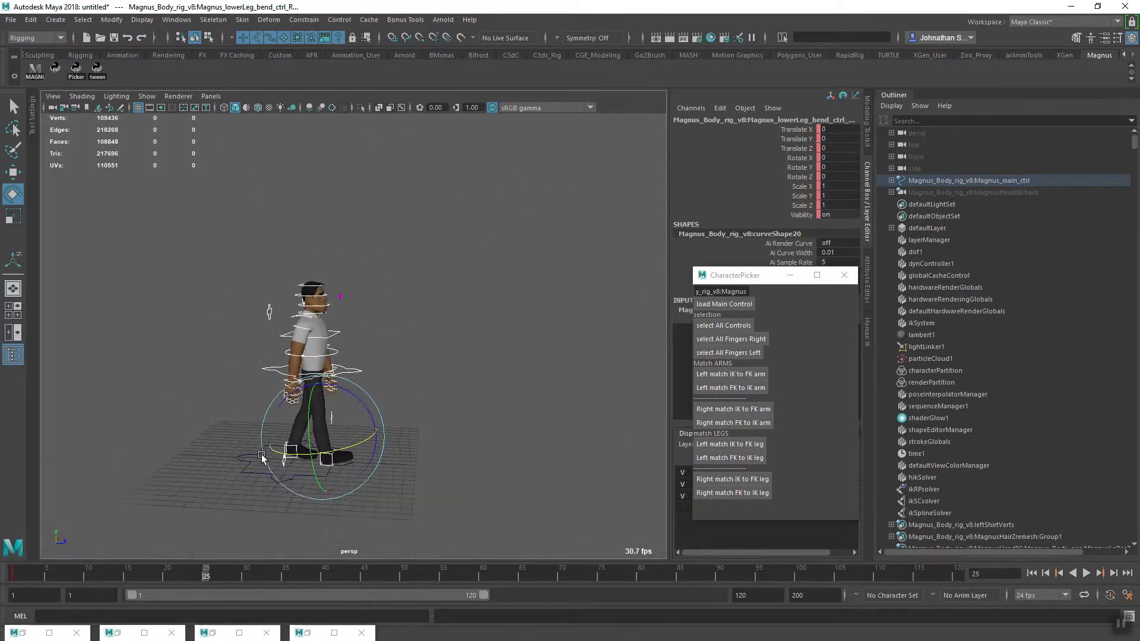
pyautogui.keyDown('alt'); pyautogui.moveTo(272, 456); pyautogui.dragTo(250, 450, button='middle'); pyautogui.keyUp('alt')
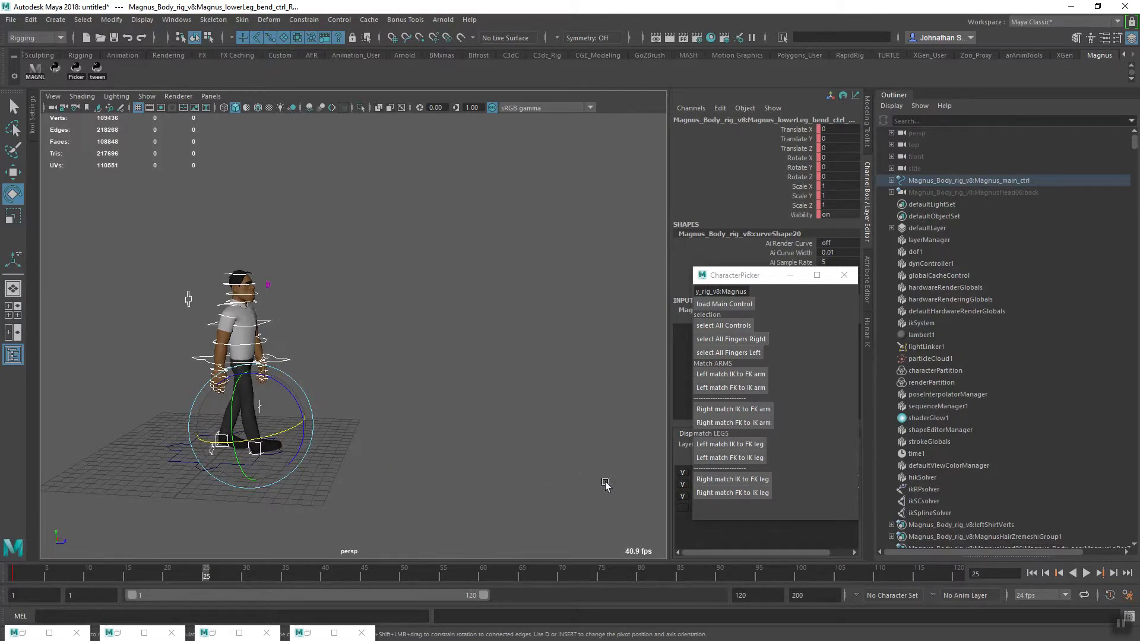
pyautogui.keyDown('alt'); pyautogui.moveTo(357, 470); pyautogui.dragTo(390, 476, button='middle'); pyautogui.keyUp('alt')
pyautogui.keyDown('alt'); pyautogui.moveTo(390, 473); pyautogui.dragTo(468, 503, button='right'); pyautogui.keyUp('alt')
pyautogui.keyDown('alt'); pyautogui.moveTo(331, 481); pyautogui.dragTo(410, 520, button='middle'); pyautogui.keyUp('alt')
pyautogui.moveTo(410, 519)
pyautogui.keyDown('alt'); pyautogui.mouseDown()
pyautogui.moveTo(400, 531)
pyautogui.moveTo(300, 539)
pyautogui.moveTo(395, 534)
pyautogui.mouseUp(); pyautogui.keyUp('alt')
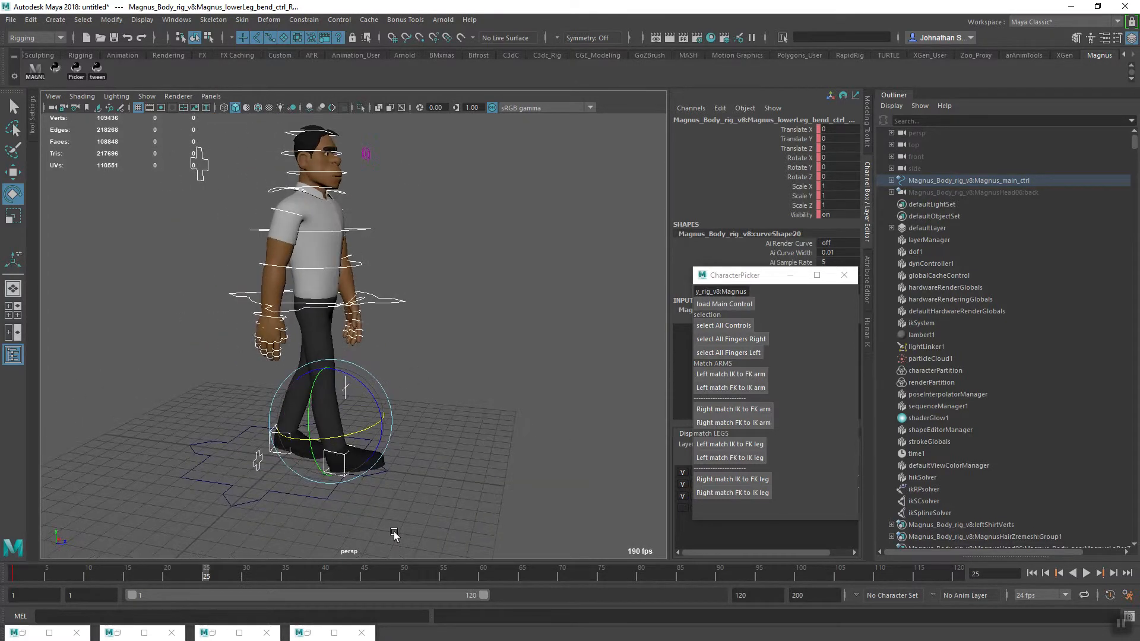
pyautogui.keyDown('alt'); pyautogui.moveTo(364, 483); pyautogui.dragTo(385, 502); pyautogui.keyUp('alt')
pyautogui.keyDown('alt'); pyautogui.moveTo(385, 503); pyautogui.dragTo(396, 474, button='middle'); pyautogui.keyUp('alt')
pyautogui.keyDown('alt'); pyautogui.moveTo(318, 486); pyautogui.dragTo(375, 522, button='right'); pyautogui.keyUp('alt')
pyautogui.keyDown('alt'); pyautogui.moveTo(375, 523); pyautogui.dragTo(346, 519, button='middle'); pyautogui.keyUp('alt')
pyautogui.moveTo(345, 519)
pyautogui.keyDown('alt'); pyautogui.mouseDown()
pyautogui.moveTo(358, 527)
pyautogui.moveTo(343, 508)
pyautogui.mouseUp(); pyautogui.keyUp('alt')
pyautogui.keyDown('alt'); pyautogui.moveTo(343, 507); pyautogui.dragTo(384, 428, button='middle'); pyautogui.keyUp('alt')
pyautogui.keyDown('alt'); pyautogui.moveTo(384, 428); pyautogui.dragTo(392, 527, button='right'); pyautogui.keyUp('alt')
pyautogui.keyDown('alt'); pyautogui.moveTo(392, 527); pyautogui.dragTo(384, 457, button='middle'); pyautogui.keyUp('alt')
# Inspect the channel values of the right foot control and the left IK foot control
pyautogui.click(383, 459)
pyautogui.keyDown('alt'); pyautogui.moveTo(376, 466); pyautogui.dragTo(419, 476); pyautogui.keyUp('alt')
pyautogui.click(376, 455)
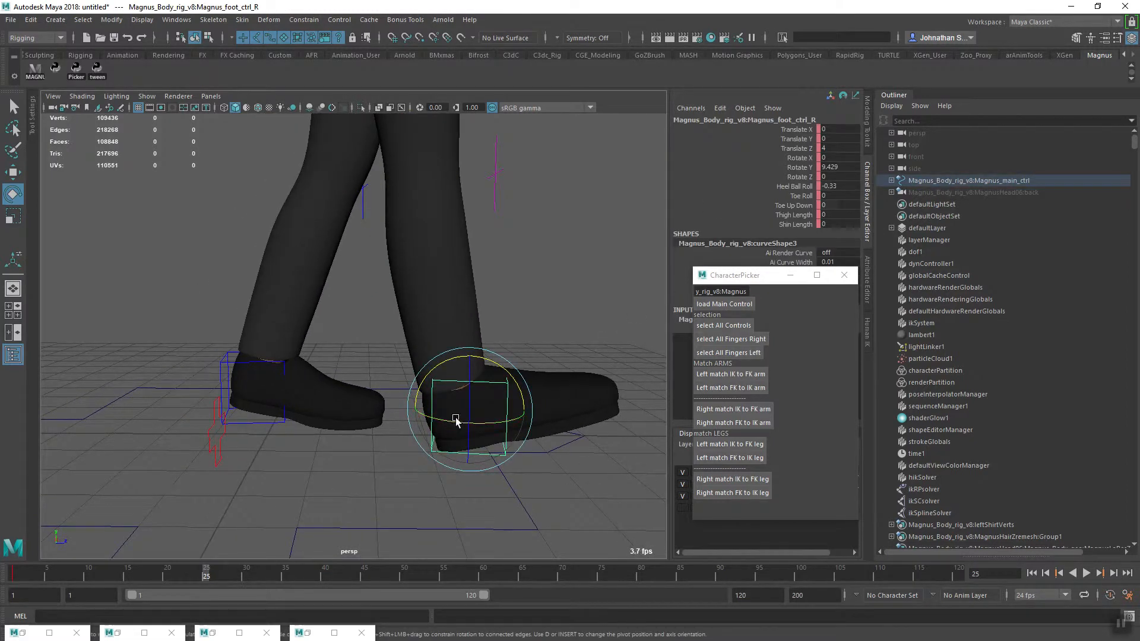
pyautogui.click(264, 435)
pyautogui.keyDown('alt'); pyautogui.moveTo(308, 394); pyautogui.dragTo(300, 482); pyautogui.keyUp('alt')
pyautogui.keyDown('alt'); pyautogui.moveTo(300, 483); pyautogui.dragTo(287, 461, button='right'); pyautogui.keyUp('alt')
pyautogui.keyDown('alt'); pyautogui.moveTo(287, 461); pyautogui.dragTo(289, 492); pyautogui.keyUp('alt')
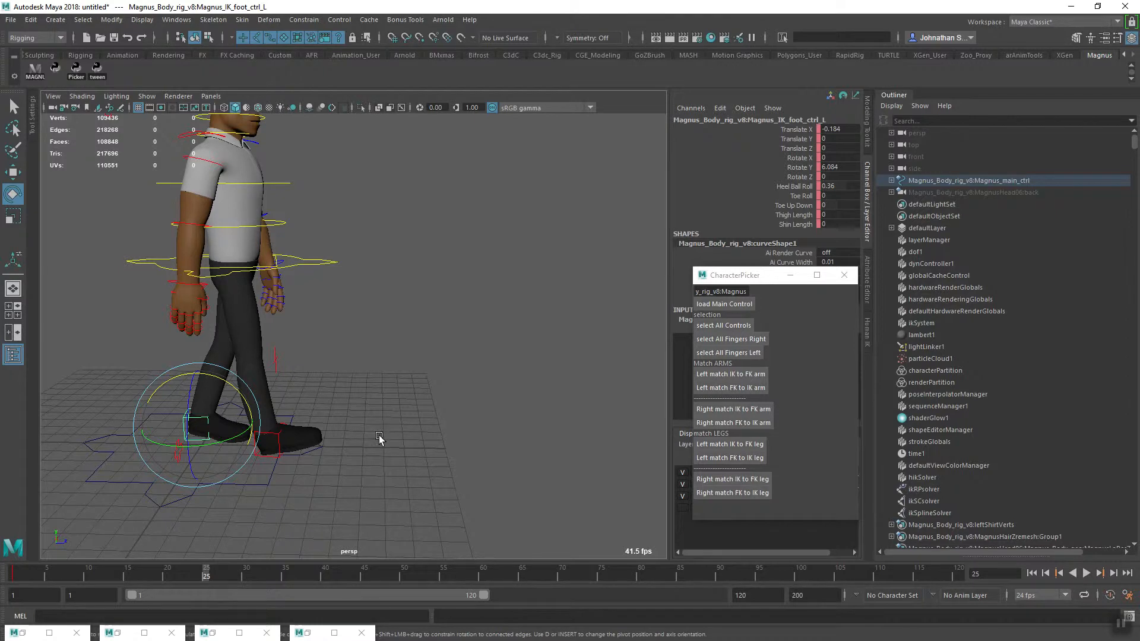
# Try to move the right foot control further forward at frame 25 by adding 8 to its Translate Z
pyautogui.click(285, 467)
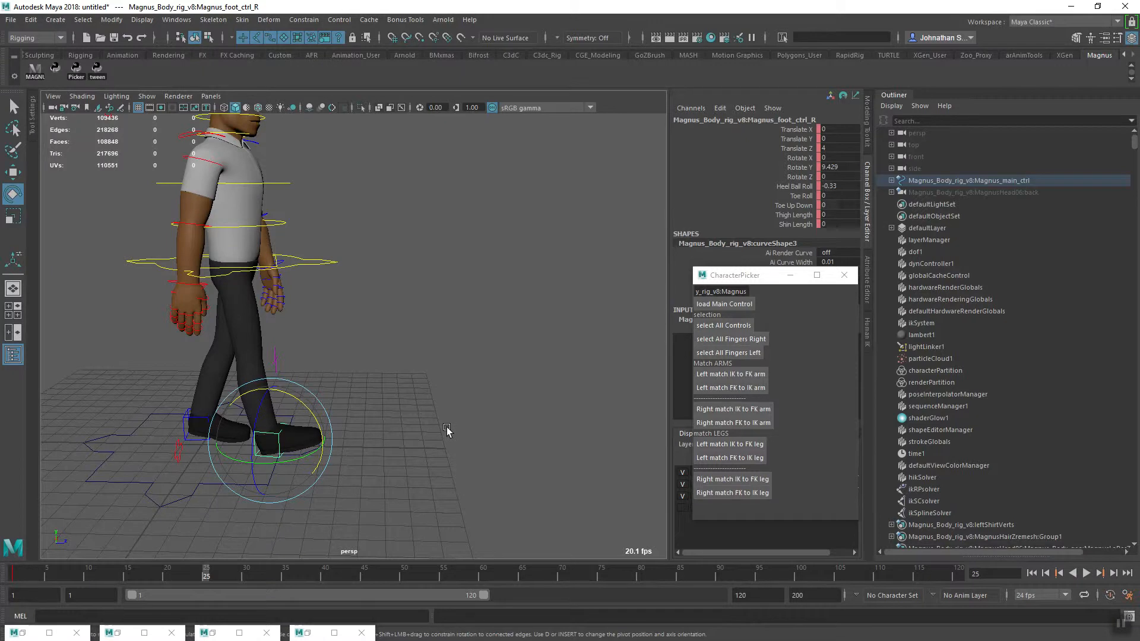
pyautogui.keyDown('alt'); pyautogui.moveTo(369, 458); pyautogui.dragTo(407, 477); pyautogui.keyUp('alt')
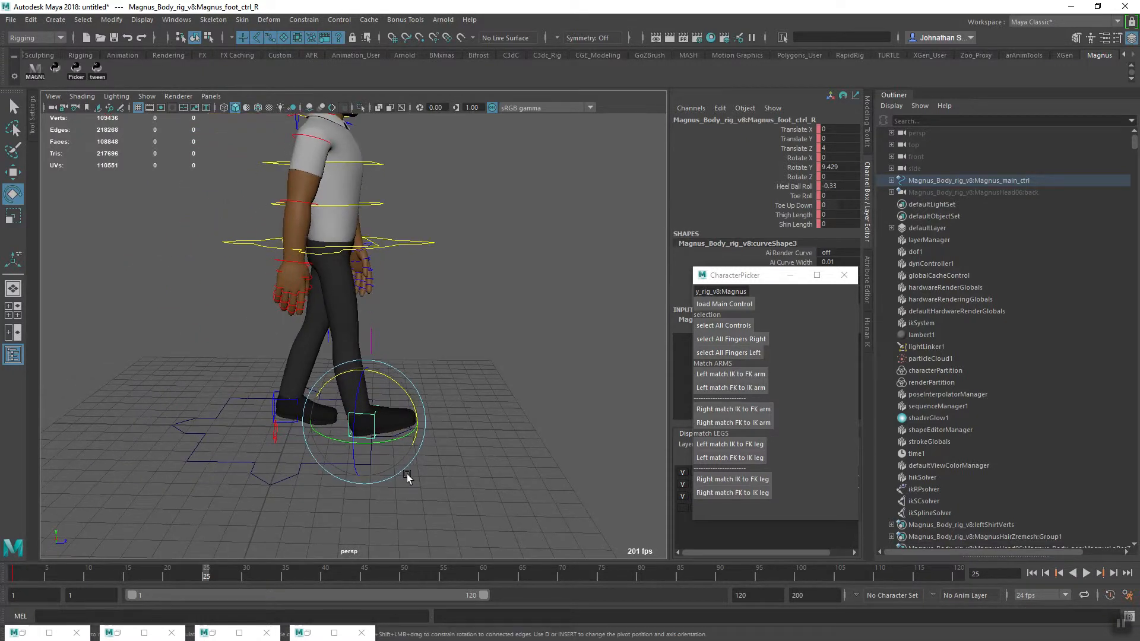
pyautogui.keyDown('alt'); pyautogui.moveTo(407, 476); pyautogui.dragTo(382, 422, button='middle'); pyautogui.keyUp('alt')
pyautogui.keyDown('alt'); pyautogui.moveTo(382, 422); pyautogui.dragTo(536, 482, button='right'); pyautogui.keyUp('alt')
pyautogui.keyDown('alt'); pyautogui.moveTo(536, 482); pyautogui.dragTo(445, 482); pyautogui.keyUp('alt')
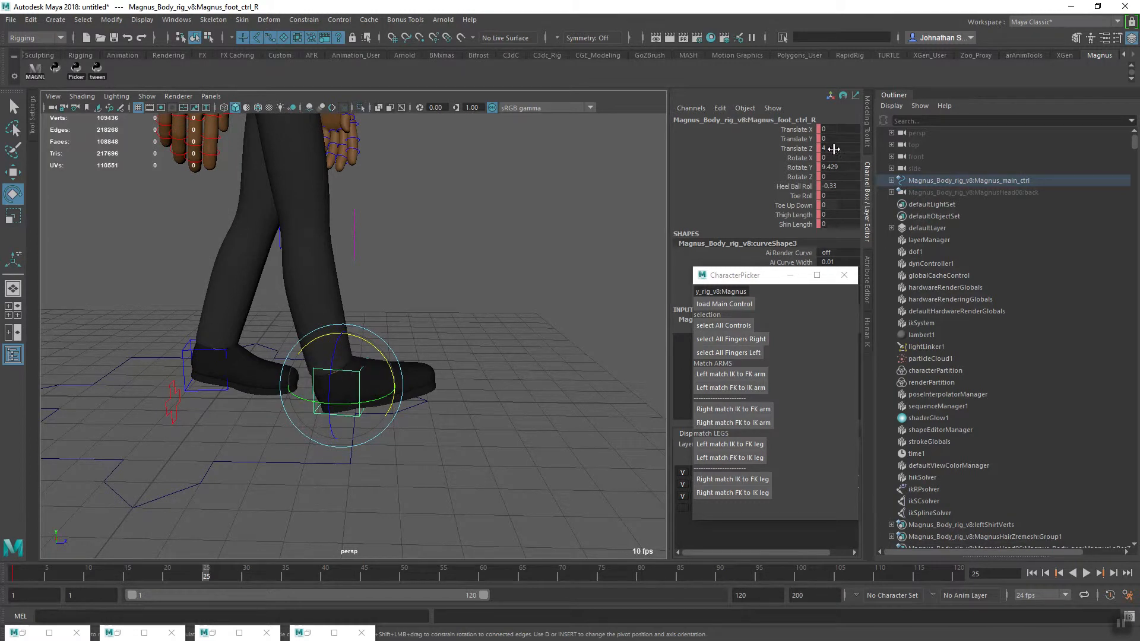
pyautogui.keyDown('alt'); pyautogui.moveTo(462, 399); pyautogui.dragTo(447, 447, button='middle'); pyautogui.keyUp('alt')
pyautogui.keyDown('alt'); pyautogui.moveTo(446, 447); pyautogui.dragTo(314, 482, button='right'); pyautogui.keyUp('alt')
pyautogui.moveTo(315, 482)
pyautogui.keyDown('alt'); pyautogui.mouseDown()
pyautogui.moveTo(329, 482)
pyautogui.moveTo(318, 500)
pyautogui.mouseUp(); pyautogui.keyUp('alt')
pyautogui.keyDown('alt'); pyautogui.moveTo(316, 484); pyautogui.dragTo(371, 497, button='middle'); pyautogui.keyUp('alt')
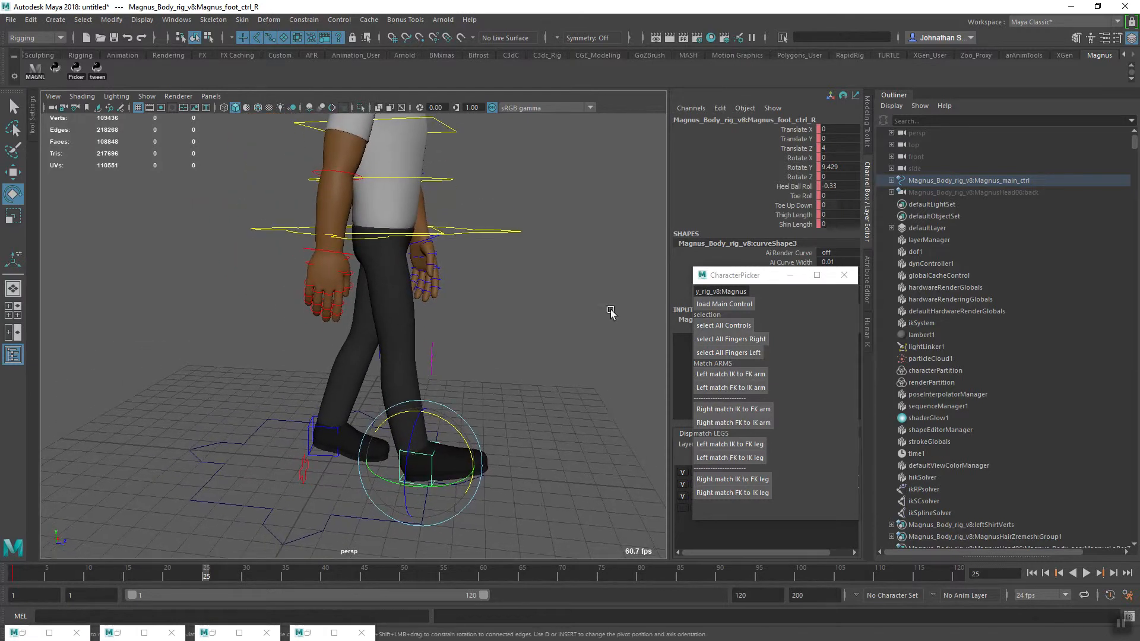
pyautogui.doubleClick(834, 146)
pyautogui.write('+=8')
pyautogui.press('Return')
pyautogui.scroll(3, 549, 326)
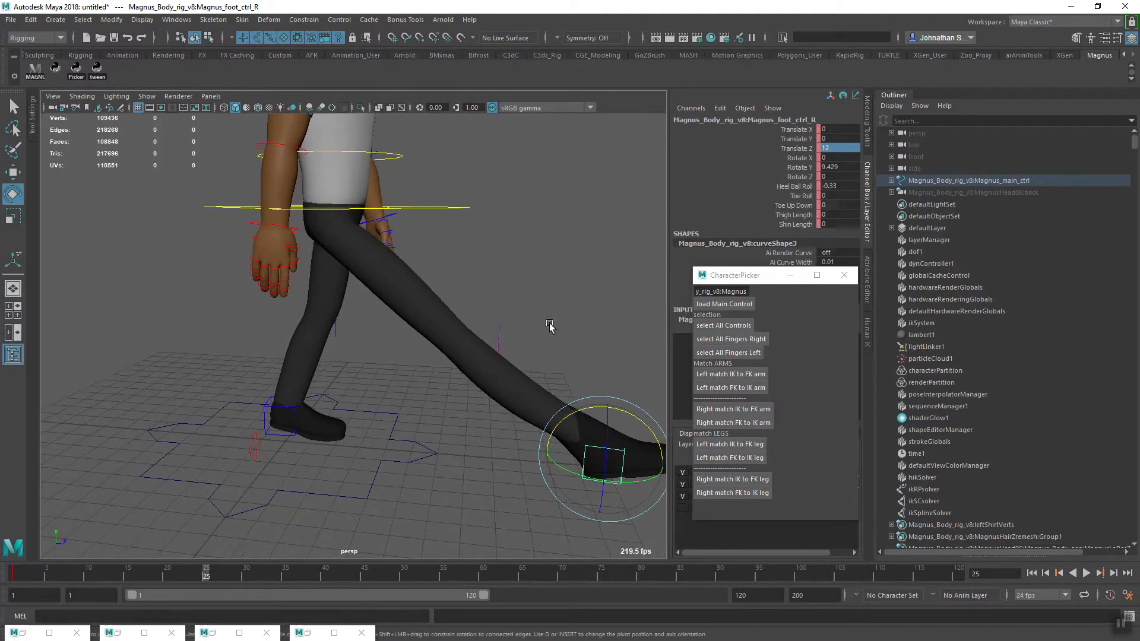
pyautogui.keyDown('alt'); pyautogui.moveTo(496, 408); pyautogui.dragTo(354, 425, button='middle'); pyautogui.keyUp('alt')
pyautogui.keyDown('alt'); pyautogui.moveTo(354, 425); pyautogui.dragTo(374, 415); pyautogui.keyUp('alt')
pyautogui.keyDown('alt'); pyautogui.moveTo(374, 415); pyautogui.dragTo(326, 402, button='right'); pyautogui.keyUp('alt')
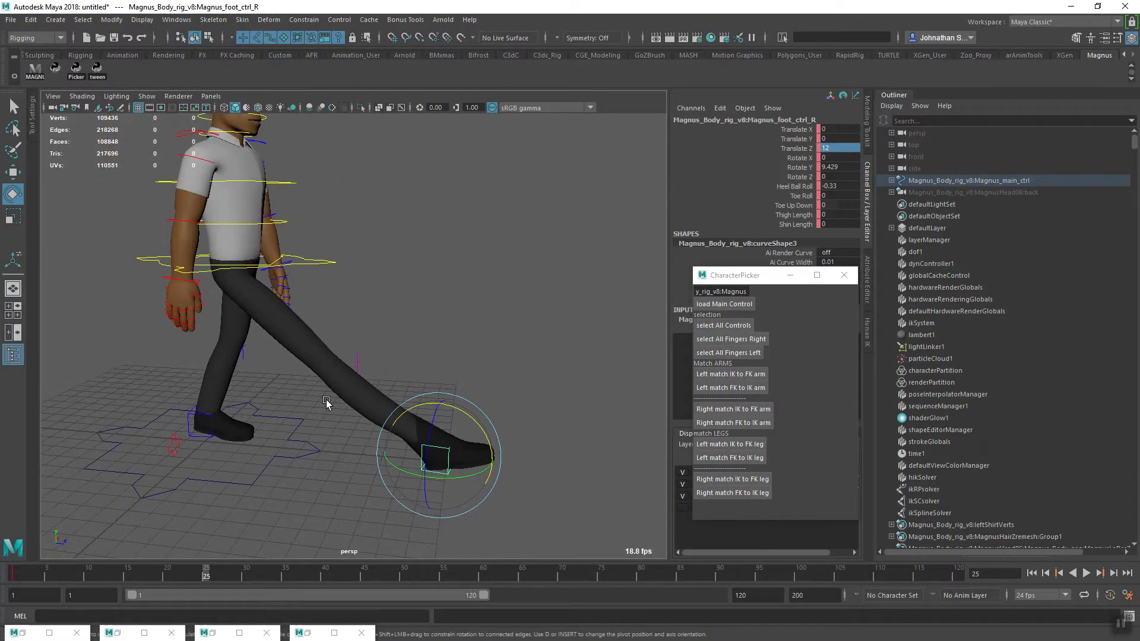
pyautogui.keyDown('alt'); pyautogui.moveTo(326, 402); pyautogui.dragTo(346, 419, button='middle'); pyautogui.keyUp('alt')
pyautogui.hotkey('ctrl', 'z')
# Undo the right foot's forward move and examine the leg pose from the side
pyautogui.keyDown('alt'); pyautogui.moveTo(316, 453); pyautogui.dragTo(419, 442, button='middle'); pyautogui.keyUp('alt')
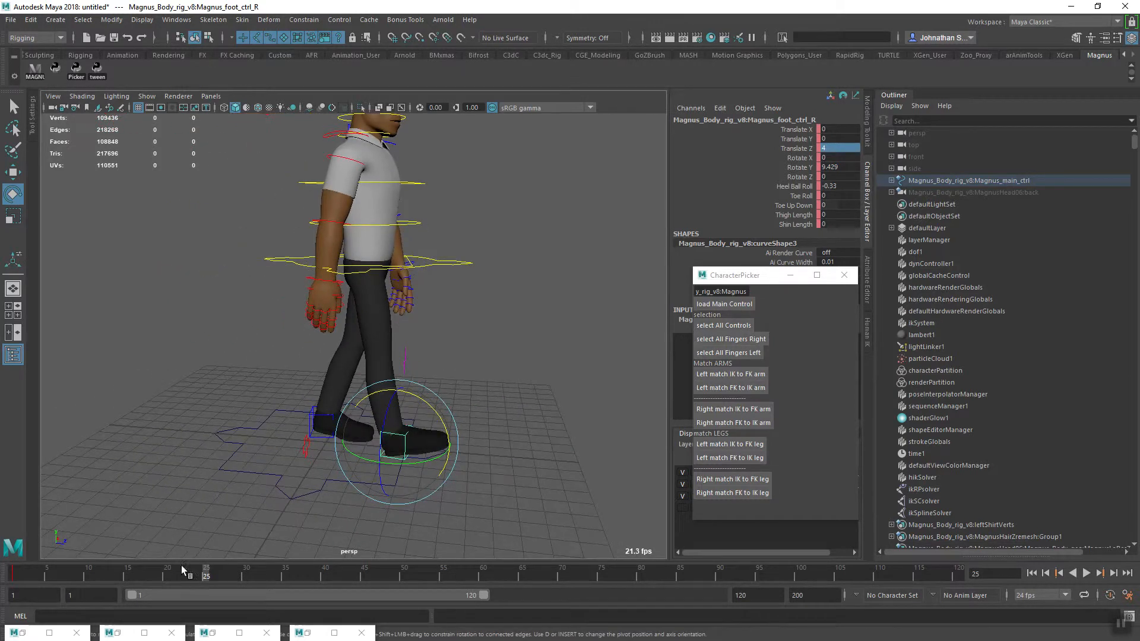
pyautogui.scroll(6, 299, 469)
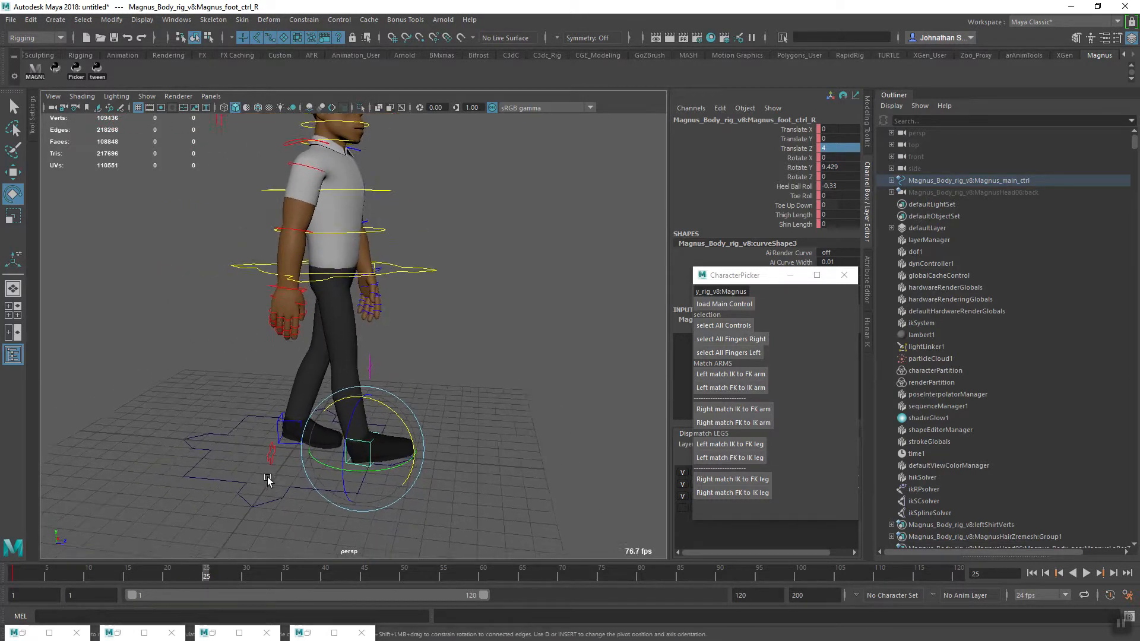
pyautogui.keyDown('alt'); pyautogui.moveTo(290, 503); pyautogui.dragTo(315, 533); pyautogui.keyUp('alt')
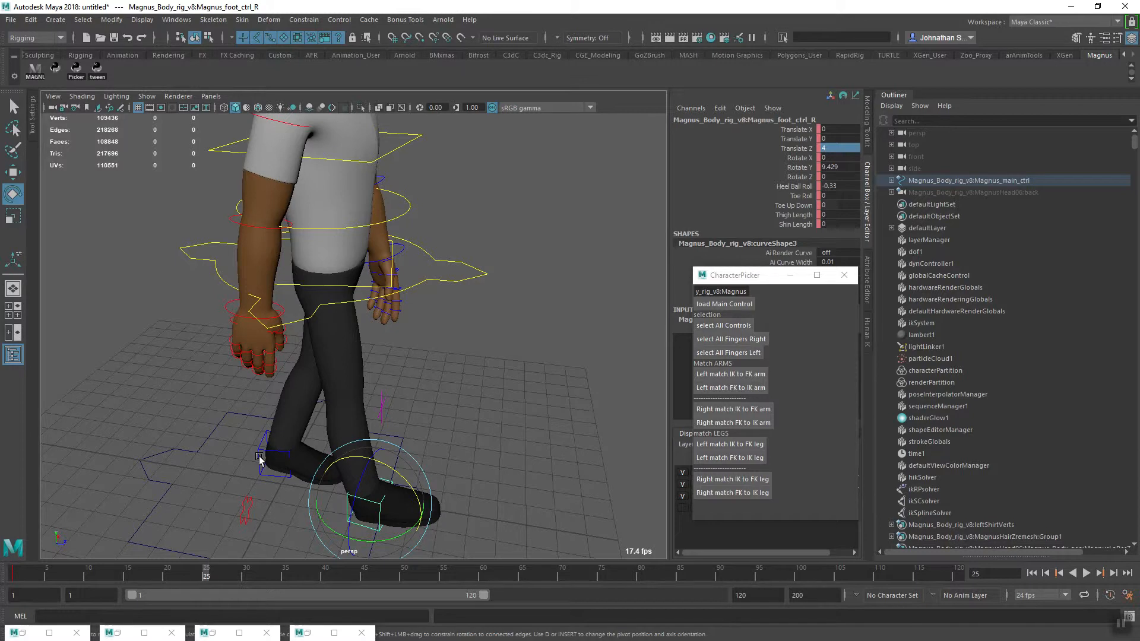
pyautogui.keyDown('alt'); pyautogui.moveTo(276, 499); pyautogui.dragTo(355, 469); pyautogui.keyUp('alt')
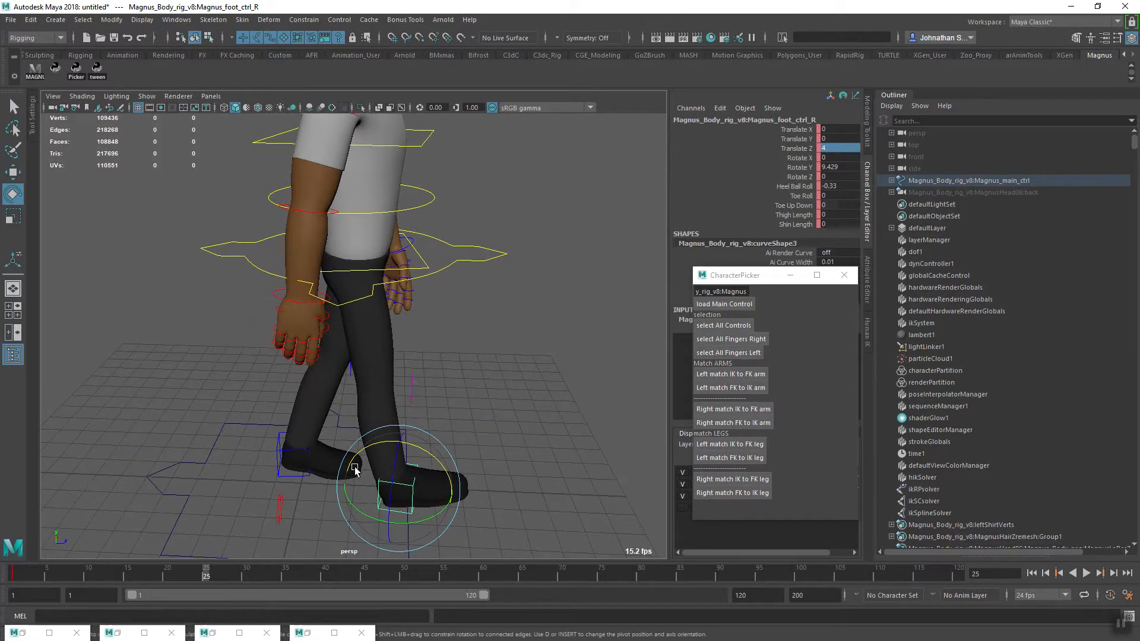
# Advance both foot controls and the COG control together by 8 in Translate Z and key them at frame 25
pyautogui.click(279, 459)
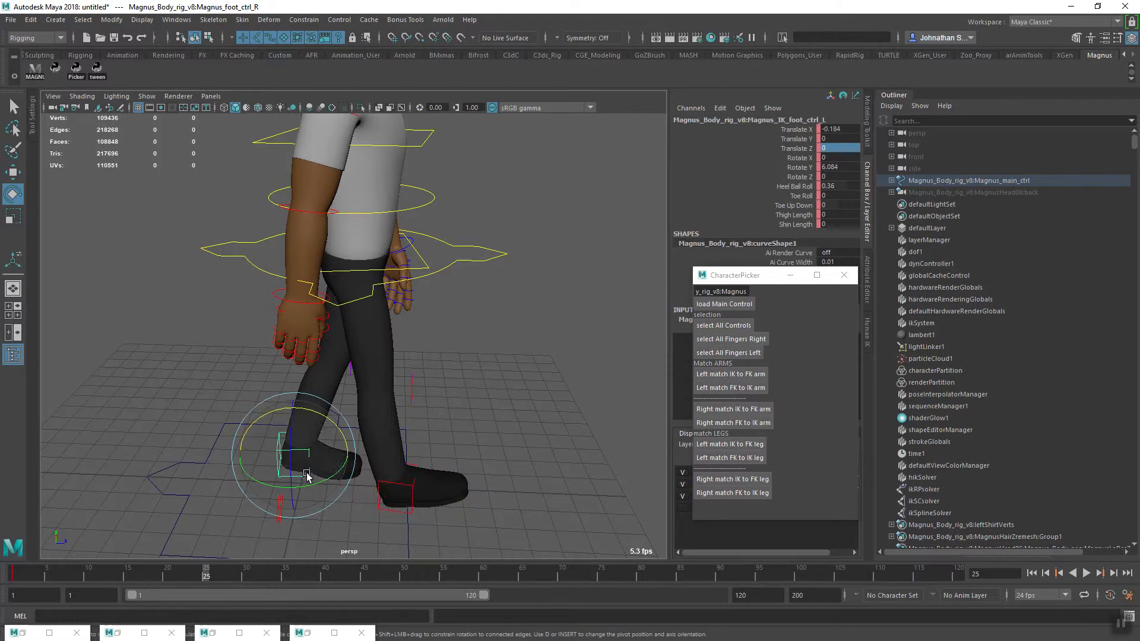
pyautogui.keyDown('shift'); pyautogui.click(411, 492); pyautogui.keyUp('shift')
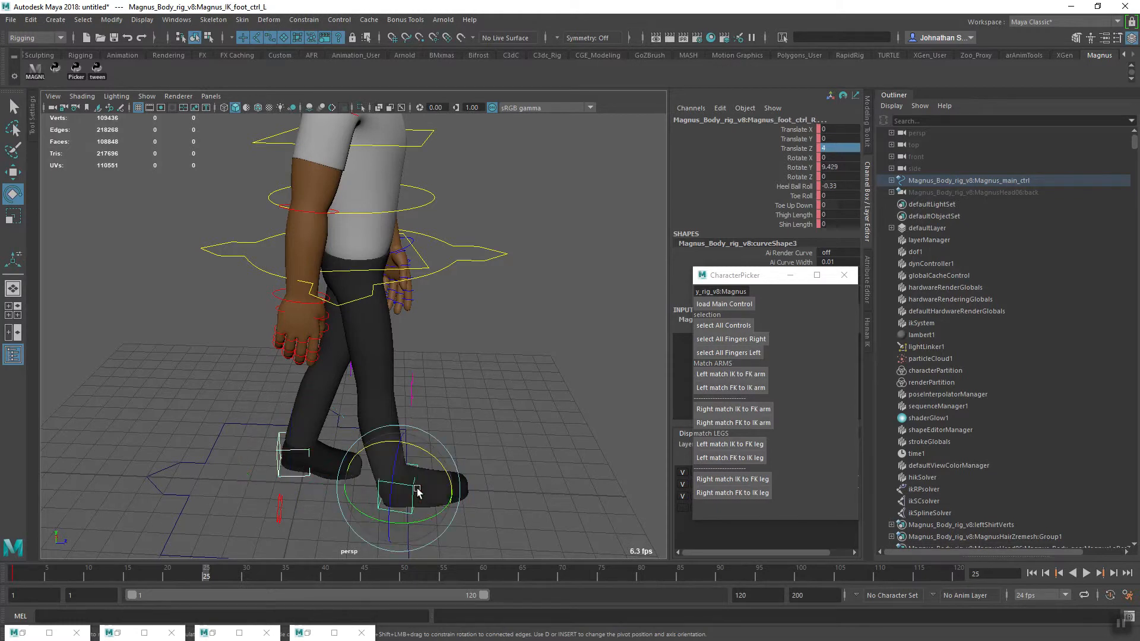
pyautogui.click(481, 254)
pyautogui.keyDown('alt'); pyautogui.moveTo(452, 401); pyautogui.dragTo(443, 440, button='middle'); pyautogui.keyUp('alt')
pyautogui.keyDown('alt'); pyautogui.moveTo(443, 440); pyautogui.dragTo(389, 445, button='right'); pyautogui.keyUp('alt')
pyautogui.keyDown('alt'); pyautogui.moveTo(389, 446); pyautogui.dragTo(349, 475); pyautogui.keyUp('alt')
pyautogui.keyDown('alt'); pyautogui.moveTo(348, 475); pyautogui.dragTo(335, 454, button='right'); pyautogui.keyUp('alt')
pyautogui.keyDown('alt'); pyautogui.moveTo(335, 454); pyautogui.dragTo(336, 456, button='middle'); pyautogui.keyUp('alt')
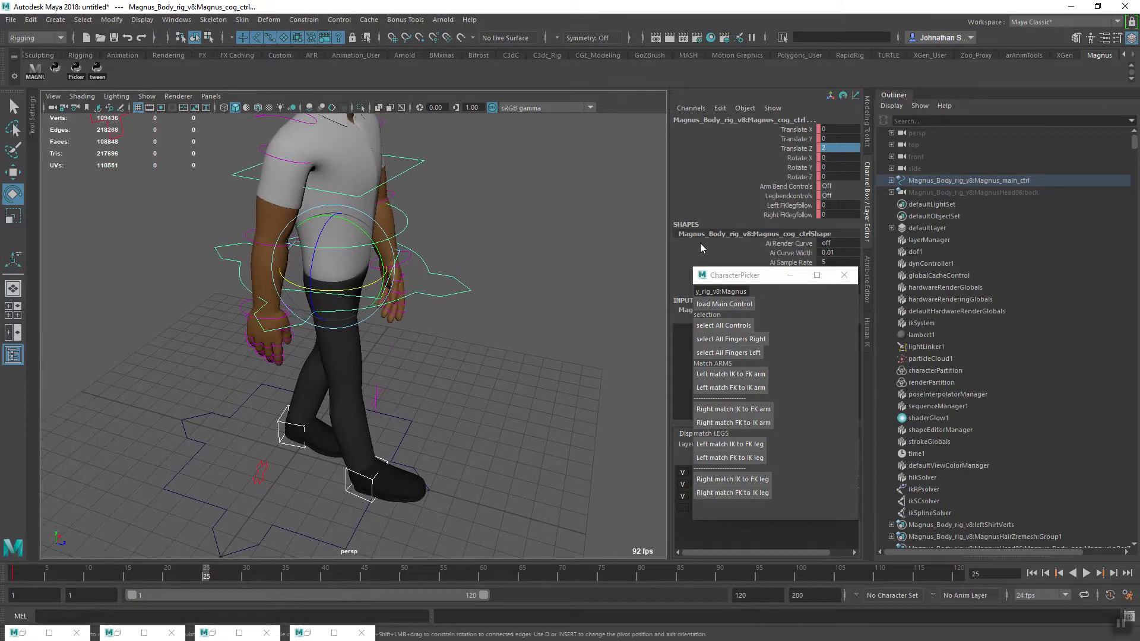
pyautogui.doubleClick(834, 148)
pyautogui.press('Return')
pyautogui.press('s')
pyautogui.keyDown('alt'); pyautogui.moveTo(556, 423); pyautogui.dragTo(466, 420, button='right'); pyautogui.keyUp('alt')
pyautogui.keyDown('alt'); pyautogui.moveTo(466, 420); pyautogui.dragTo(345, 456); pyautogui.keyUp('alt')
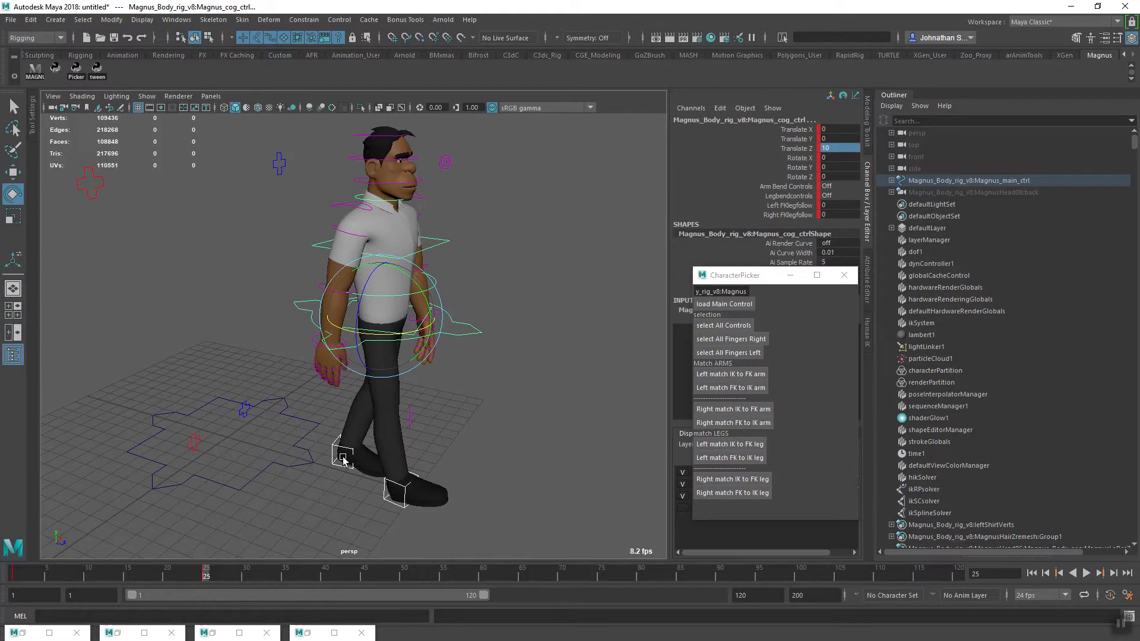
# Select all controls of the rig and key the whole pose at frame 25
pyautogui.click(470, 429)
pyautogui.moveTo(470, 430)
pyautogui.keyDown('alt'); pyautogui.mouseDown()
pyautogui.moveTo(425, 439)
pyautogui.moveTo(410, 465)
pyautogui.moveTo(455, 419)
pyautogui.mouseUp(); pyautogui.keyUp('alt')
pyautogui.click(710, 328)
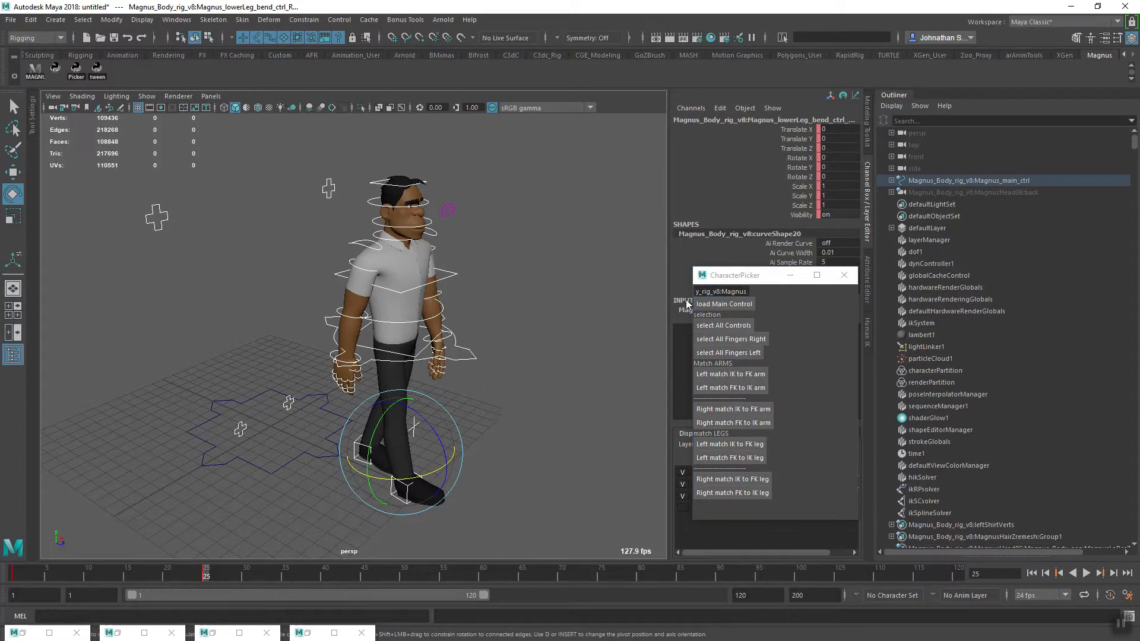
pyautogui.press('s')
# Play back the forward move between frames 1 and 25, return to frame 1 and examine the feet from the side
pyautogui.keyDown('alt'); pyautogui.moveTo(357, 460); pyautogui.dragTo(378, 459, button='middle'); pyautogui.keyUp('alt')
pyautogui.hotkey('alt', 'v')
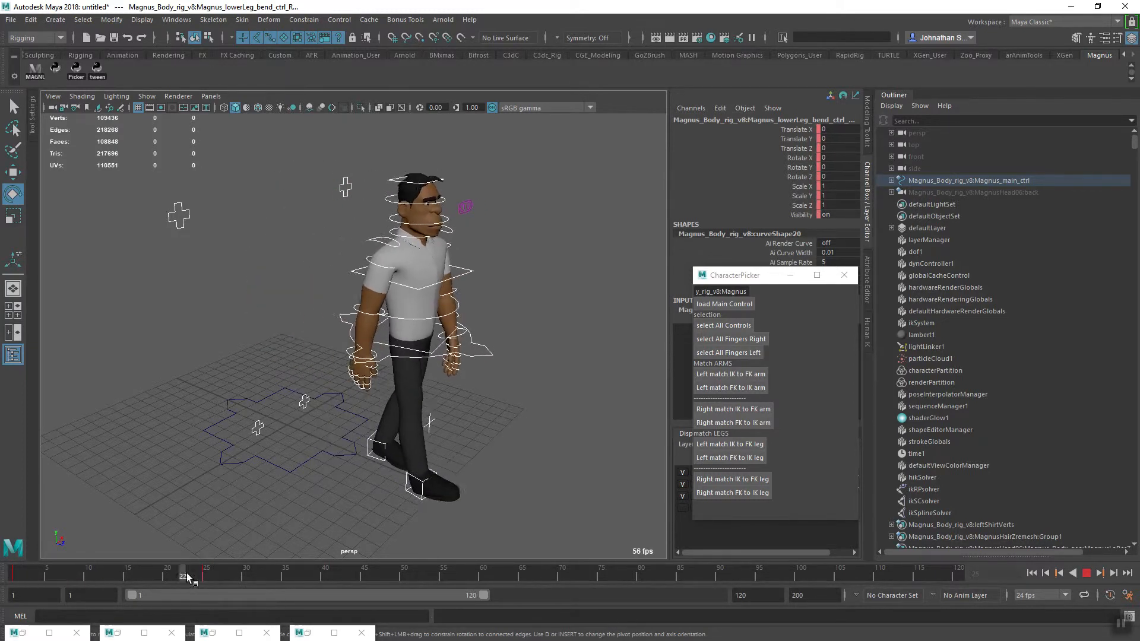
pyautogui.moveTo(116, 579)
pyautogui.mouseDown()
pyautogui.moveTo(33, 584)
pyautogui.moveTo(112, 578)
pyautogui.mouseUp()
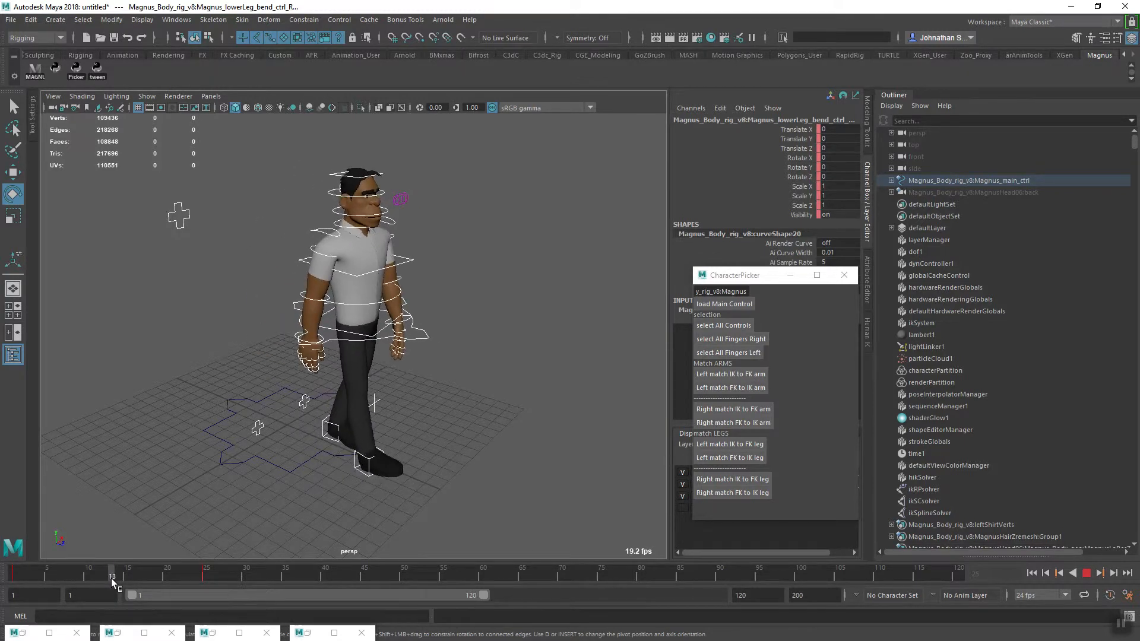
pyautogui.keyDown('alt'); pyautogui.moveTo(261, 498); pyautogui.dragTo(332, 512); pyautogui.keyUp('alt')
pyautogui.hotkey('alt', 'v')
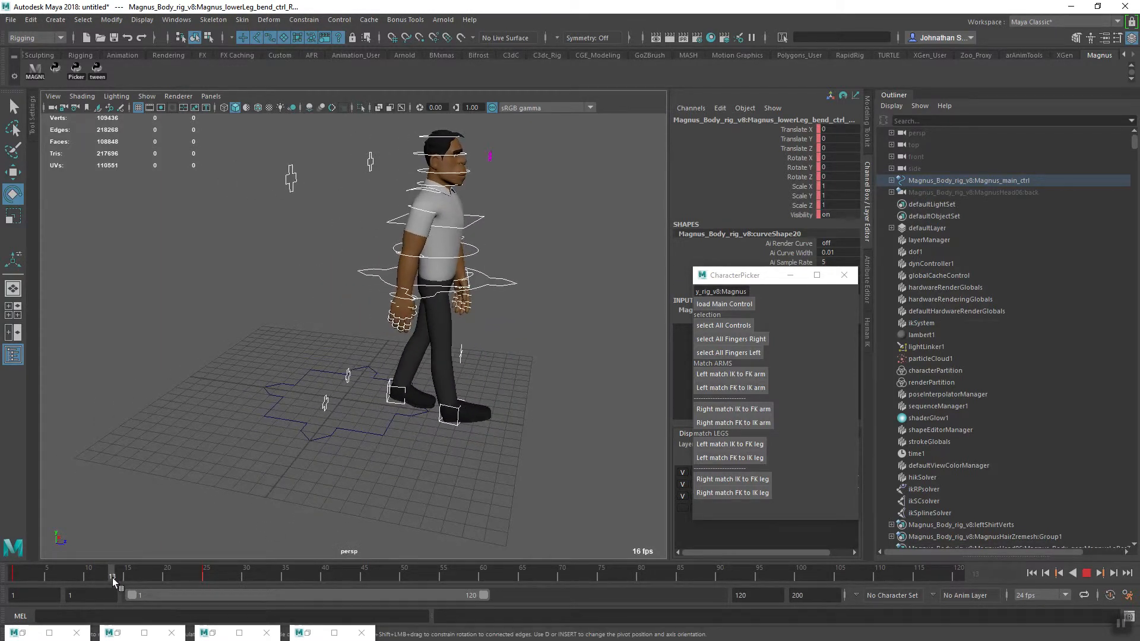
pyautogui.moveTo(111, 578); pyautogui.dragTo(9, 580)
pyautogui.keyDown('alt'); pyautogui.moveTo(276, 497); pyautogui.dragTo(287, 461); pyautogui.keyUp('alt')
pyautogui.keyDown('alt'); pyautogui.moveTo(288, 461); pyautogui.dragTo(384, 469, button='right'); pyautogui.keyUp('alt')
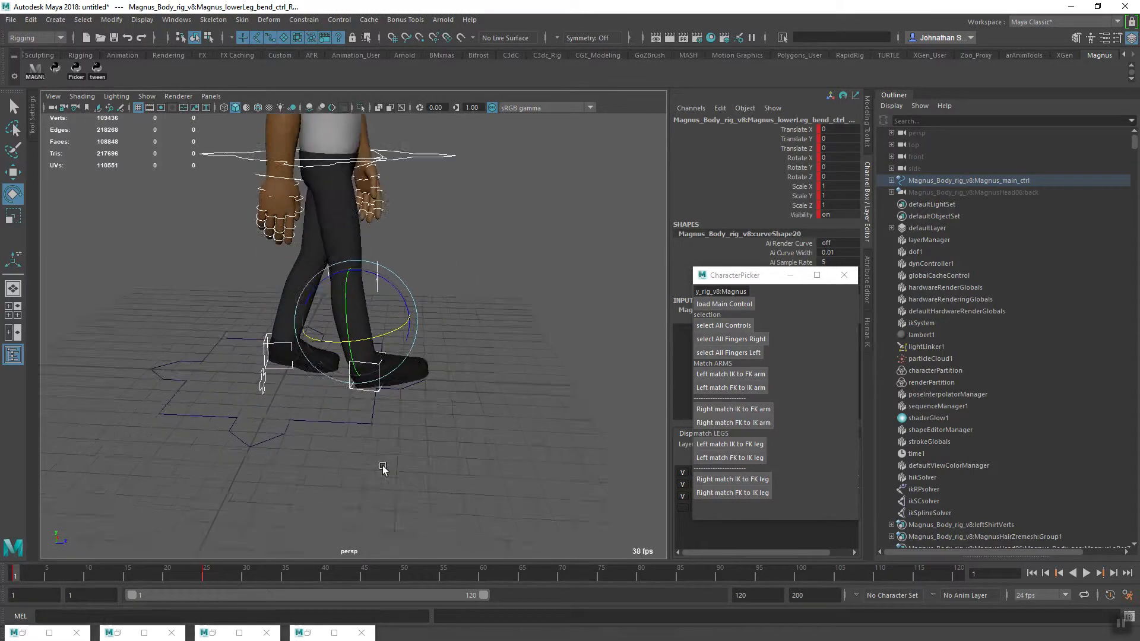
pyautogui.keyDown('alt'); pyautogui.moveTo(411, 447); pyautogui.dragTo(428, 479, button='middle'); pyautogui.keyUp('alt')
pyautogui.keyDown('alt'); pyautogui.moveTo(179, 502); pyautogui.dragTo(300, 414); pyautogui.keyUp('alt')
pyautogui.keyDown('alt'); pyautogui.moveTo(347, 482); pyautogui.dragTo(280, 504); pyautogui.keyUp('alt')
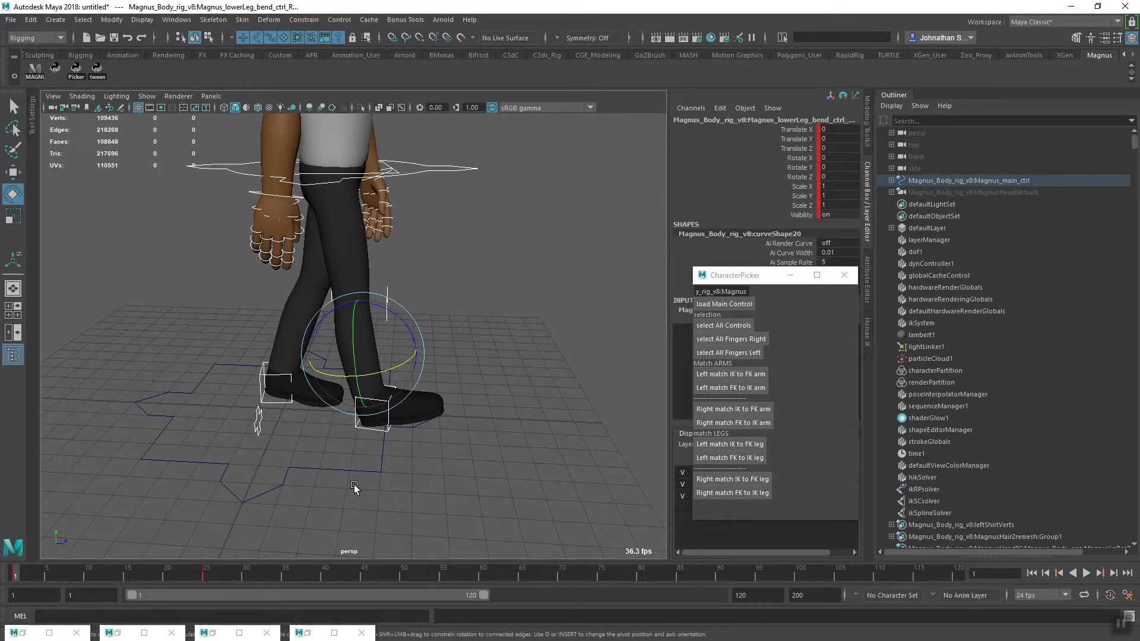
# Key the right foot control in its planted position at frame 13 and play back the animation to check it
pyautogui.click(369, 432)
pyautogui.click(374, 437)
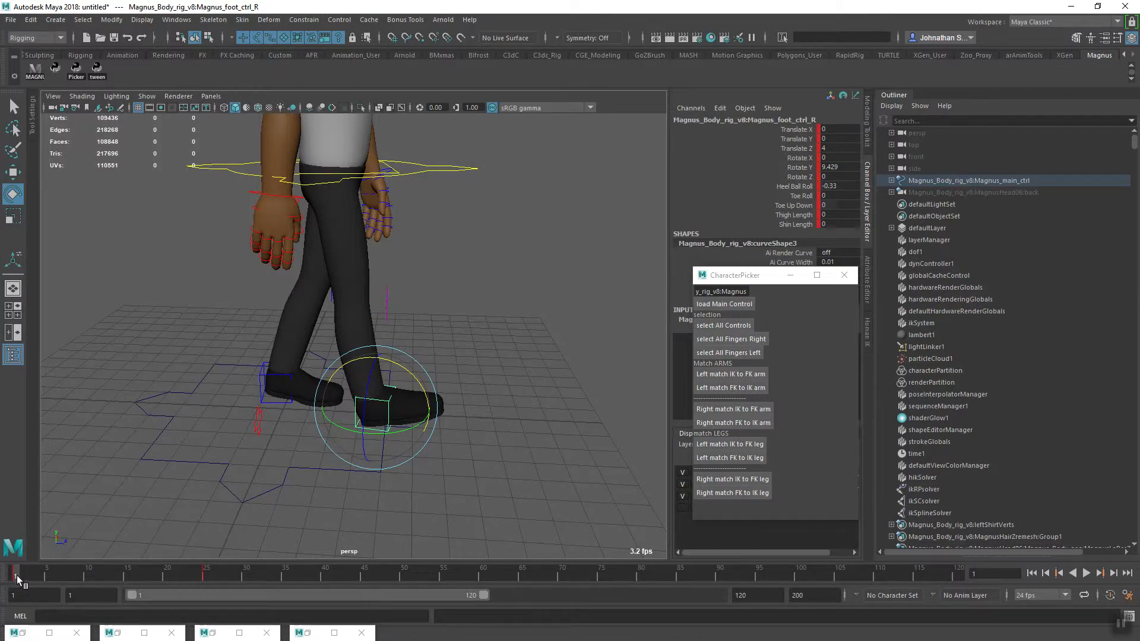
pyautogui.click(416, 477)
pyautogui.click(381, 432)
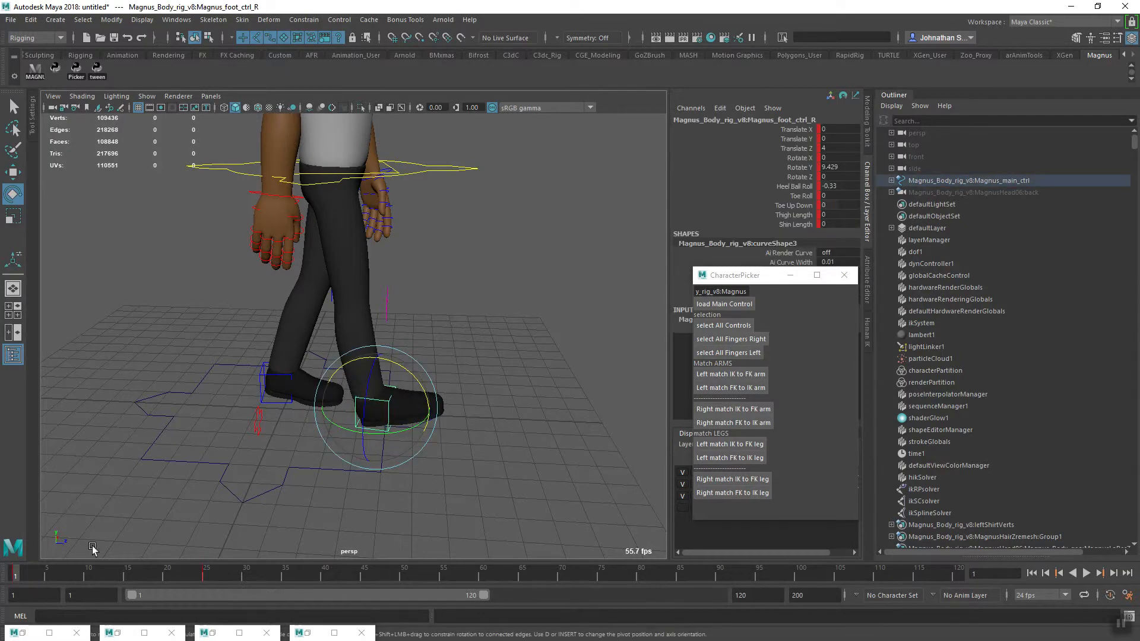
pyautogui.moveTo(15, 579); pyautogui.dragTo(109, 580)
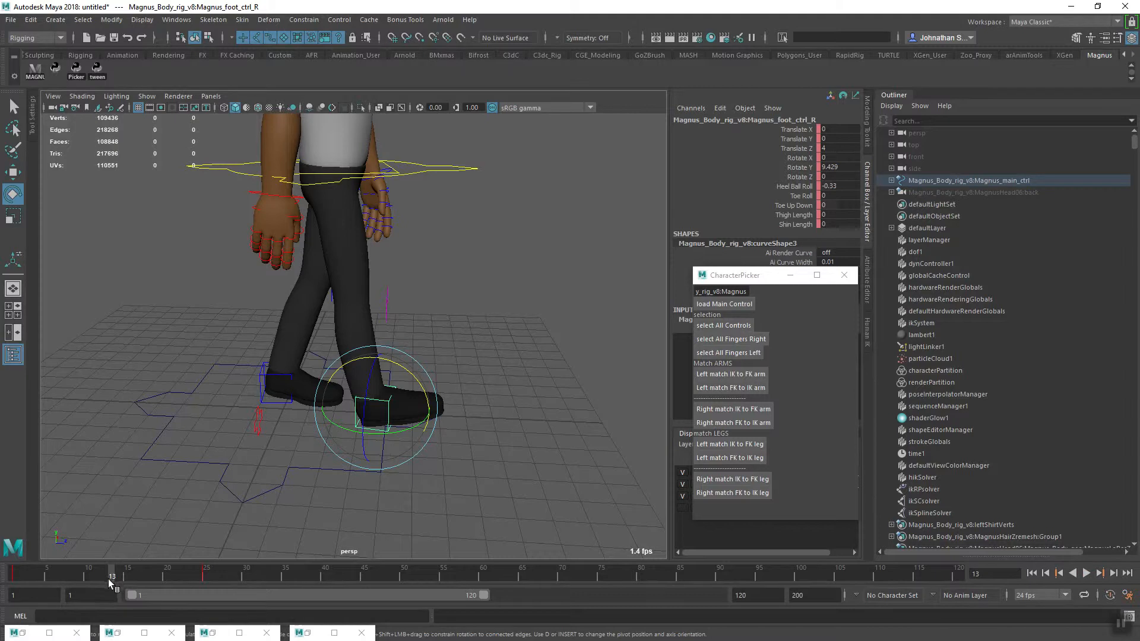
pyautogui.hotkey('alt', 'v')
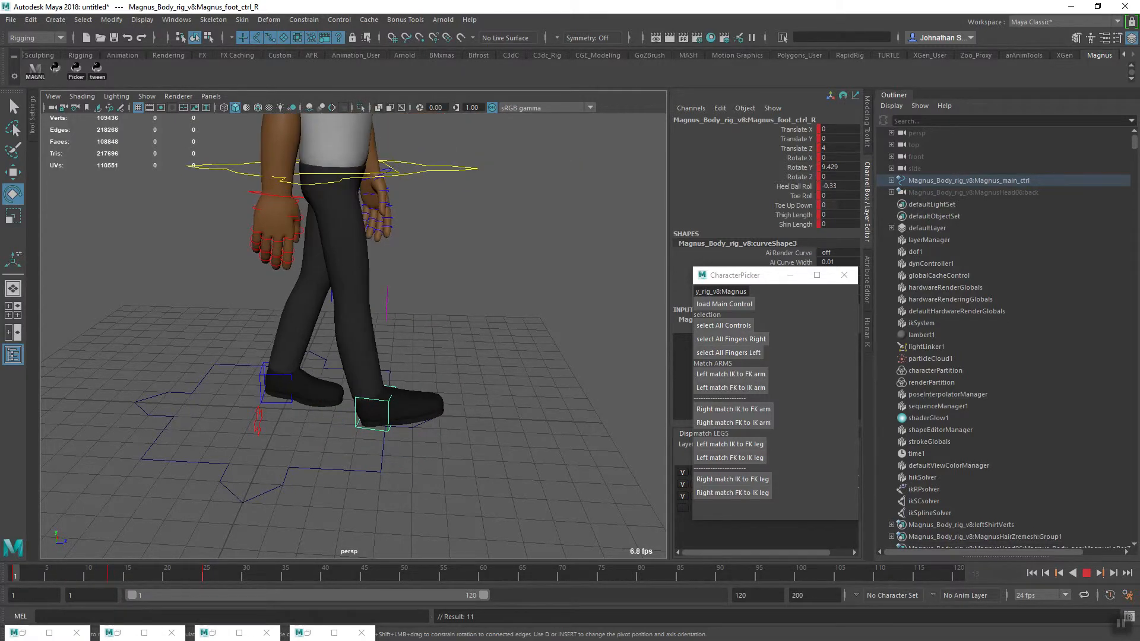
pyautogui.moveTo(7, 584); pyautogui.dragTo(107, 572)
# Set the left IK foot control's Translate Z to 8 at frame 13
pyautogui.keyDown('alt'); pyautogui.moveTo(350, 491); pyautogui.dragTo(201, 488); pyautogui.keyUp('alt')
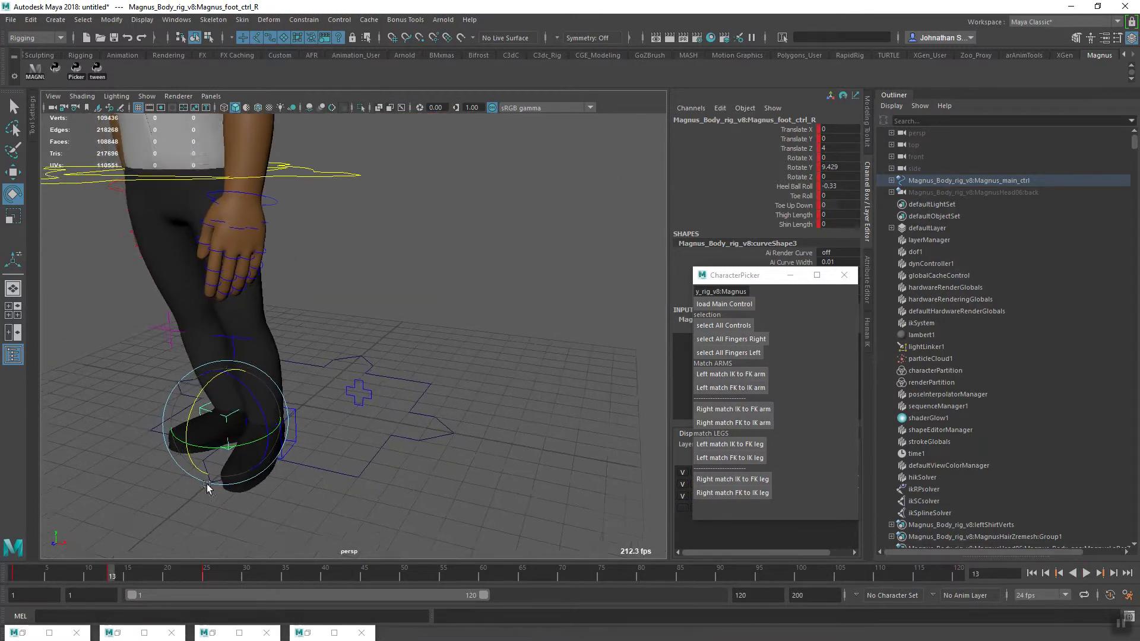
pyautogui.click(291, 433)
pyautogui.keyDown('alt'); pyautogui.moveTo(288, 466); pyautogui.dragTo(265, 475); pyautogui.keyUp('alt')
pyautogui.keyDown('alt'); pyautogui.moveTo(391, 477); pyautogui.dragTo(488, 479); pyautogui.keyUp('alt')
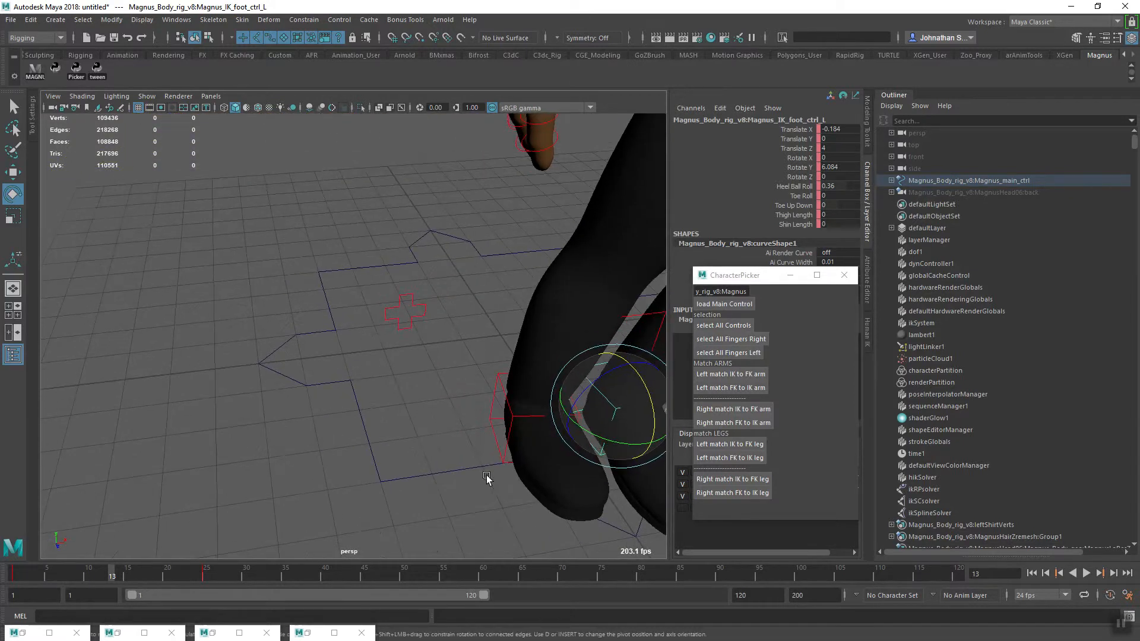
pyautogui.keyDown('alt'); pyautogui.moveTo(489, 479); pyautogui.dragTo(375, 463, button='middle'); pyautogui.keyUp('alt')
pyautogui.click(356, 408)
pyautogui.keyDown('alt'); pyautogui.moveTo(351, 466); pyautogui.dragTo(503, 352); pyautogui.keyUp('alt')
pyautogui.click(361, 410)
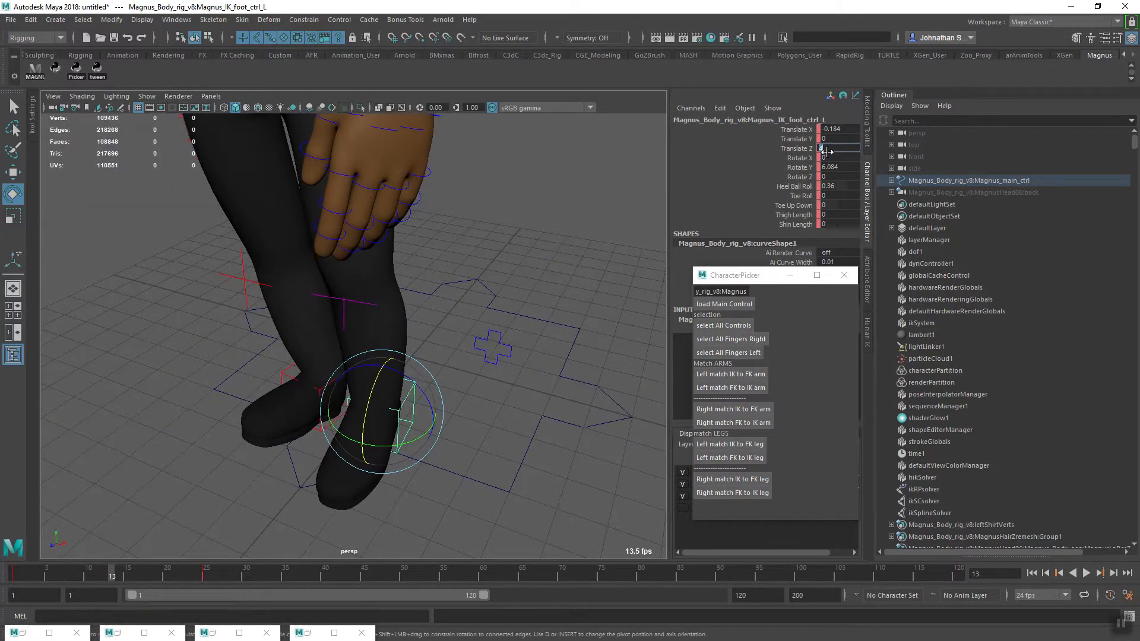
pyautogui.moveTo(827, 151); pyautogui.dragTo(828, 152, button='middle')
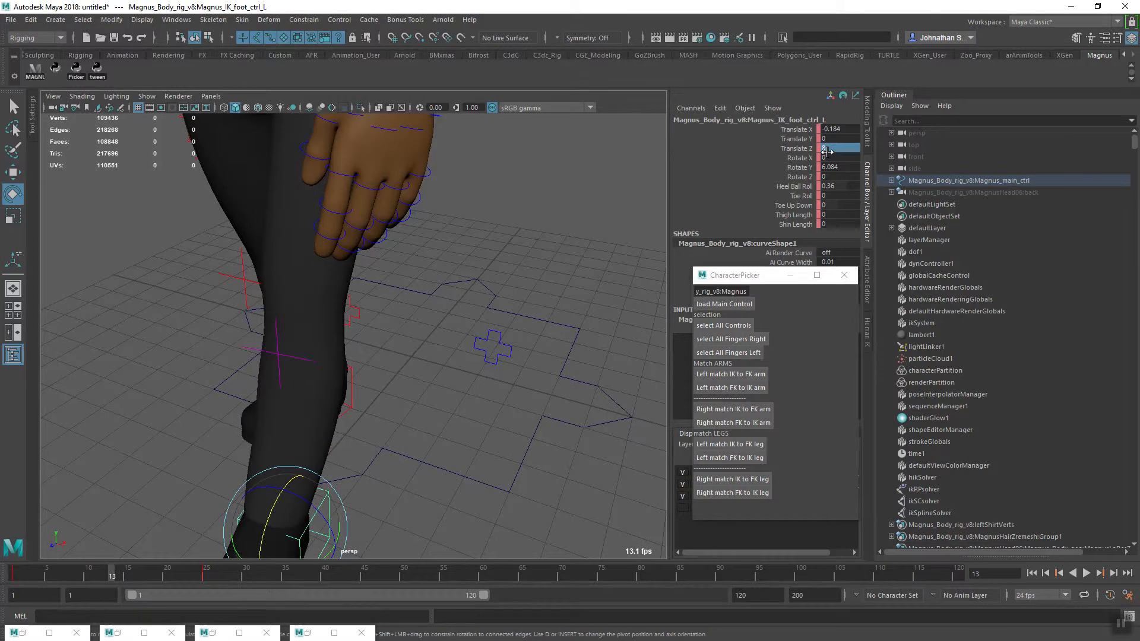
# Examine both feet from several sides at frame 13, comparing their placement and heel roll
pyautogui.keyDown('alt'); pyautogui.moveTo(497, 407); pyautogui.dragTo(349, 425, button='right'); pyautogui.keyUp('alt')
pyautogui.keyDown('alt'); pyautogui.moveTo(348, 425); pyautogui.dragTo(504, 415); pyautogui.keyUp('alt')
pyautogui.keyDown('alt'); pyautogui.moveTo(504, 415); pyautogui.dragTo(357, 441, button='middle'); pyautogui.keyUp('alt')
pyautogui.keyDown('alt'); pyautogui.moveTo(358, 440); pyautogui.dragTo(326, 433); pyautogui.keyUp('alt')
pyautogui.keyDown('alt'); pyautogui.moveTo(326, 433); pyautogui.dragTo(303, 375, button='middle'); pyautogui.keyUp('alt')
pyautogui.keyDown('alt'); pyautogui.moveTo(303, 375); pyautogui.dragTo(454, 461, button='right'); pyautogui.keyUp('alt')
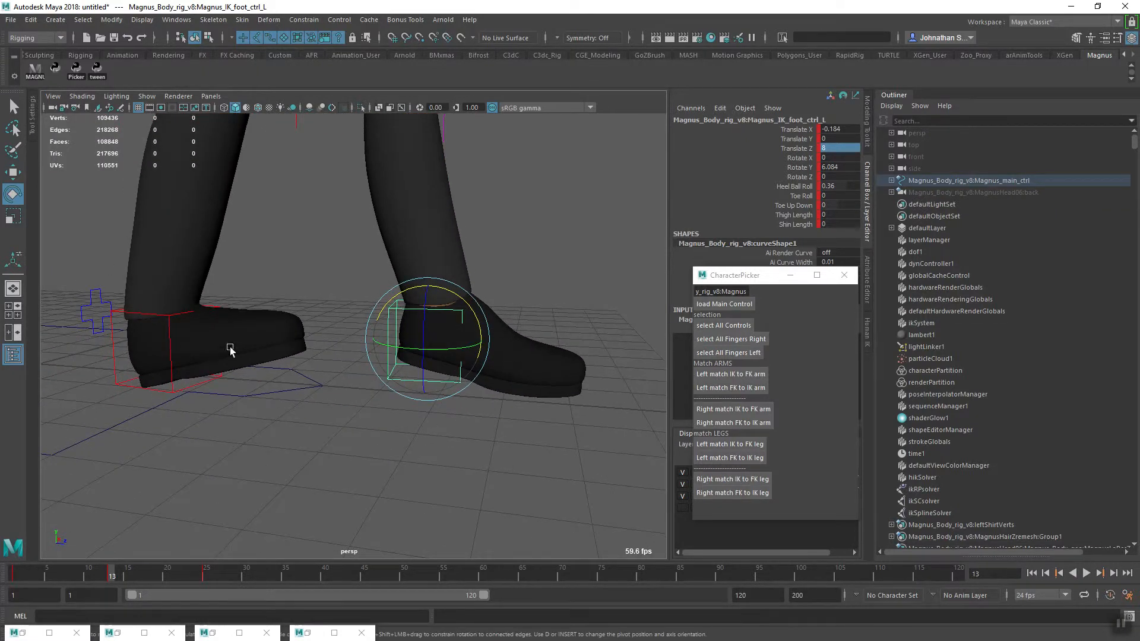
pyautogui.keyDown('alt'); pyautogui.moveTo(374, 457); pyautogui.dragTo(431, 435); pyautogui.keyUp('alt')
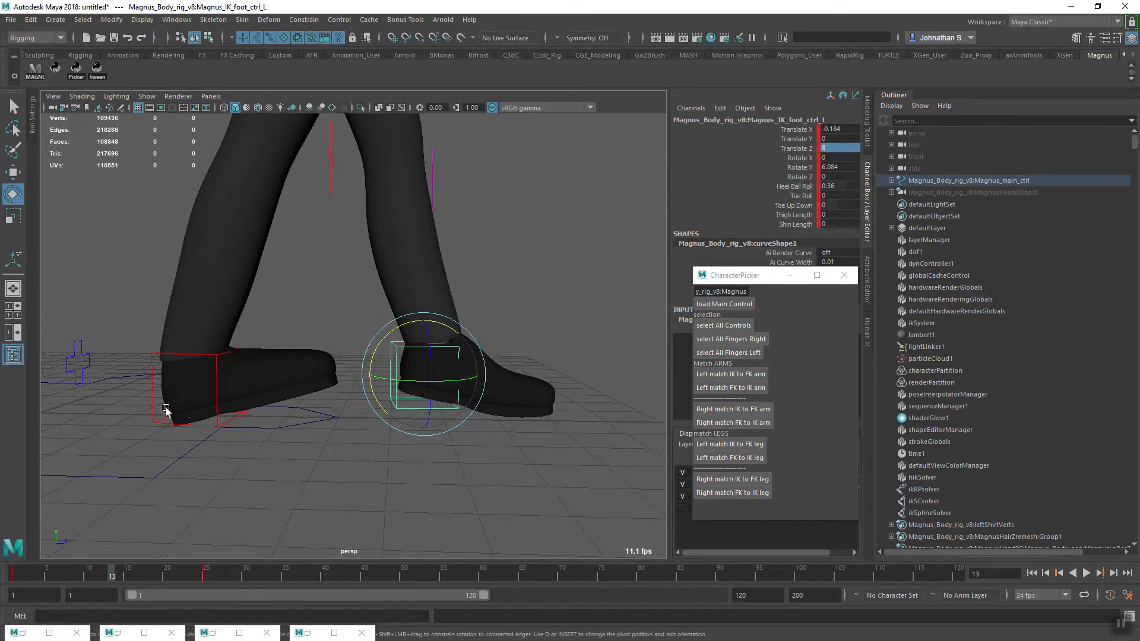
pyautogui.keyDown('alt'); pyautogui.moveTo(390, 480); pyautogui.dragTo(496, 415); pyautogui.keyUp('alt')
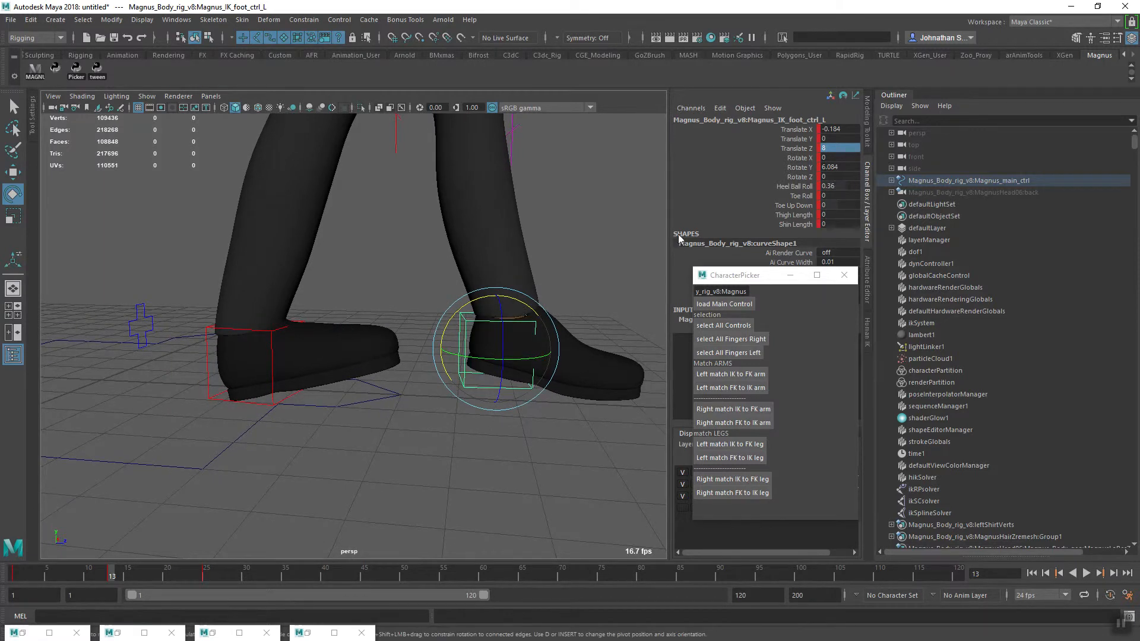
# Set the left IK foot control's Heel Ball Roll to -0.33, matching the right foot control's value
pyautogui.click(285, 414)
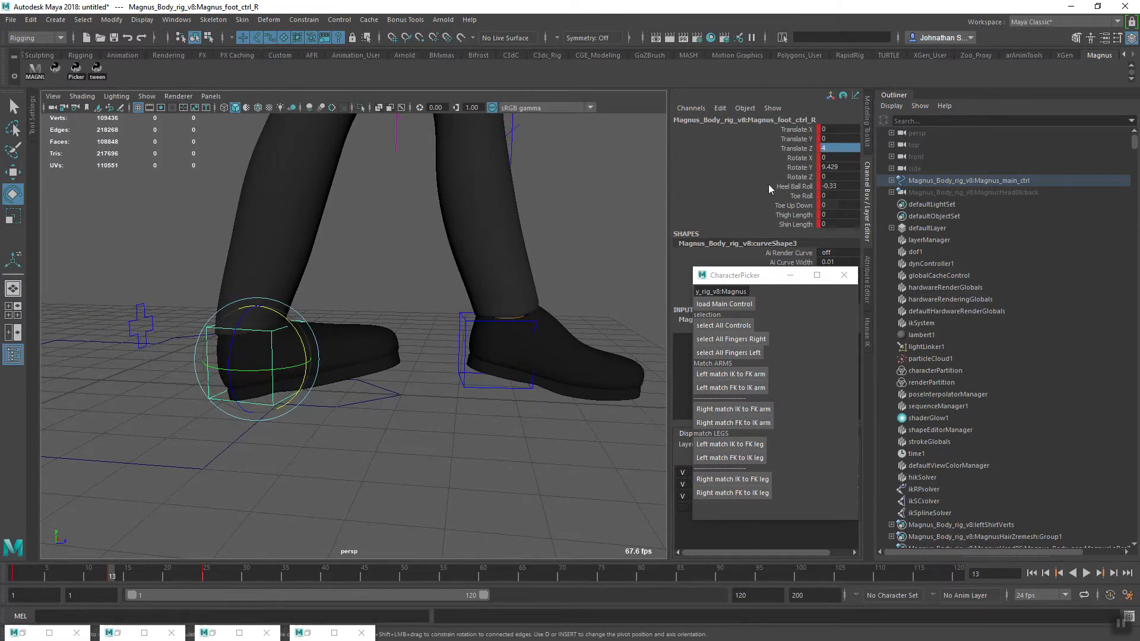
pyautogui.keyDown('alt'); pyautogui.moveTo(542, 348); pyautogui.dragTo(404, 385); pyautogui.keyUp('alt')
pyautogui.click(389, 370)
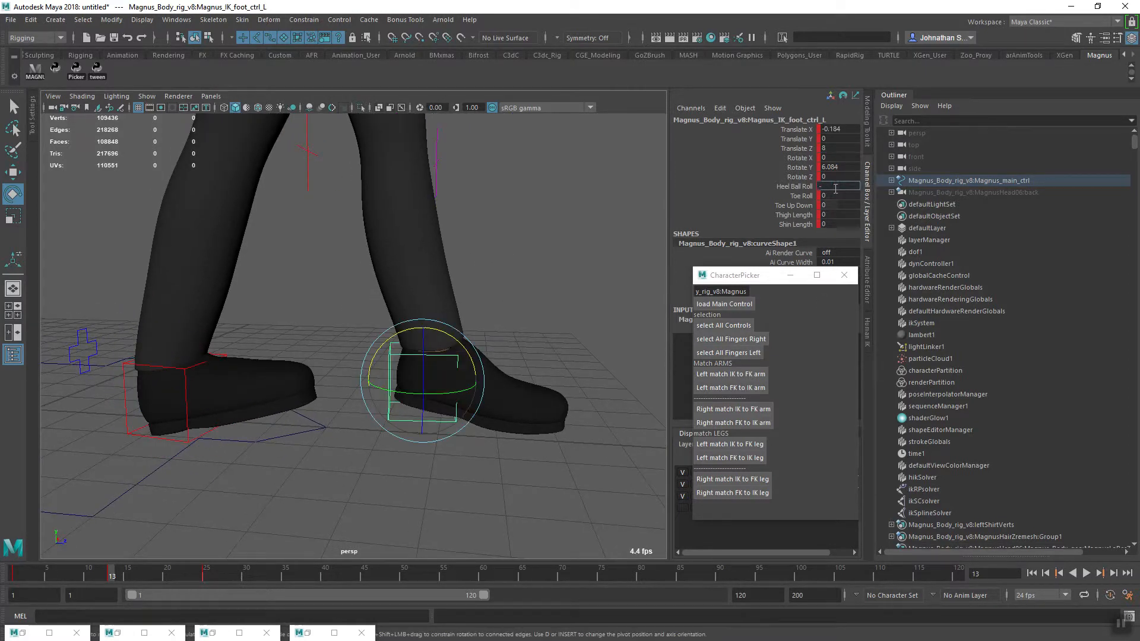
pyautogui.click(835, 189)
pyautogui.write('-.33')
pyautogui.press('Return')
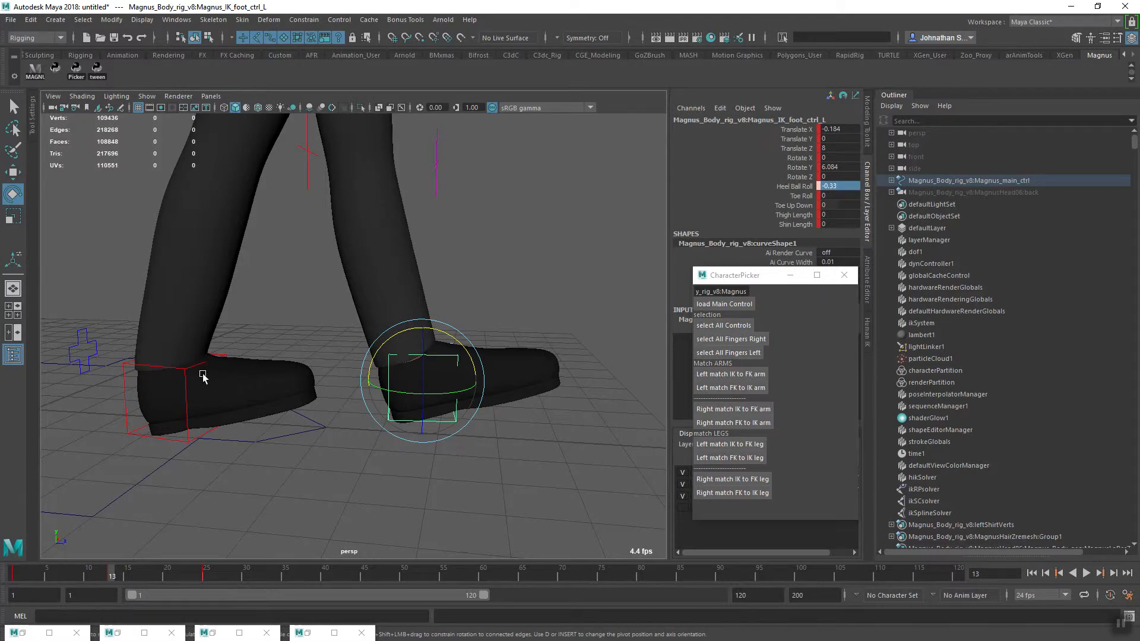
# Set the right foot control's Heel Ball Roll to 0.36 at frame 13
pyautogui.click(190, 432)
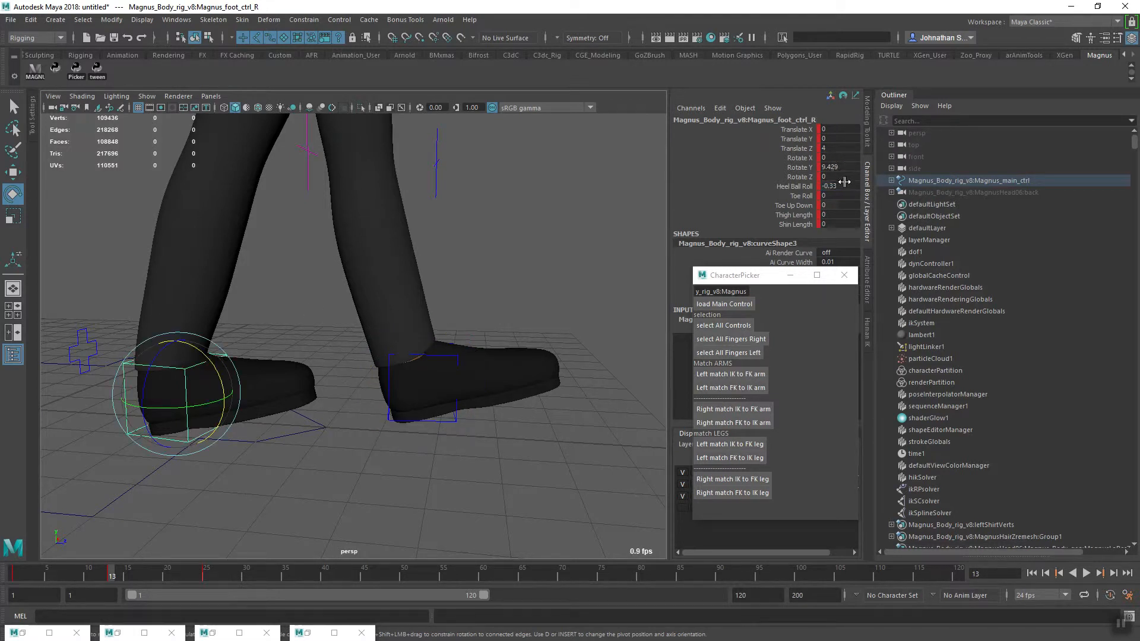
pyautogui.click(832, 191)
pyautogui.write('.36')
pyautogui.press('Return')
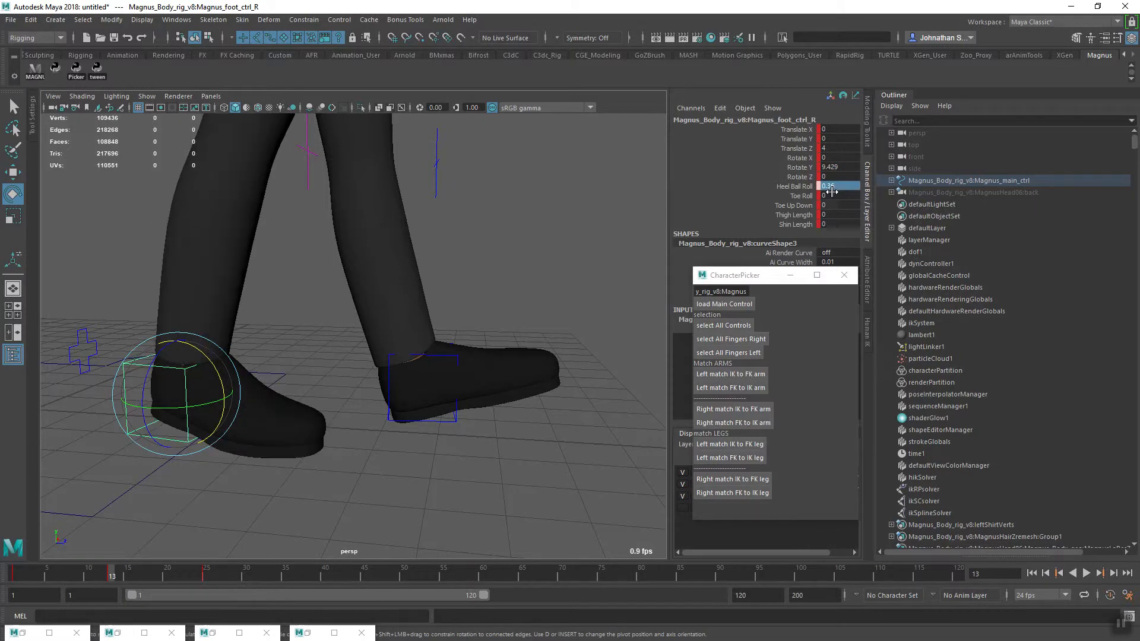
# Check the hips from several sides and set the spine base IK control's Rotate X to -10 at frame 13
pyautogui.keyDown('alt'); pyautogui.moveTo(488, 355); pyautogui.dragTo(348, 374, button='right'); pyautogui.keyUp('alt')
pyautogui.keyDown('alt'); pyautogui.moveTo(349, 374); pyautogui.dragTo(390, 415); pyautogui.keyUp('alt')
pyautogui.keyDown('alt'); pyautogui.moveTo(390, 416); pyautogui.dragTo(380, 440, button='middle'); pyautogui.keyUp('alt')
pyautogui.keyDown('alt'); pyautogui.moveTo(379, 440); pyautogui.dragTo(410, 434, button='right'); pyautogui.keyUp('alt')
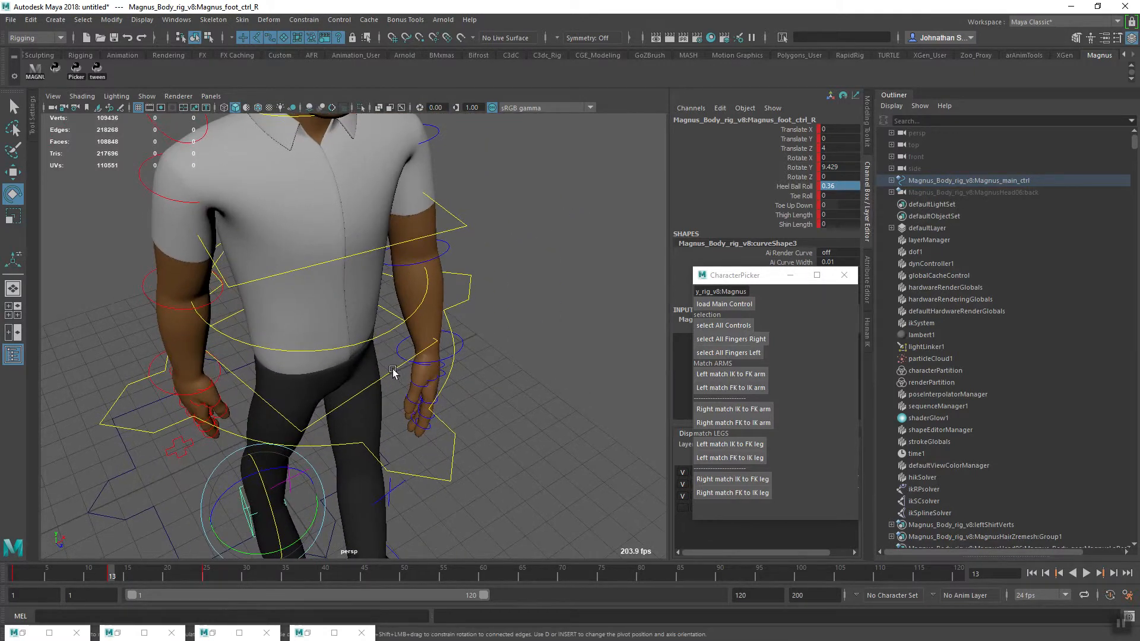
pyautogui.click(392, 373)
pyautogui.keyDown('alt'); pyautogui.moveTo(483, 402); pyautogui.dragTo(402, 427, button='right'); pyautogui.keyUp('alt')
pyautogui.keyDown('alt'); pyautogui.moveTo(402, 427); pyautogui.dragTo(349, 428); pyautogui.keyUp('alt')
pyautogui.keyDown('alt'); pyautogui.moveTo(349, 428); pyautogui.dragTo(387, 463, button='right'); pyautogui.keyUp('alt')
pyautogui.keyDown('alt'); pyautogui.moveTo(387, 463); pyautogui.dragTo(440, 396); pyautogui.keyUp('alt')
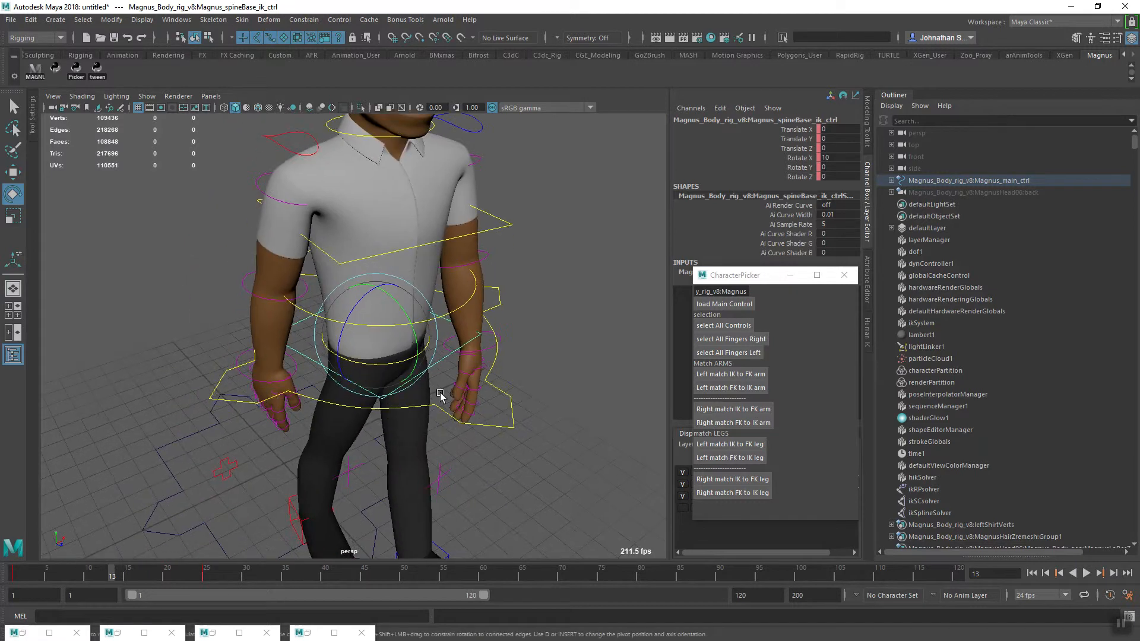
pyautogui.keyDown('alt'); pyautogui.moveTo(440, 397); pyautogui.dragTo(364, 448, button='right'); pyautogui.keyUp('alt')
pyautogui.keyDown('alt'); pyautogui.moveTo(364, 448); pyautogui.dragTo(395, 472); pyautogui.keyUp('alt')
pyautogui.keyDown('alt'); pyautogui.moveTo(394, 472); pyautogui.dragTo(417, 429, button='right'); pyautogui.keyUp('alt')
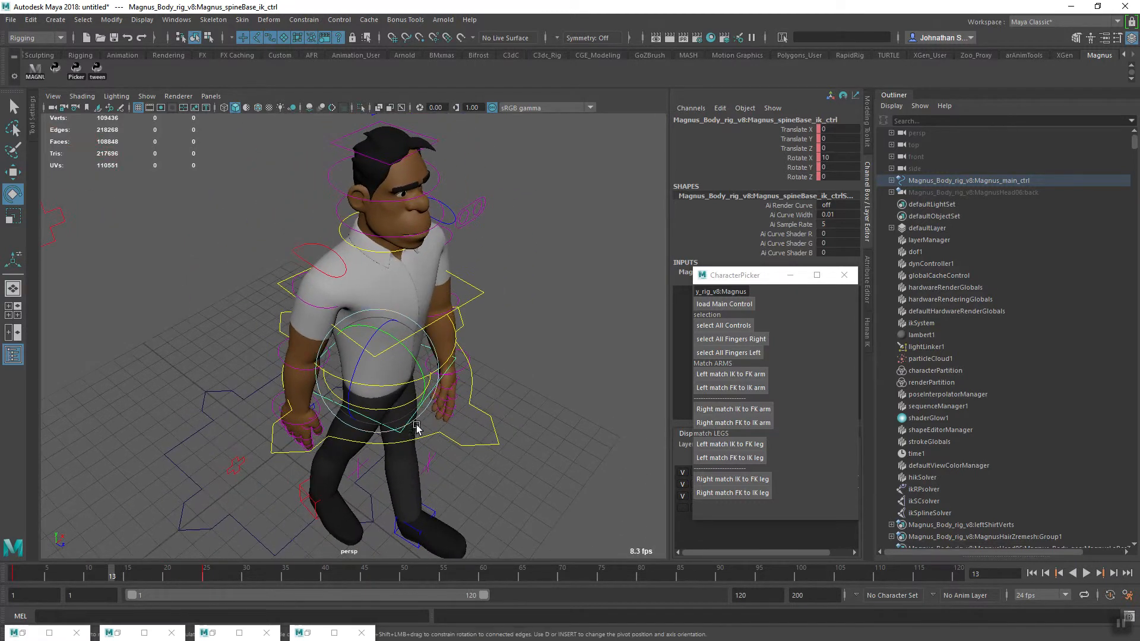
pyautogui.keyDown('alt'); pyautogui.moveTo(421, 409); pyautogui.dragTo(382, 458); pyautogui.keyUp('alt')
pyautogui.keyDown('alt'); pyautogui.moveTo(382, 458); pyautogui.dragTo(390, 416, button='middle'); pyautogui.keyUp('alt')
pyautogui.keyDown('alt'); pyautogui.moveTo(389, 415); pyautogui.dragTo(415, 415, button='right'); pyautogui.keyUp('alt')
pyautogui.keyDown('alt'); pyautogui.moveTo(415, 415); pyautogui.dragTo(427, 394); pyautogui.keyUp('alt')
pyautogui.keyDown('alt'); pyautogui.moveTo(426, 394); pyautogui.dragTo(431, 423, button='middle'); pyautogui.keyUp('alt')
pyautogui.keyDown('alt'); pyautogui.moveTo(432, 423); pyautogui.dragTo(436, 402); pyautogui.keyUp('alt')
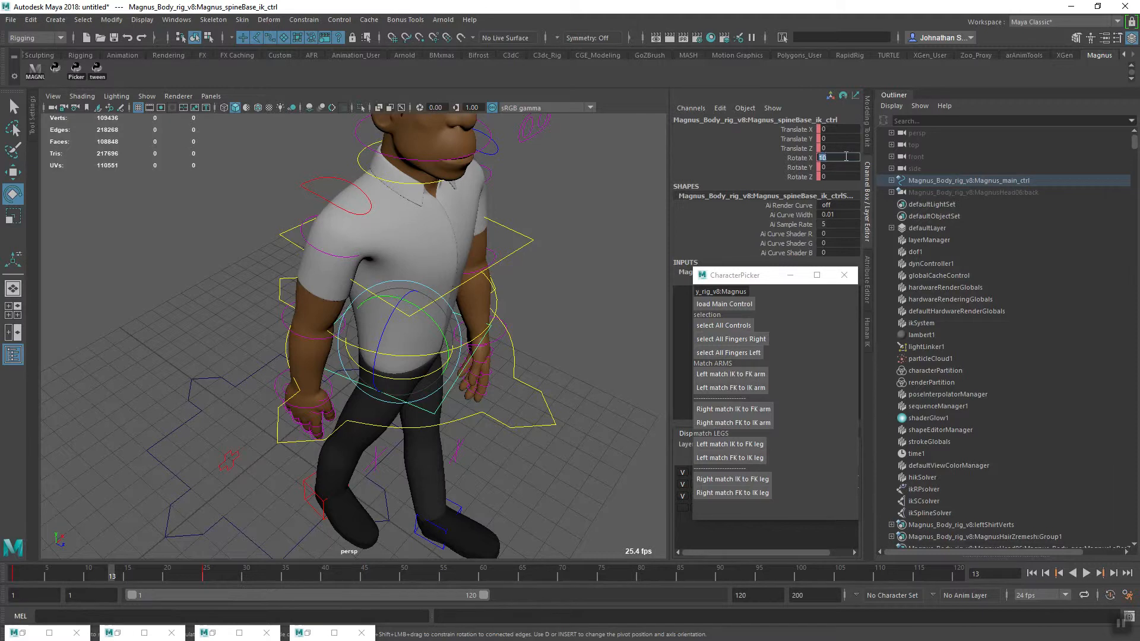
pyautogui.press('Return')
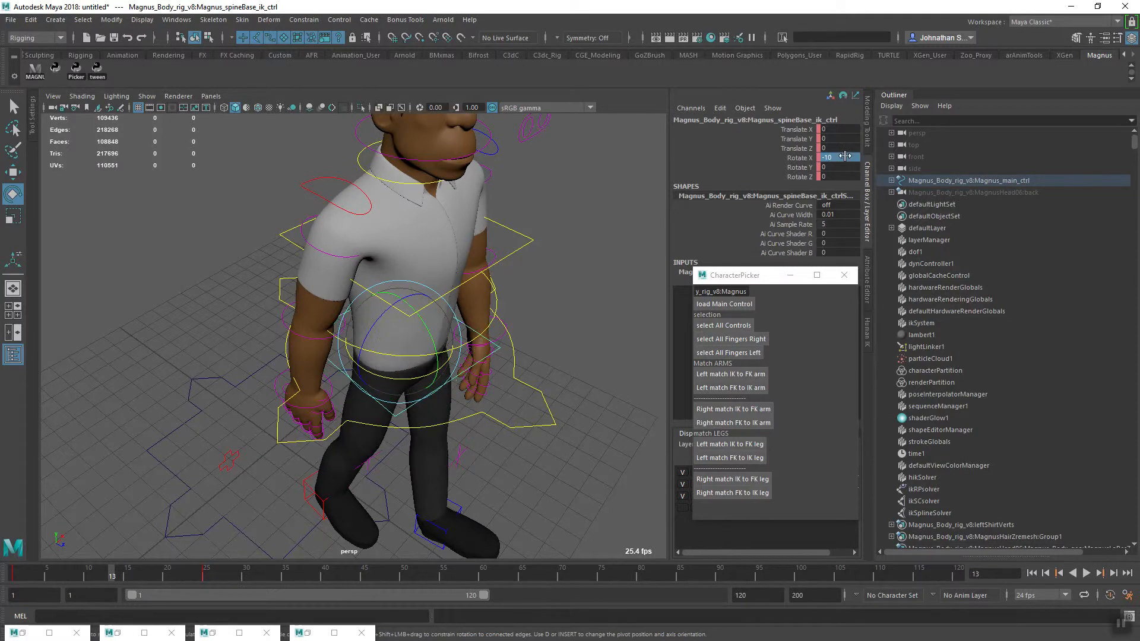
# Key the spine base control at frame 13, and set and key the first FK spine control's Rotate X at 2.354
pyautogui.press('s')
pyautogui.keyDown('alt'); pyautogui.moveTo(455, 357); pyautogui.dragTo(464, 333); pyautogui.keyUp('alt')
pyautogui.click(454, 307)
pyautogui.click(481, 295)
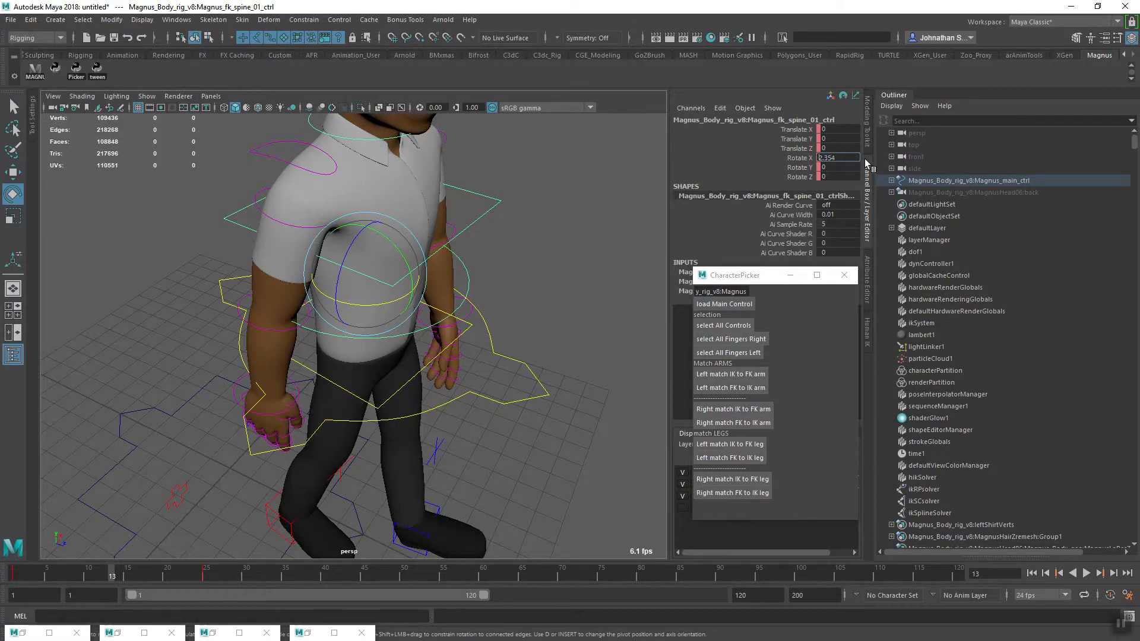
pyautogui.press('s')
# Set the top spine IK control's Rotate X to -4.82 and key it at frame 13, checking the torso's lean
pyautogui.click(410, 149)
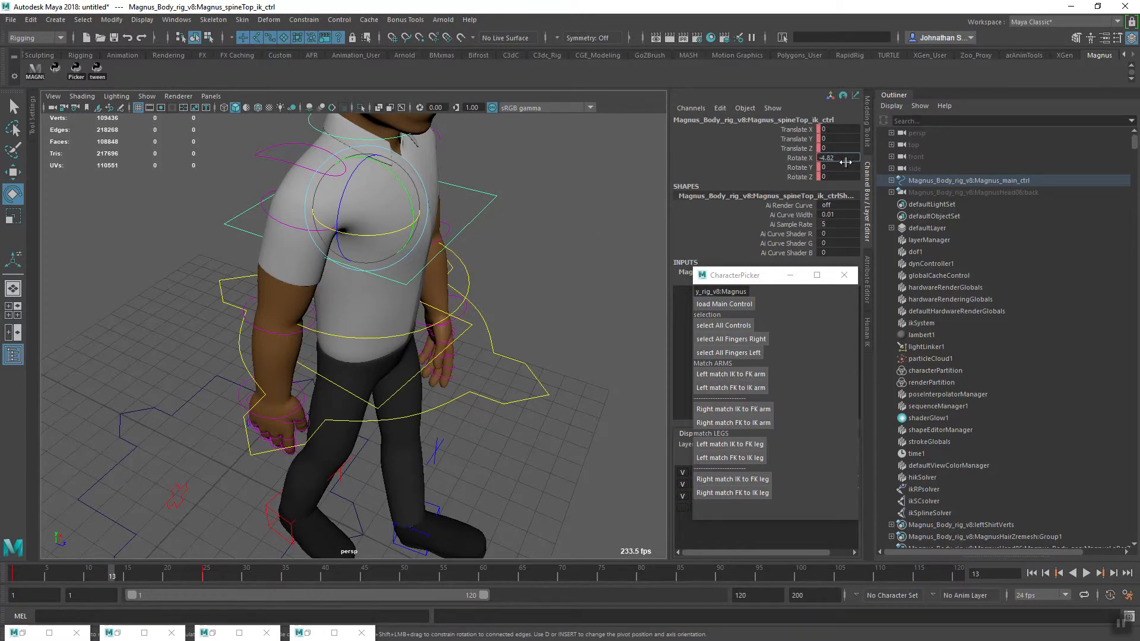
pyautogui.press('Return')
pyautogui.press('s')
pyautogui.keyDown('alt'); pyautogui.moveTo(410, 315); pyautogui.dragTo(366, 352, button='right'); pyautogui.keyUp('alt')
pyautogui.keyDown('alt'); pyautogui.moveTo(366, 352); pyautogui.dragTo(226, 341); pyautogui.keyUp('alt')
pyautogui.keyDown('alt'); pyautogui.moveTo(225, 341); pyautogui.dragTo(342, 331, button='middle'); pyautogui.keyUp('alt')
pyautogui.keyDown('alt'); pyautogui.moveTo(341, 331); pyautogui.dragTo(428, 290); pyautogui.keyUp('alt')
pyautogui.keyDown('alt'); pyautogui.moveTo(428, 291); pyautogui.dragTo(364, 349, button='middle'); pyautogui.keyUp('alt')
pyautogui.click(325, 292)
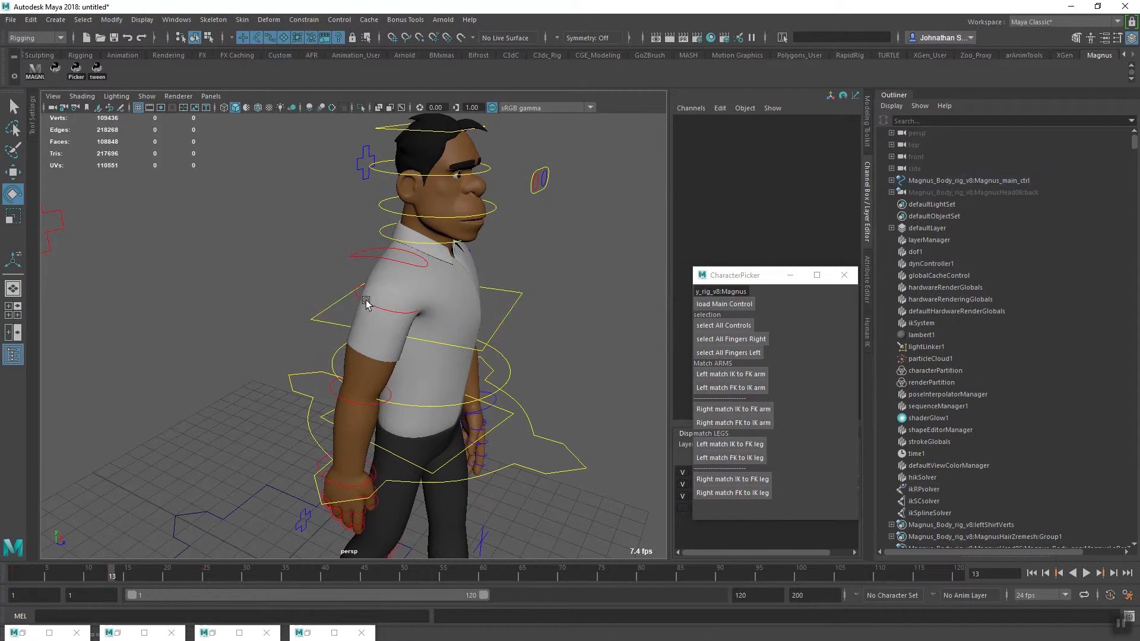
# Swing the right arm forward by setting the right FK shoulder control's Rotate Y to 11.999 at frame 13
pyautogui.click(366, 302)
pyautogui.keyDown('alt'); pyautogui.moveTo(395, 362); pyautogui.dragTo(451, 331); pyautogui.keyUp('alt')
pyautogui.keyDown('alt'); pyautogui.moveTo(451, 331); pyautogui.dragTo(387, 387, button='right'); pyautogui.keyUp('alt')
pyautogui.keyDown('alt'); pyautogui.moveTo(386, 386); pyautogui.dragTo(381, 376); pyautogui.keyUp('alt')
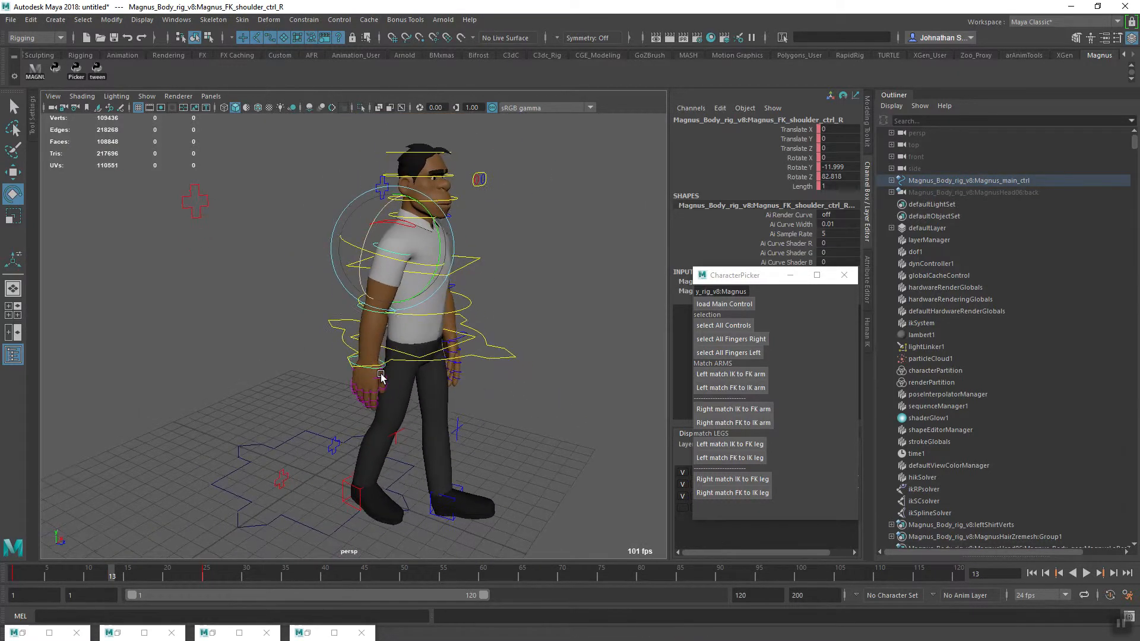
pyautogui.keyDown('alt'); pyautogui.moveTo(381, 375); pyautogui.dragTo(359, 409, button='middle'); pyautogui.keyUp('alt')
pyautogui.keyDown('alt'); pyautogui.moveTo(359, 410); pyautogui.dragTo(467, 352, button='right'); pyautogui.keyUp('alt')
pyautogui.keyDown('alt'); pyautogui.moveTo(467, 352); pyautogui.dragTo(473, 336, button='middle'); pyautogui.keyUp('alt')
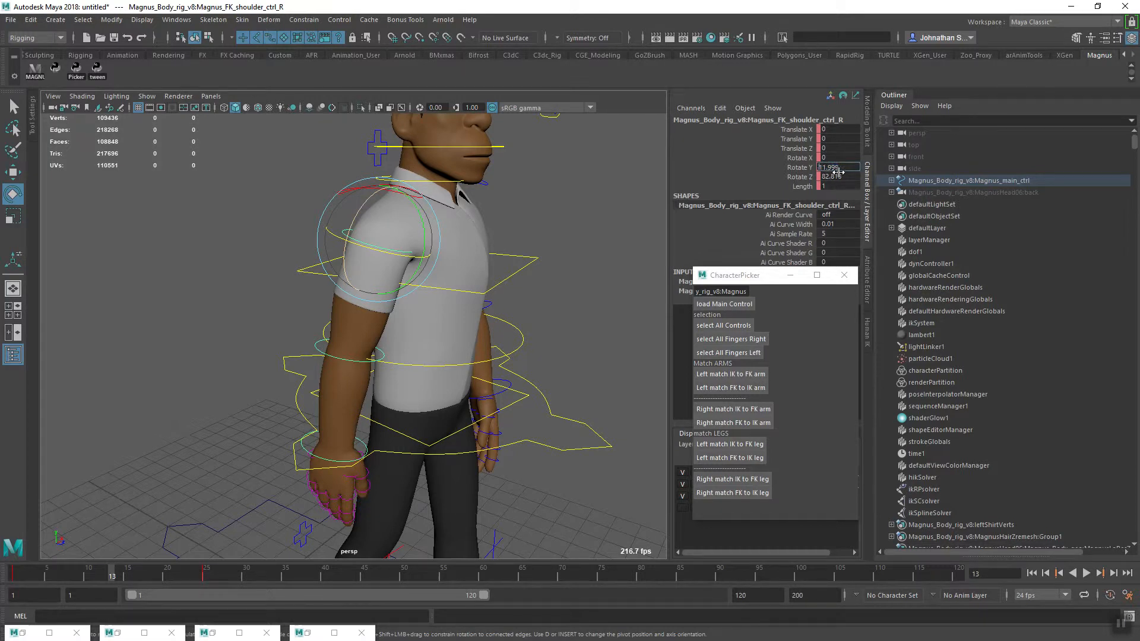
pyautogui.press('Return')
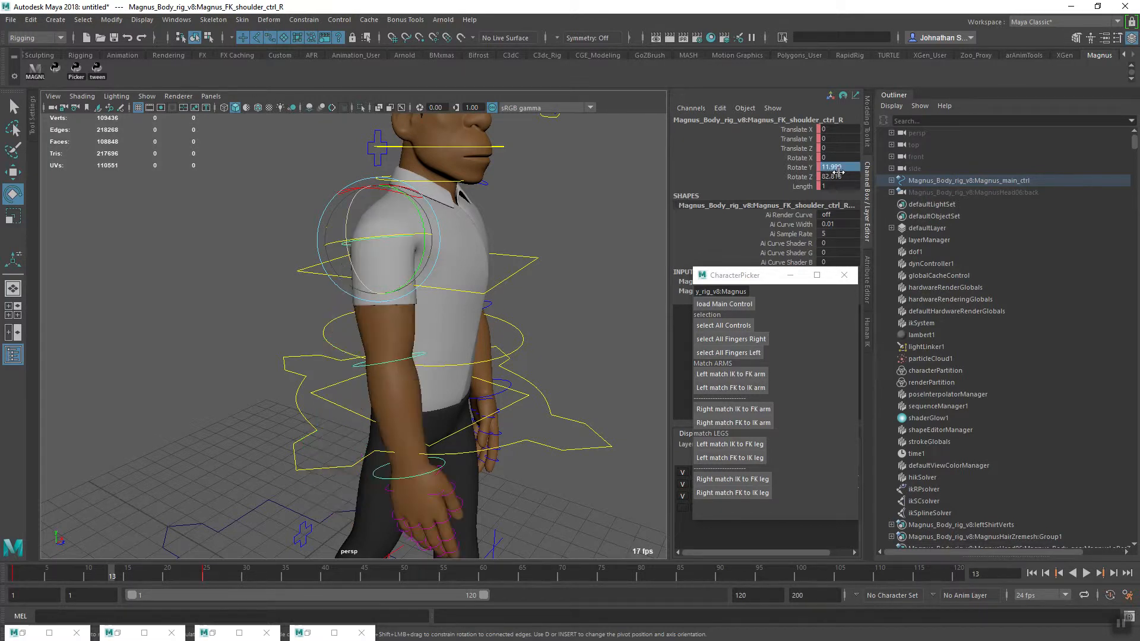
# Rotate the right FK shoulder to about 21.7 on X and bend the right FK elbow to about 9.6 on Y
pyautogui.keyDown('alt'); pyautogui.moveTo(259, 314); pyautogui.dragTo(360, 319); pyautogui.keyUp('alt')
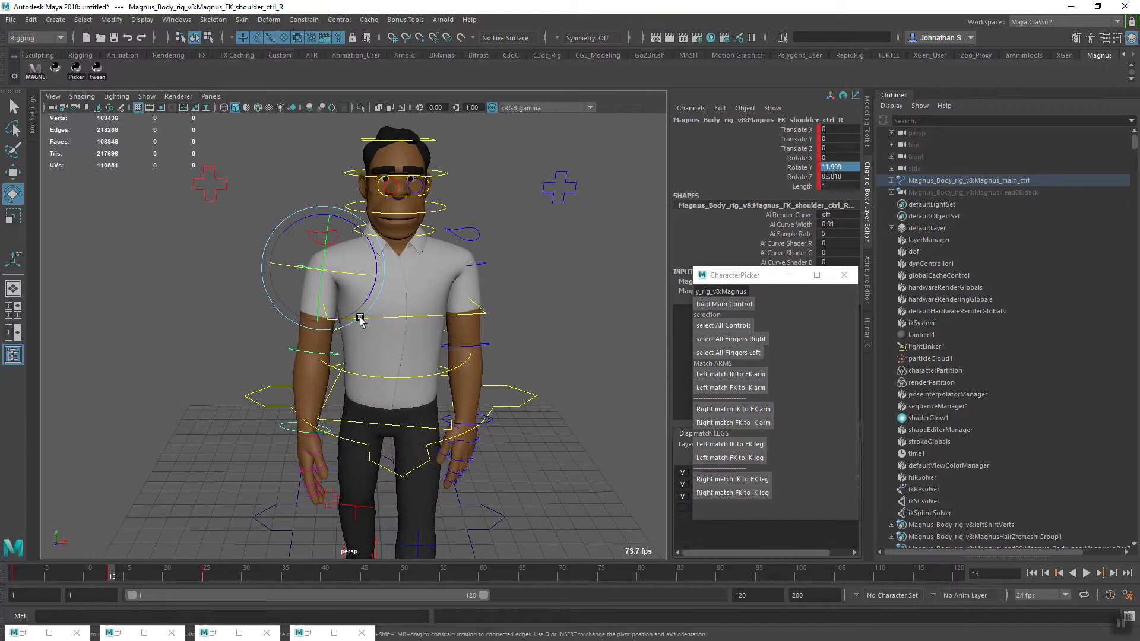
pyautogui.moveTo(345, 274); pyautogui.dragTo(381, 355)
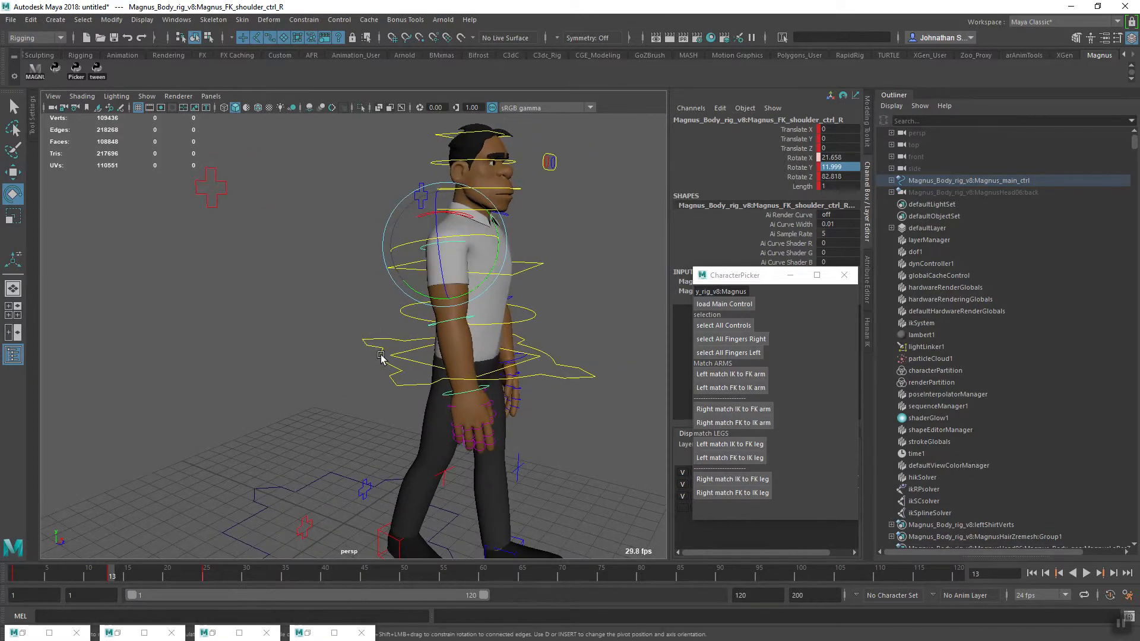
pyautogui.click(440, 325)
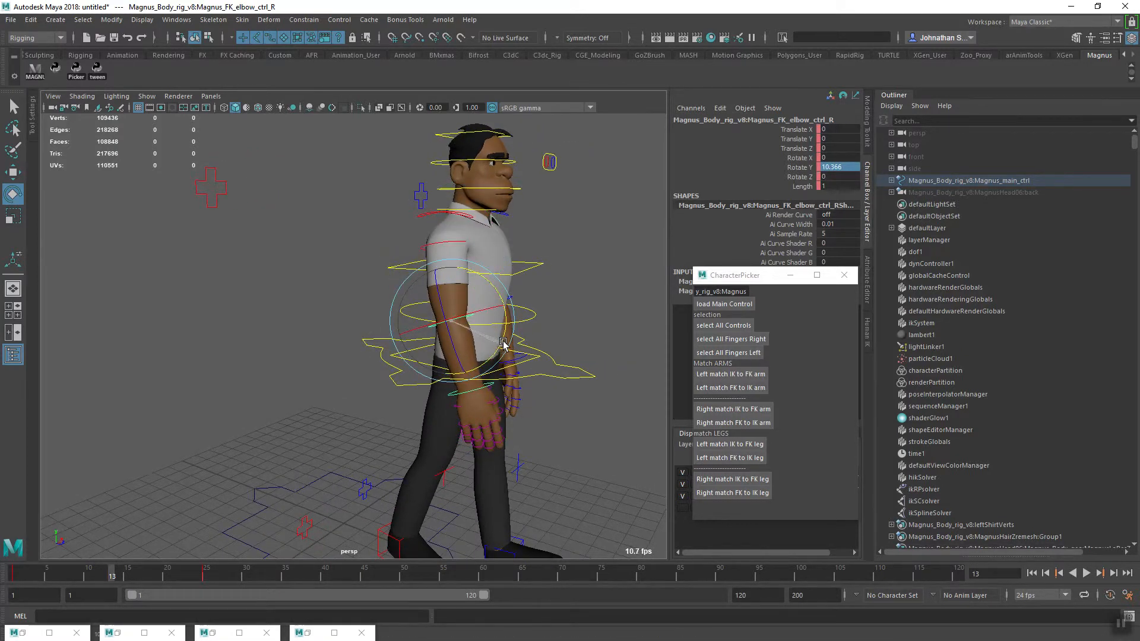
pyautogui.keyDown('alt'); pyautogui.moveTo(444, 385); pyautogui.dragTo(328, 430); pyautogui.keyUp('alt')
pyautogui.keyDown('alt'); pyautogui.moveTo(329, 430); pyautogui.dragTo(357, 412, button='right'); pyautogui.keyUp('alt')
pyautogui.keyDown('alt'); pyautogui.moveTo(374, 342); pyautogui.dragTo(348, 414, button='middle'); pyautogui.keyUp('alt')
pyautogui.keyDown('alt'); pyautogui.moveTo(348, 414); pyautogui.dragTo(289, 408); pyautogui.keyUp('alt')
pyautogui.keyDown('alt'); pyautogui.moveTo(288, 408); pyautogui.dragTo(324, 400, button='middle'); pyautogui.keyUp('alt')
pyautogui.keyDown('alt'); pyautogui.moveTo(324, 400); pyautogui.dragTo(412, 417, button='right'); pyautogui.keyUp('alt')
pyautogui.keyDown('alt'); pyautogui.moveTo(413, 417); pyautogui.dragTo(501, 269); pyautogui.keyUp('alt')
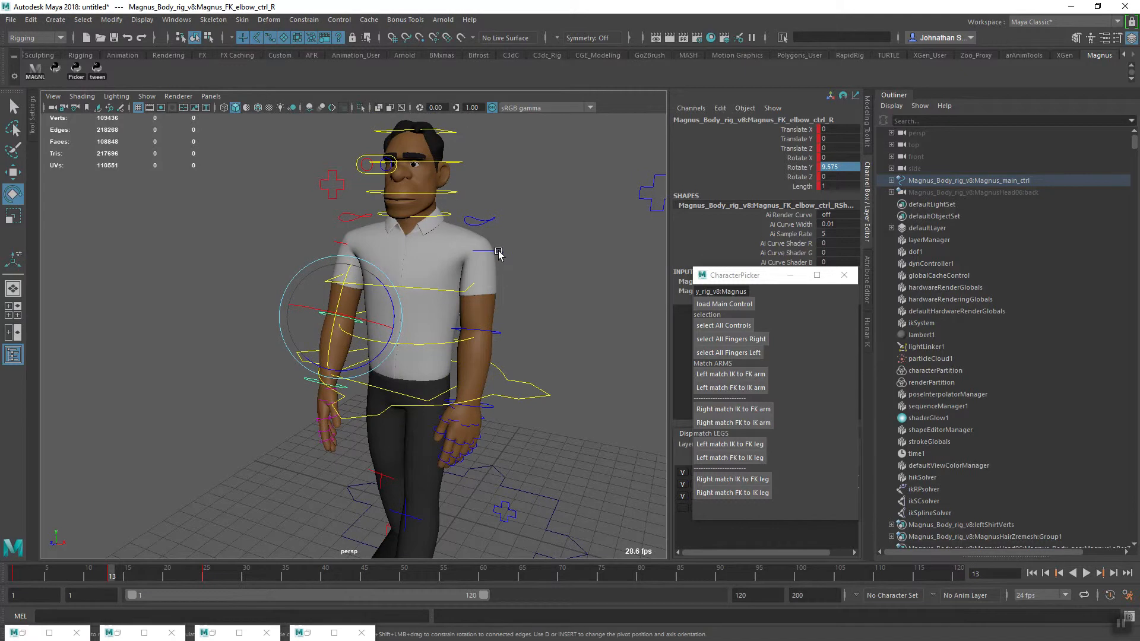
# Swing the left arm backward by changing the left FK shoulder control's Rotate Y at frame 13
pyautogui.click(498, 254)
pyautogui.keyDown('alt'); pyautogui.moveTo(469, 333); pyautogui.dragTo(293, 394); pyautogui.keyUp('alt')
pyautogui.keyDown('alt'); pyautogui.moveTo(293, 394); pyautogui.dragTo(414, 424, button='right'); pyautogui.keyUp('alt')
pyautogui.keyDown('alt'); pyautogui.moveTo(413, 424); pyautogui.dragTo(434, 408, button='middle'); pyautogui.keyUp('alt')
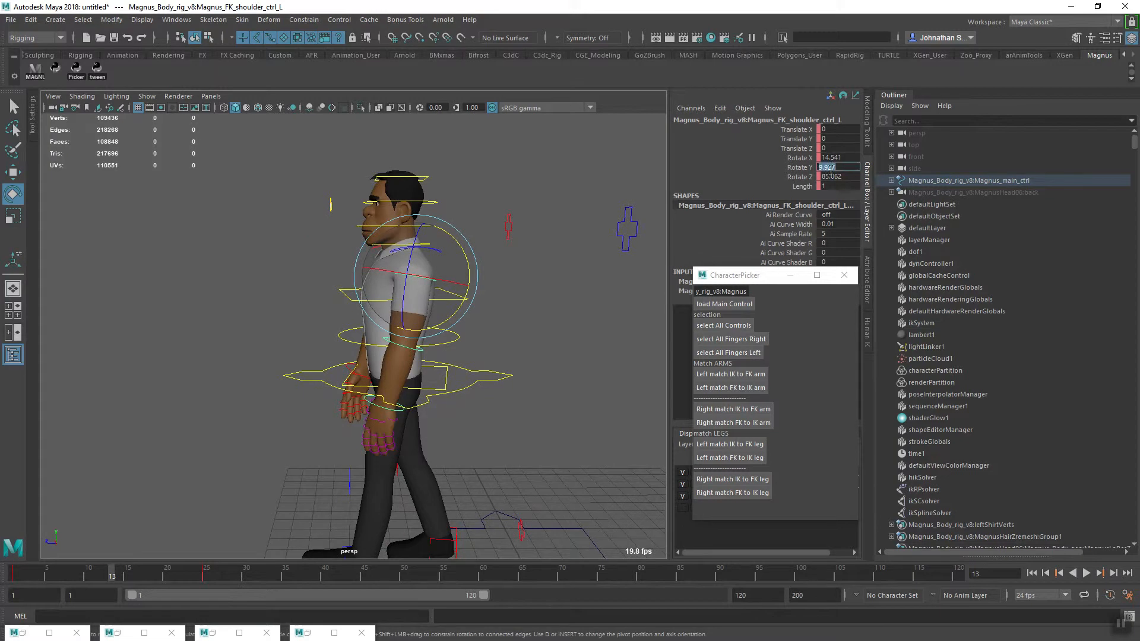
pyautogui.moveTo(456, 321); pyautogui.dragTo(467, 306)
pyautogui.moveTo(443, 383)
pyautogui.keyDown('alt'); pyautogui.mouseDown()
pyautogui.moveTo(522, 396)
pyautogui.moveTo(444, 389)
pyautogui.mouseUp(); pyautogui.keyUp('alt')
pyautogui.moveTo(445, 319); pyautogui.dragTo(407, 413)
pyautogui.keyDown('alt'); pyautogui.moveTo(408, 412); pyautogui.dragTo(519, 434, button='right'); pyautogui.keyUp('alt')
# Bend the left FK elbow control to about 7.5 on Rotate Y
pyautogui.click(453, 293)
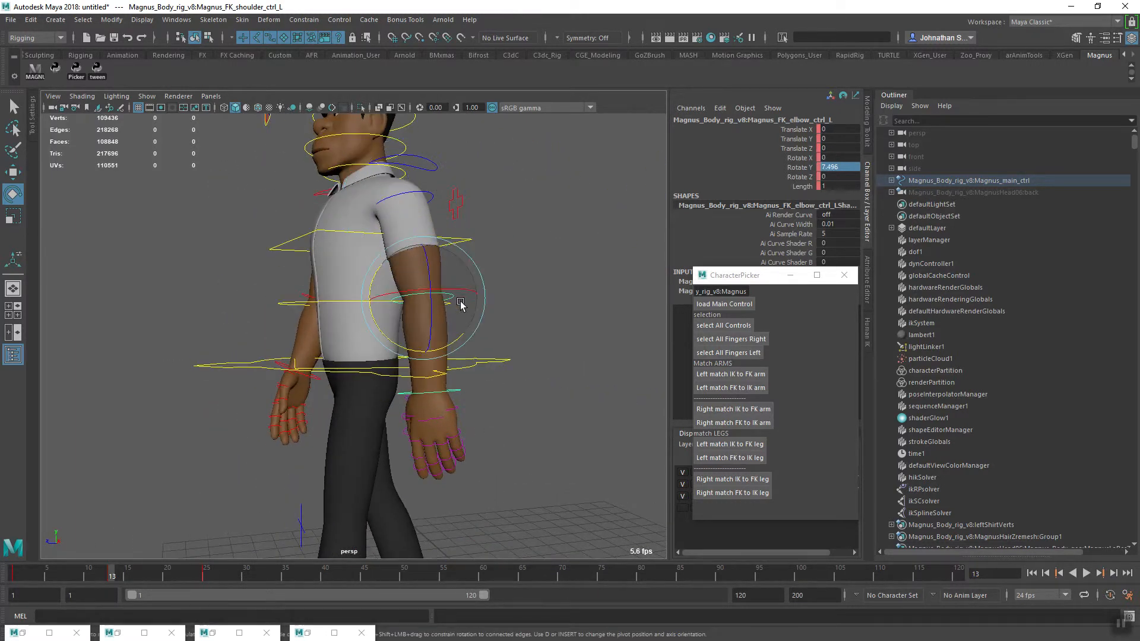
pyautogui.moveTo(458, 344); pyautogui.dragTo(457, 354)
pyautogui.click(532, 353)
# From the front, adjust the right FK shoulder's Rotate X to about 26 and the right FK elbow's Rotate Y to about 12.1
pyautogui.keyDown('alt'); pyautogui.moveTo(532, 352); pyautogui.dragTo(384, 415); pyautogui.keyUp('alt')
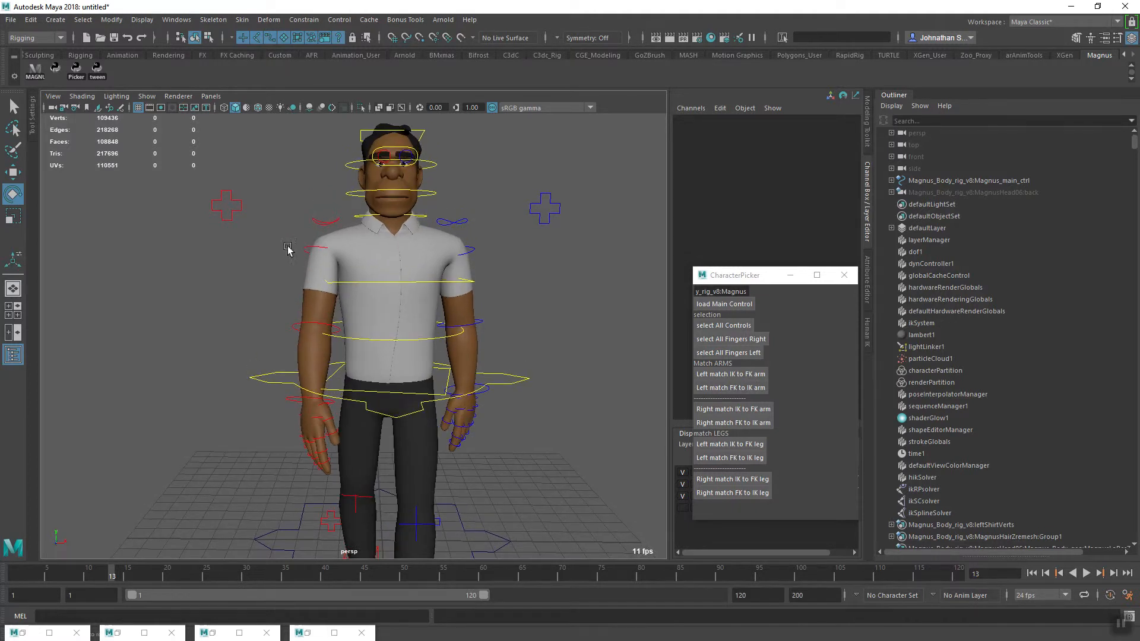
pyautogui.click(311, 250)
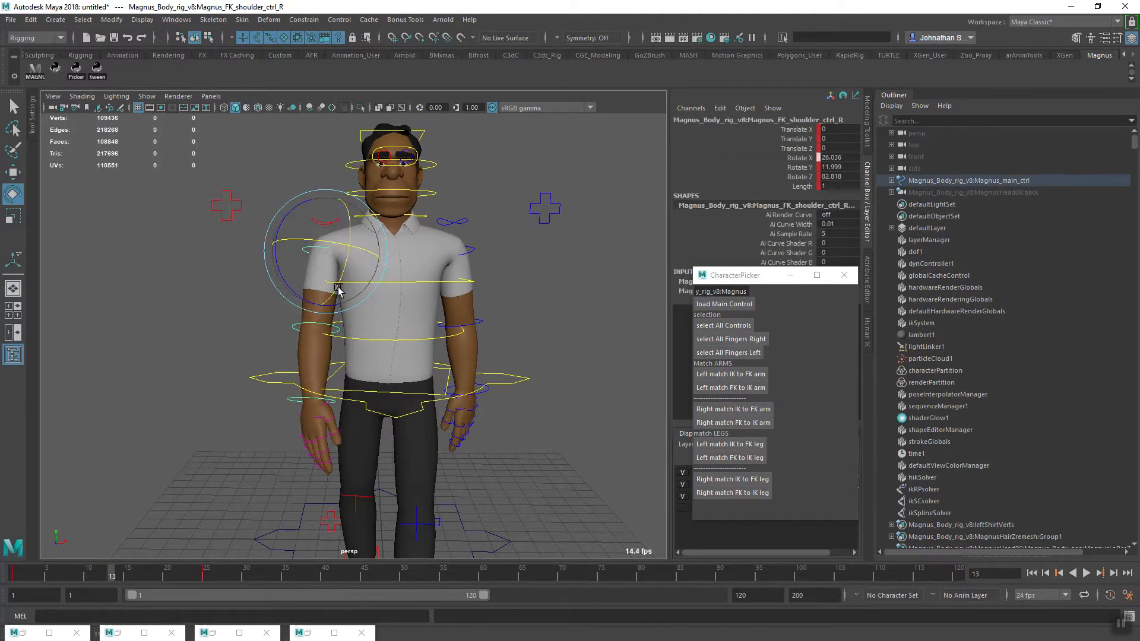
pyautogui.click(297, 324)
pyautogui.moveTo(333, 349); pyautogui.dragTo(332, 347)
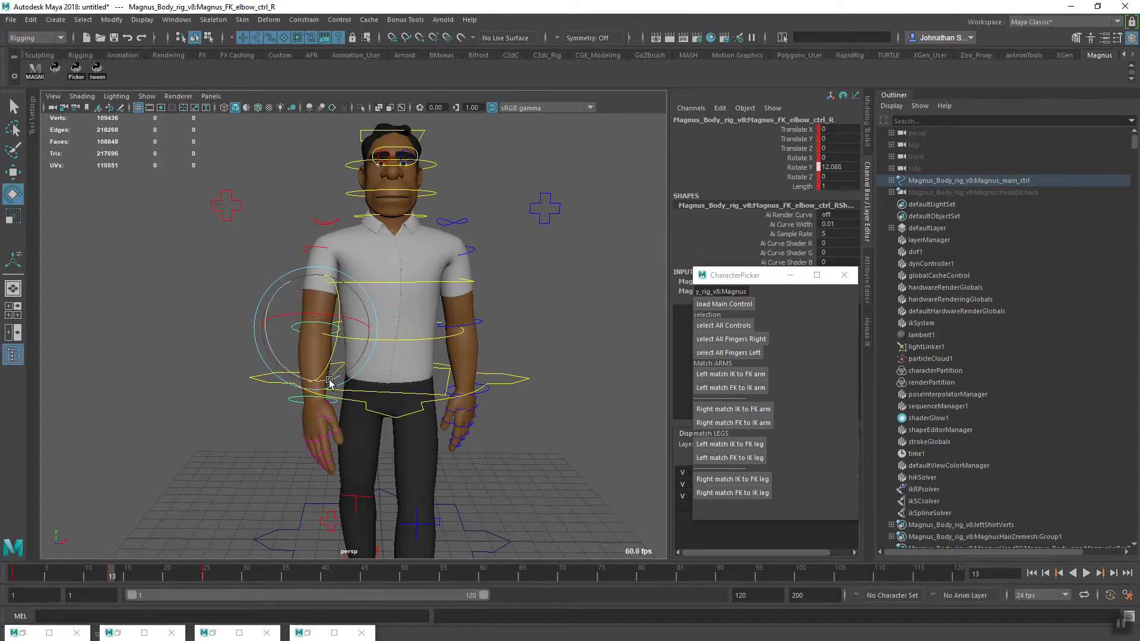
# Select all of the character's controls and key the complete pose at frame 13
pyautogui.keyDown('alt'); pyautogui.moveTo(414, 414); pyautogui.dragTo(331, 429); pyautogui.keyUp('alt')
pyautogui.click(736, 326)
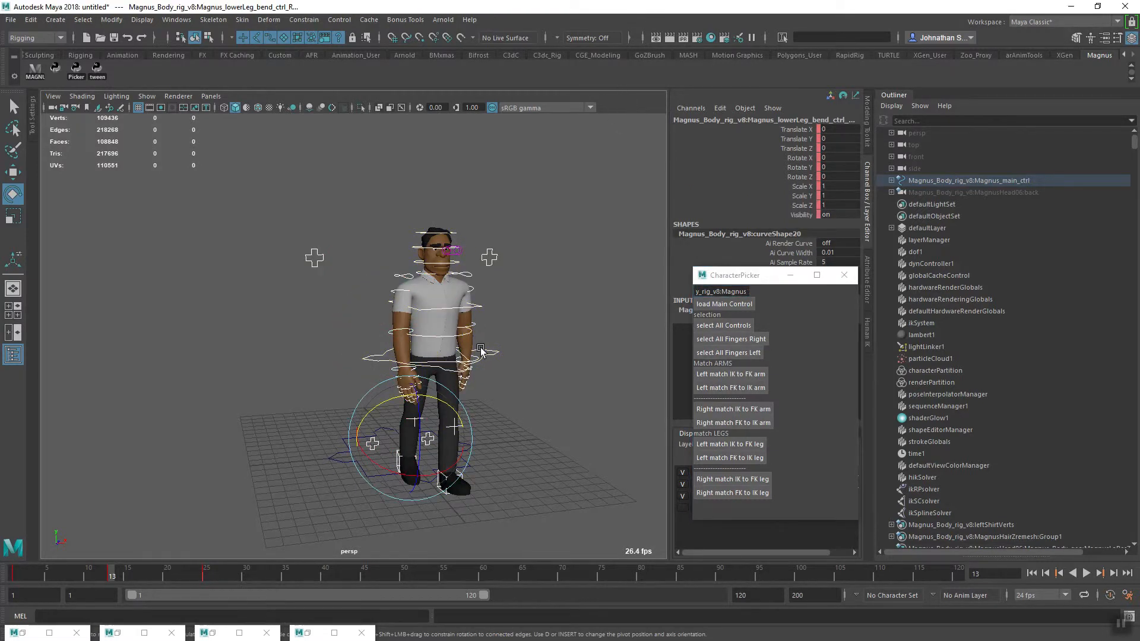
pyautogui.keyDown('alt'); pyautogui.moveTo(415, 410); pyautogui.dragTo(369, 444); pyautogui.keyUp('alt')
pyautogui.keyDown('alt'); pyautogui.moveTo(367, 443); pyautogui.dragTo(448, 474, button='right'); pyautogui.keyUp('alt')
pyautogui.keyDown('alt'); pyautogui.moveTo(447, 473); pyautogui.dragTo(442, 509, button='middle'); pyautogui.keyUp('alt')
pyautogui.moveTo(395, 510)
pyautogui.keyDown('alt'); pyautogui.mouseDown()
pyautogui.moveTo(439, 512)
pyautogui.moveTo(377, 505)
pyautogui.mouseUp(); pyautogui.keyUp('alt')
pyautogui.keyDown('alt'); pyautogui.moveTo(378, 505); pyautogui.dragTo(322, 462, button='right'); pyautogui.keyUp('alt')
pyautogui.keyDown('alt'); pyautogui.moveTo(322, 462); pyautogui.dragTo(285, 446, button='middle'); pyautogui.keyUp('alt')
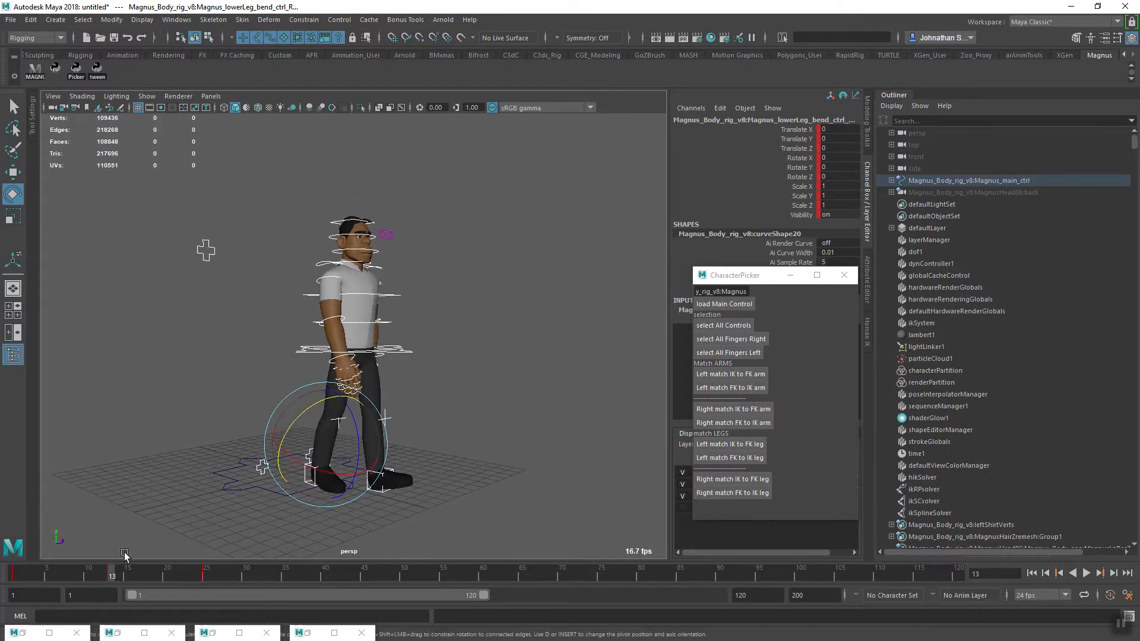
# Play the walk from frame 1 and watch the steps between the three keyed poses
pyautogui.hotkey('alt', 'v')
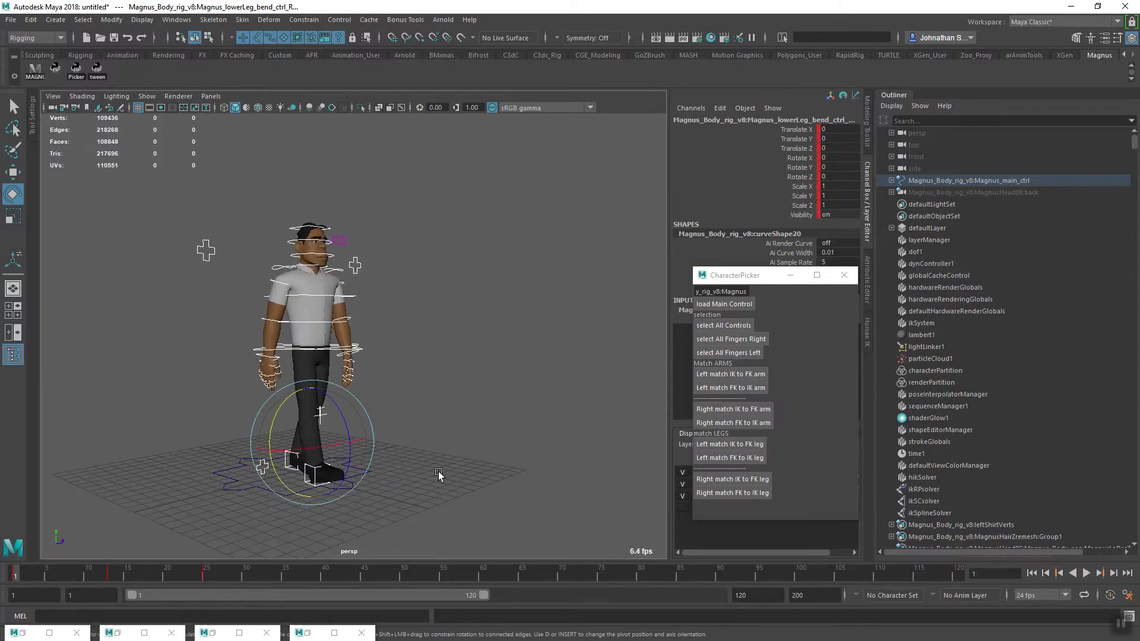
pyautogui.keyDown('alt'); pyautogui.moveTo(367, 480); pyautogui.dragTo(358, 469, button='right'); pyautogui.keyUp('alt')
pyautogui.keyDown('alt'); pyautogui.moveTo(434, 473); pyautogui.dragTo(384, 451, button='middle'); pyautogui.keyUp('alt')
pyautogui.keyDown('alt'); pyautogui.moveTo(342, 493); pyautogui.dragTo(335, 495); pyautogui.keyUp('alt')
pyautogui.keyDown('alt'); pyautogui.moveTo(335, 495); pyautogui.dragTo(326, 476, button='middle'); pyautogui.keyUp('alt')
pyautogui.click(1087, 573)
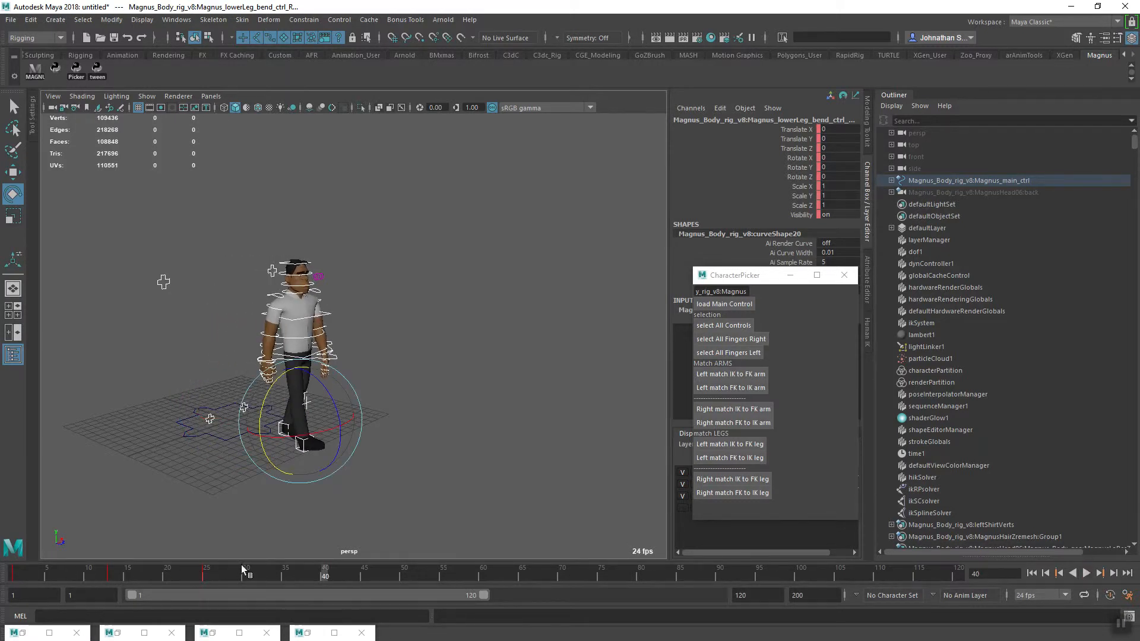
pyautogui.click(147, 574)
pyautogui.moveTo(146, 573); pyautogui.dragTo(15, 589)
pyautogui.click(1087, 573)
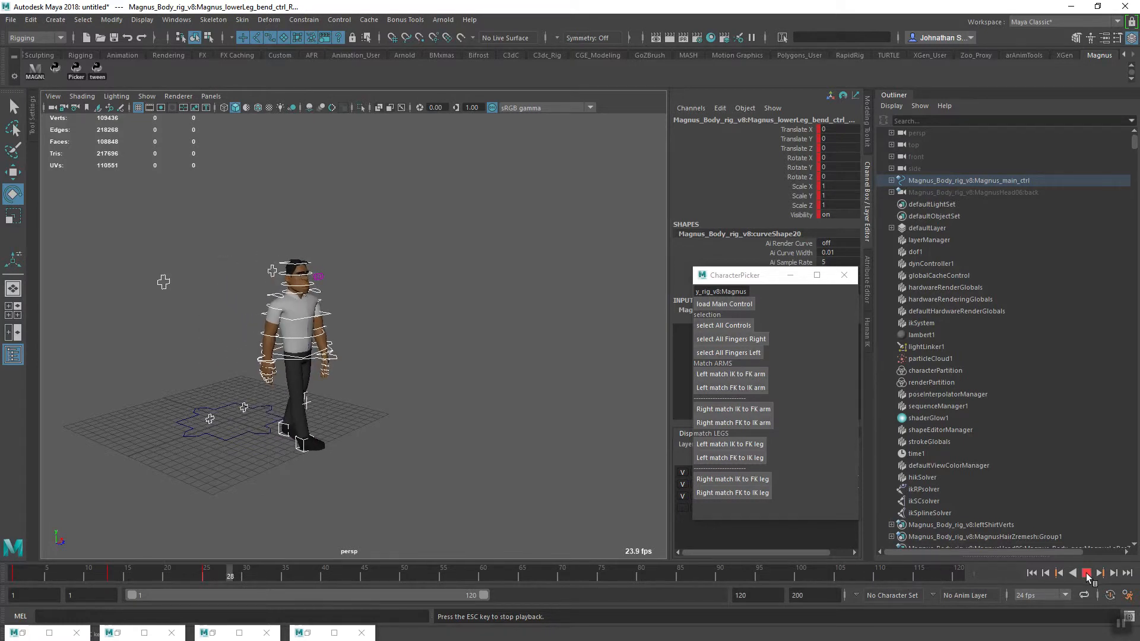
pyautogui.click(1087, 575)
# Go to frame 25, open the Graph Editor and select every key on all the controls' curves
pyautogui.moveTo(224, 574)
pyautogui.mouseDown()
pyautogui.moveTo(9, 577)
pyautogui.moveTo(238, 577)
pyautogui.moveTo(207, 578)
pyautogui.mouseUp()
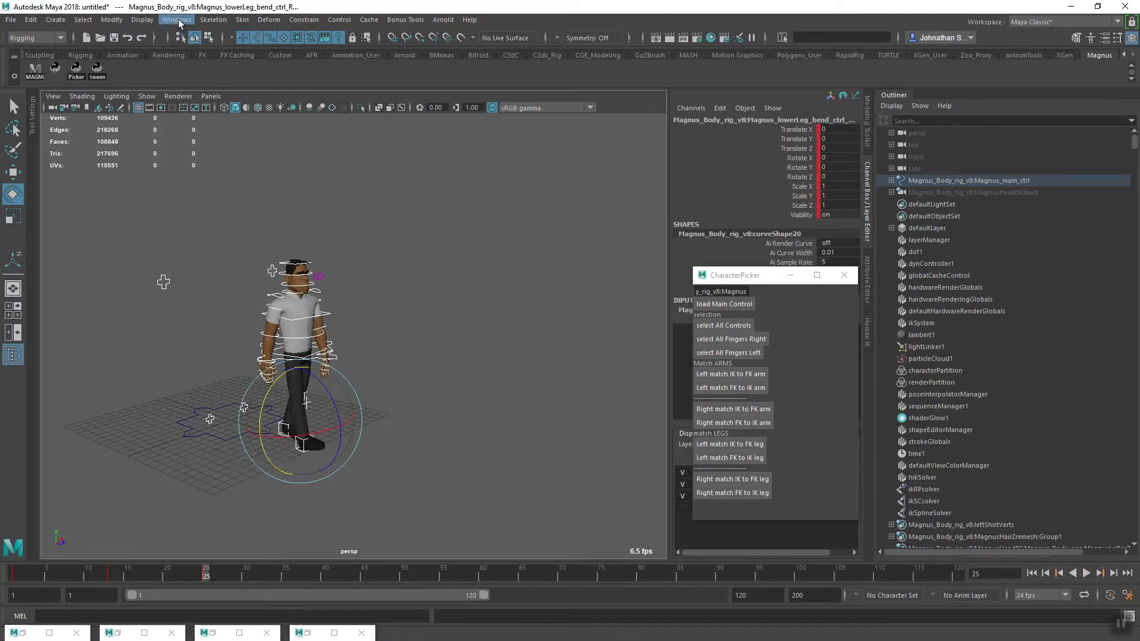
pyautogui.click(178, 20)
pyautogui.moveTo(241, 85)
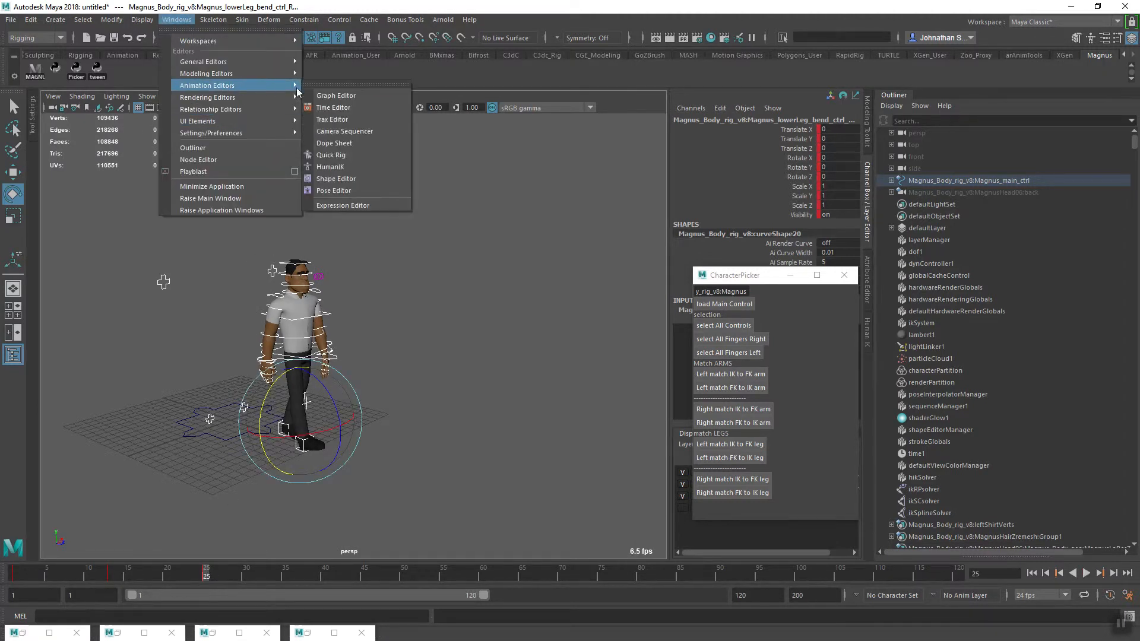
pyautogui.click(340, 97)
pyautogui.keyDown('alt'); pyautogui.moveTo(875, 331); pyautogui.dragTo(839, 332, button='right'); pyautogui.keyUp('alt')
pyautogui.keyDown('alt'); pyautogui.moveTo(807, 328); pyautogui.dragTo(781, 338, button='middle'); pyautogui.keyUp('alt')
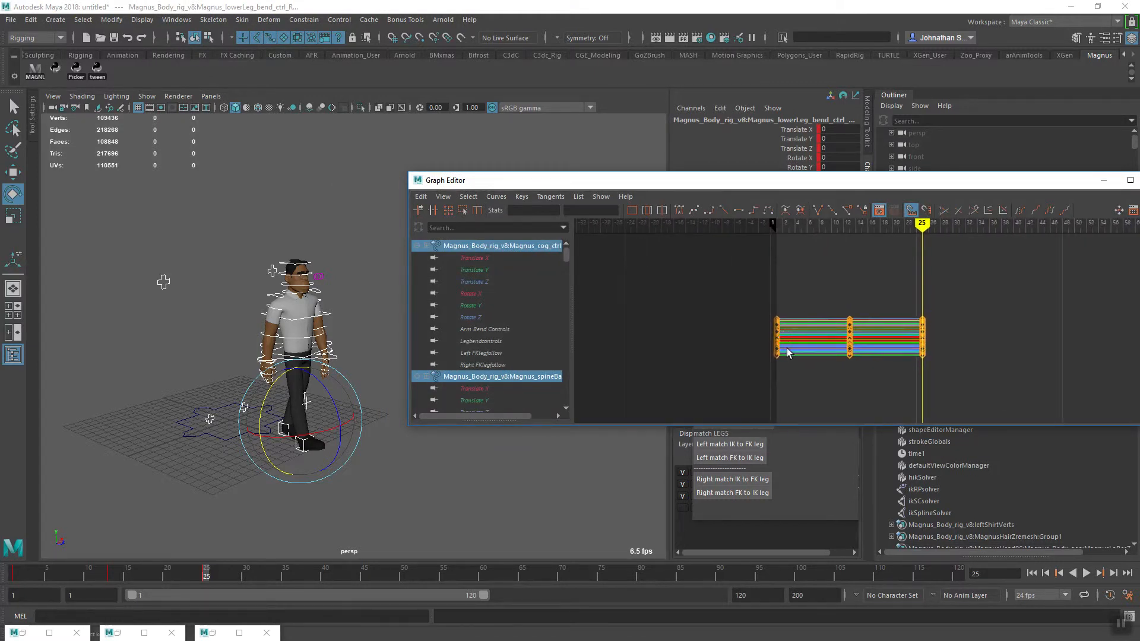
pyautogui.press('f')
pyautogui.keyDown('alt'); pyautogui.moveTo(925, 332); pyautogui.dragTo(853, 321, button='right'); pyautogui.keyUp('alt')
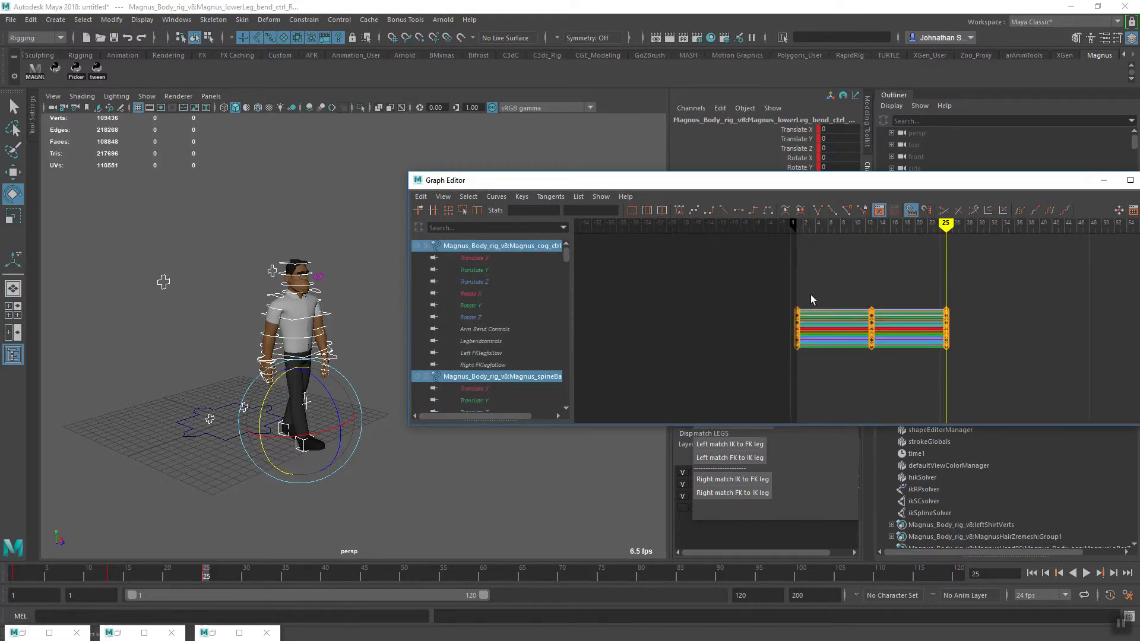
pyautogui.moveTo(914, 377); pyautogui.dragTo(928, 380)
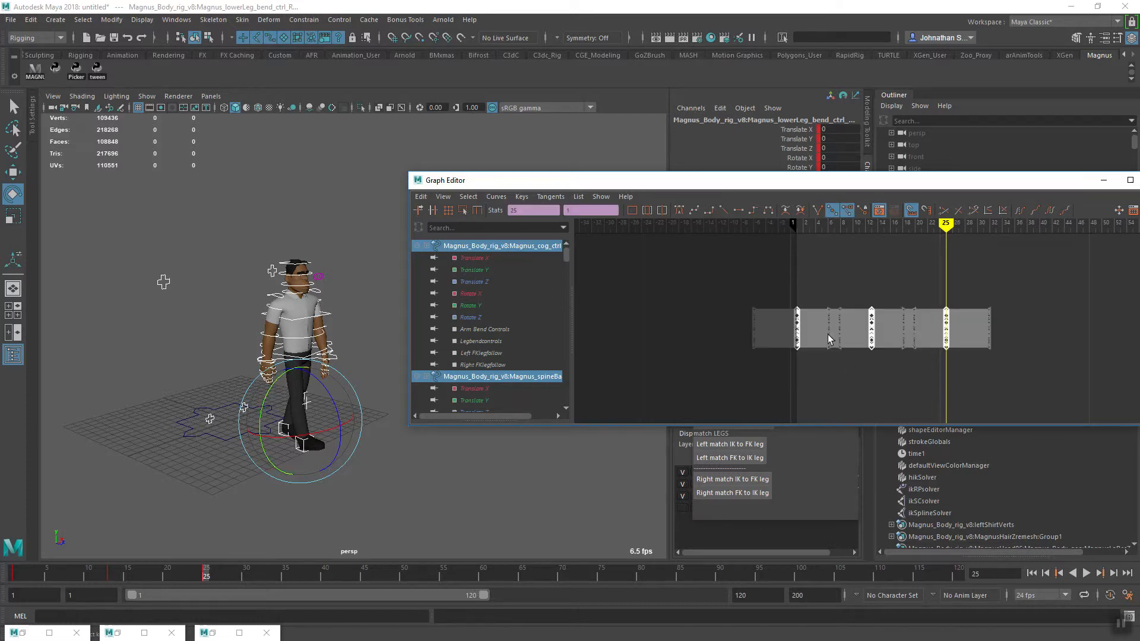
pyautogui.keyDown('alt'); pyautogui.moveTo(801, 357); pyautogui.dragTo(780, 353, button='middle'); pyautogui.keyUp('alt')
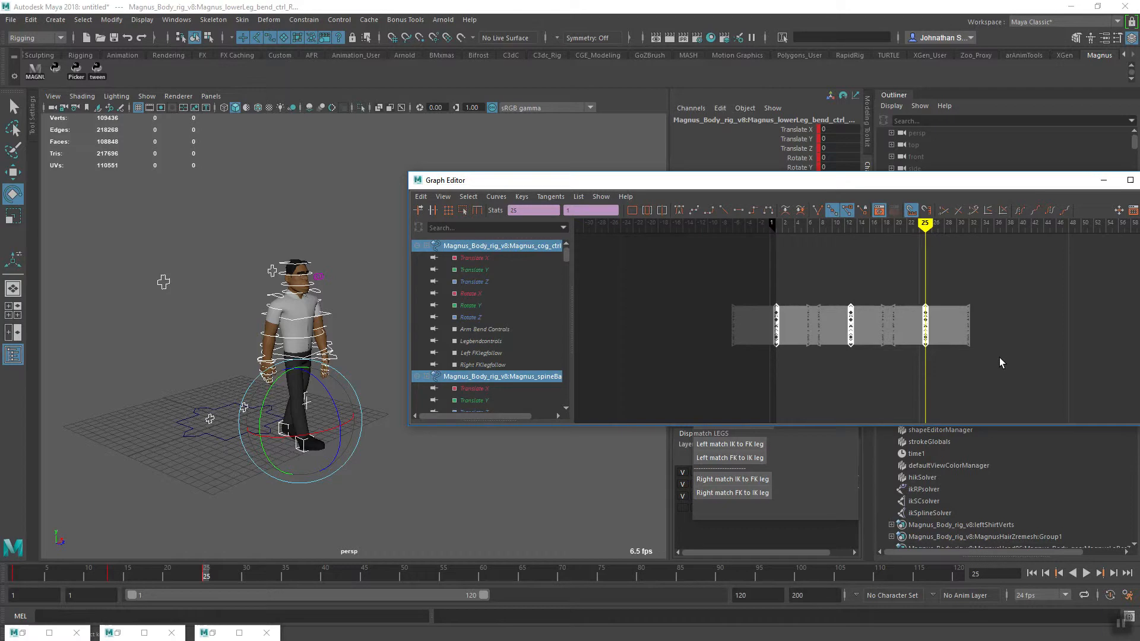
# Set the selected curves' post infinity to Cycle
pyautogui.click(499, 198)
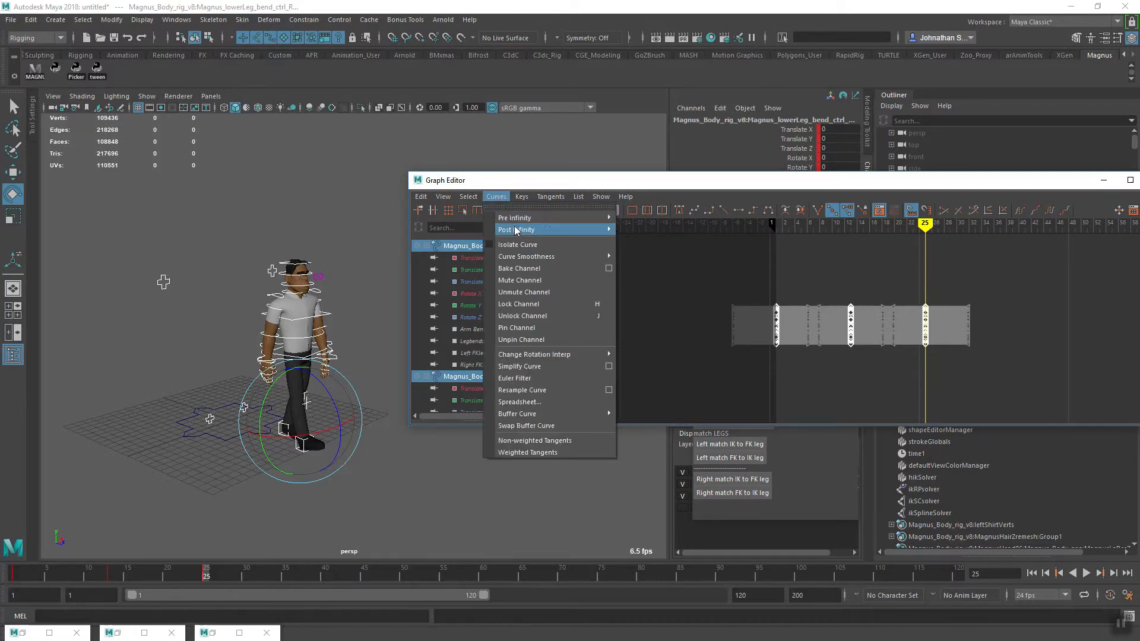
pyautogui.moveTo(550, 230)
pyautogui.click(639, 240)
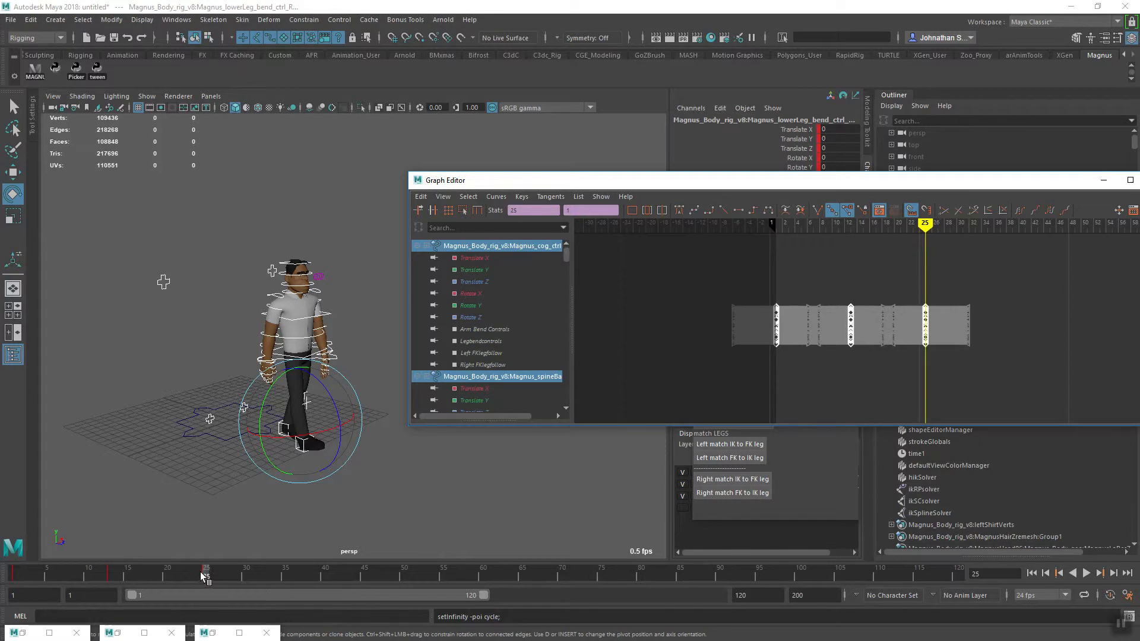
# Play the animation from frame 1 to check how the cycled walk repeats
pyautogui.moveTo(196, 576); pyautogui.dragTo(14, 576)
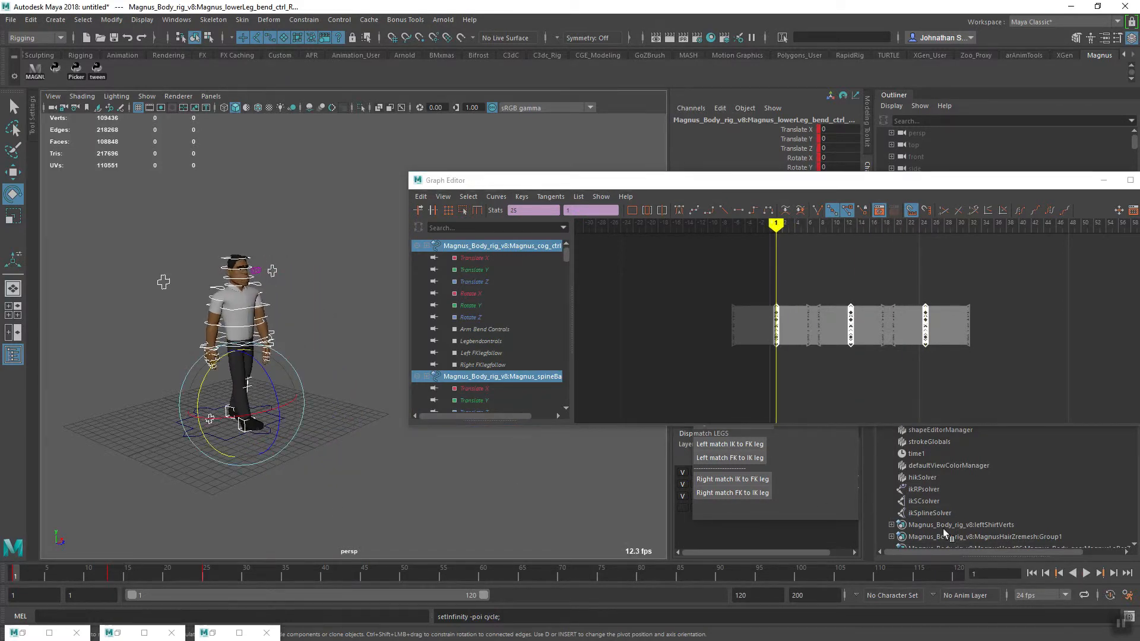
pyautogui.click(1086, 573)
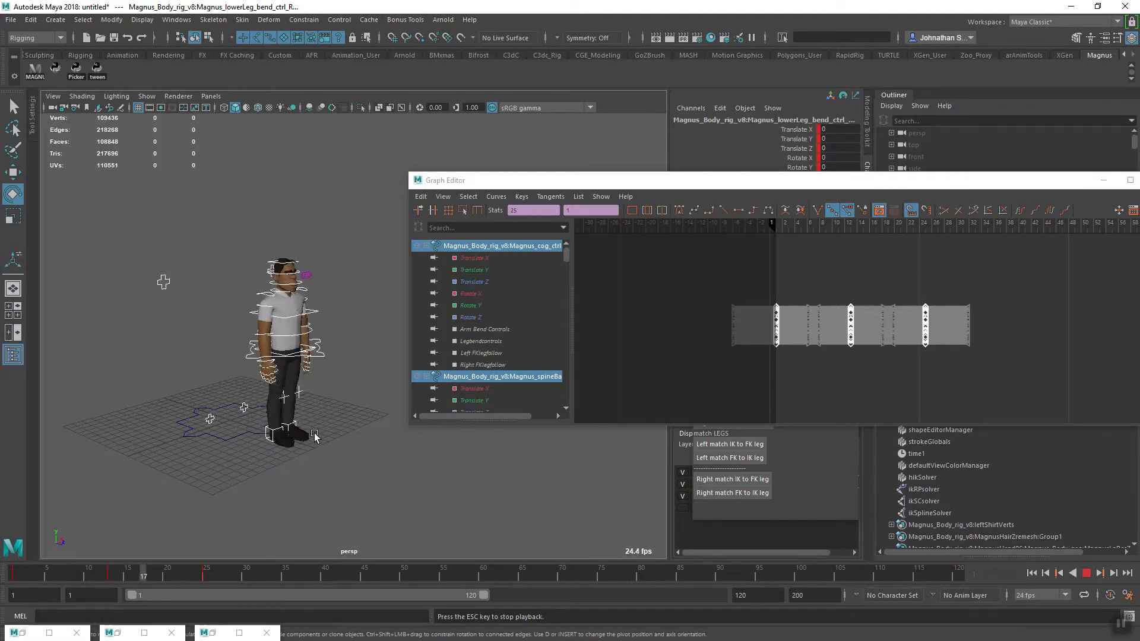
pyautogui.click(1088, 574)
# Return to frame 25 and select both foot controls together with the centre-of-gravity control
pyautogui.moveTo(195, 572)
pyautogui.mouseDown()
pyautogui.moveTo(152, 573)
pyautogui.moveTo(205, 573)
pyautogui.mouseUp()
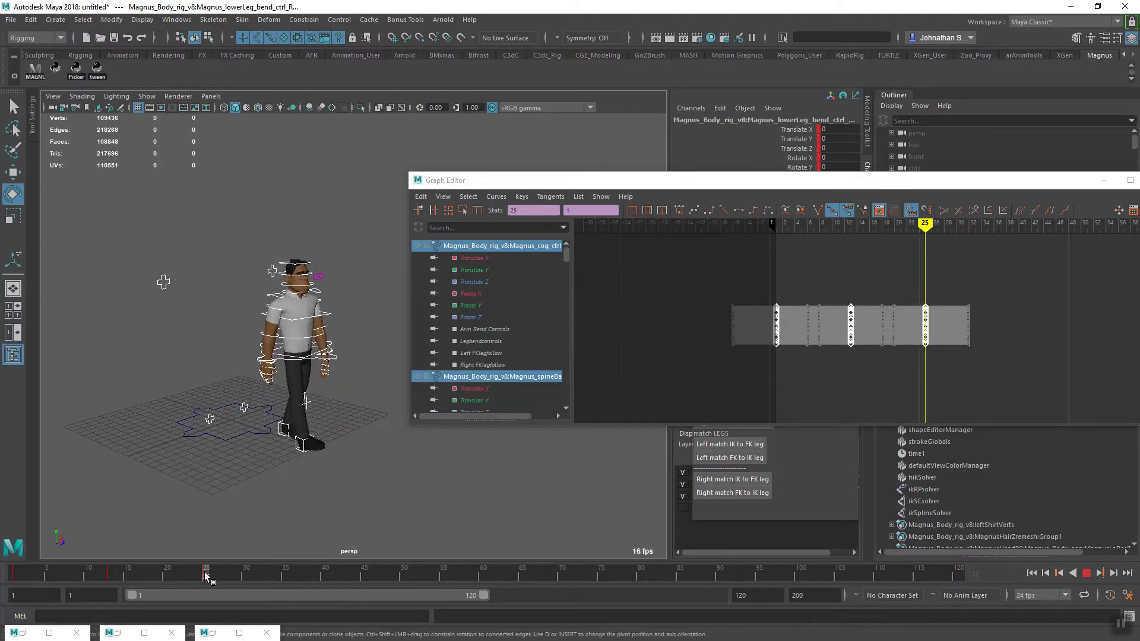
pyautogui.keyDown('alt'); pyautogui.moveTo(236, 418); pyautogui.dragTo(217, 426); pyautogui.keyUp('alt')
pyautogui.keyDown('alt'); pyautogui.moveTo(216, 427); pyautogui.dragTo(323, 465, button='right'); pyautogui.keyUp('alt')
pyautogui.keyDown('alt'); pyautogui.moveTo(323, 466); pyautogui.dragTo(231, 488); pyautogui.keyUp('alt')
pyautogui.click(278, 494)
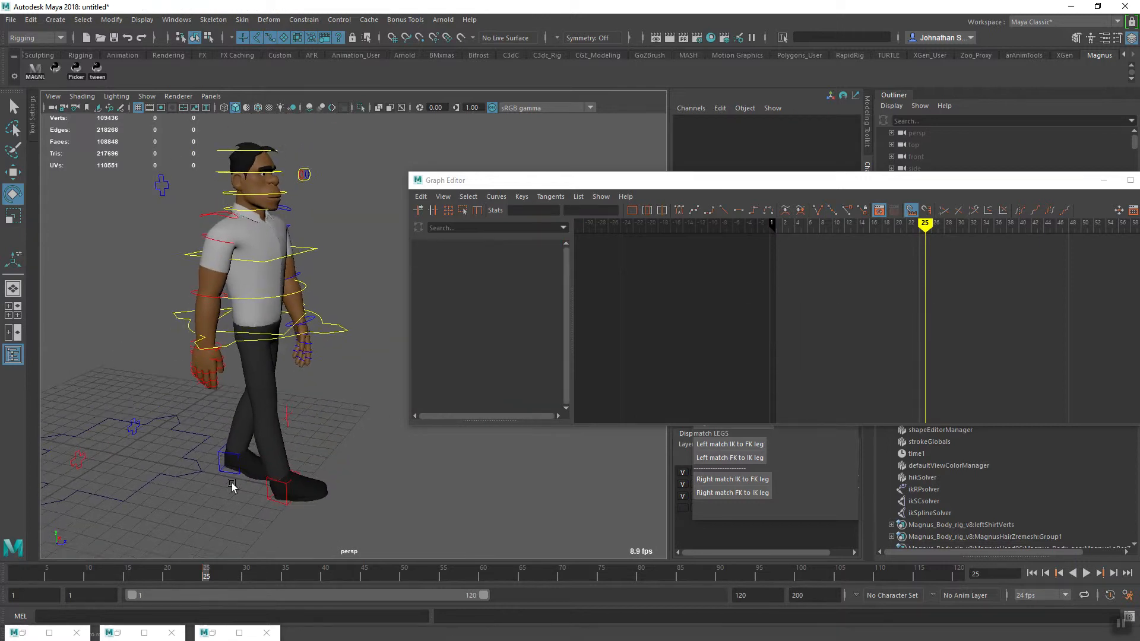
pyautogui.keyDown('alt'); pyautogui.moveTo(232, 489); pyautogui.dragTo(293, 527, button='right'); pyautogui.keyUp('alt')
pyautogui.keyDown('alt'); pyautogui.moveTo(294, 527); pyautogui.dragTo(299, 529); pyautogui.keyUp('alt')
pyautogui.click(321, 490)
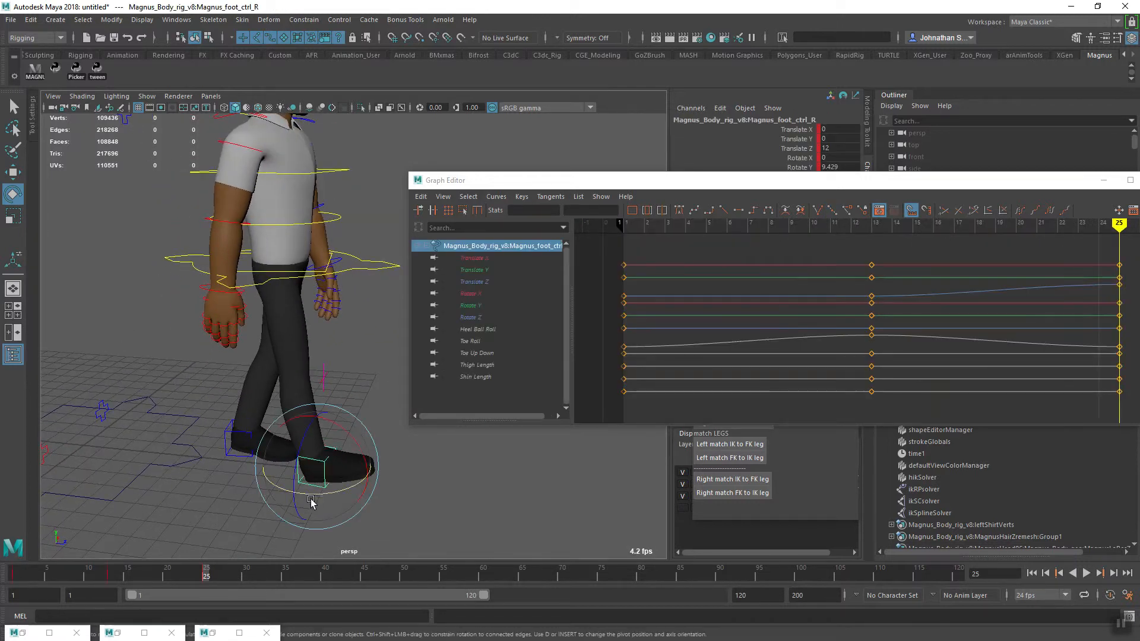
pyautogui.keyDown('shift'); pyautogui.click(226, 432); pyautogui.keyUp('shift')
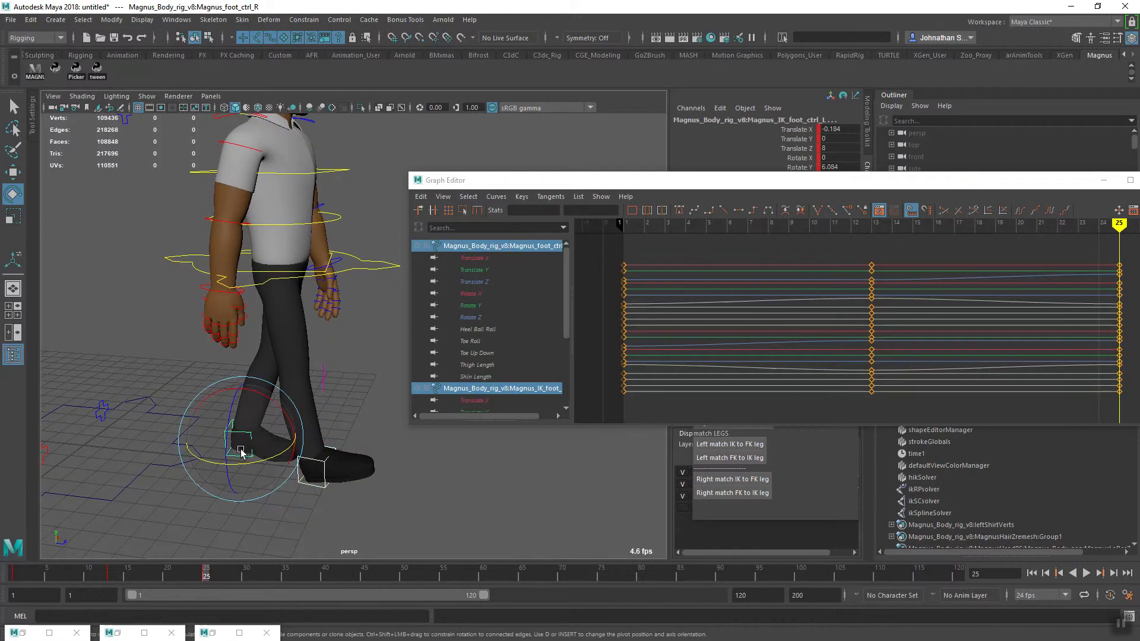
pyautogui.keyDown('shift'); pyautogui.click(381, 275); pyautogui.keyUp('shift')
pyautogui.keyDown('alt'); pyautogui.moveTo(296, 409); pyautogui.dragTo(251, 431); pyautogui.keyUp('alt')
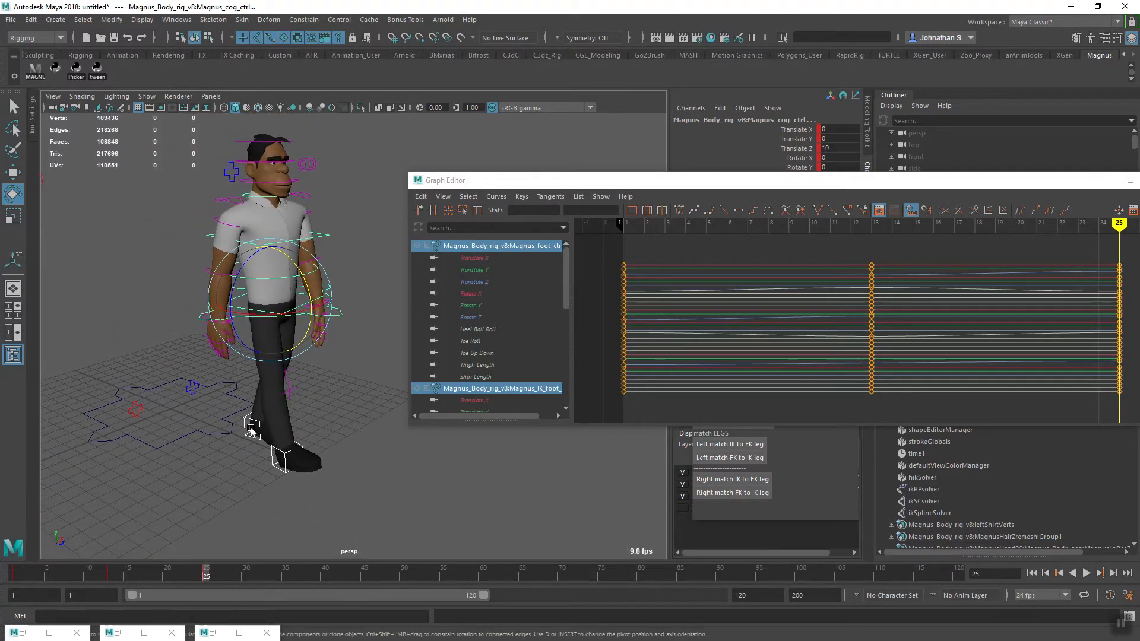
# Isolate the Translate Z curves of both feet and the centre-of-gravity control in the Graph Editor and select all their keys
pyautogui.click(488, 280)
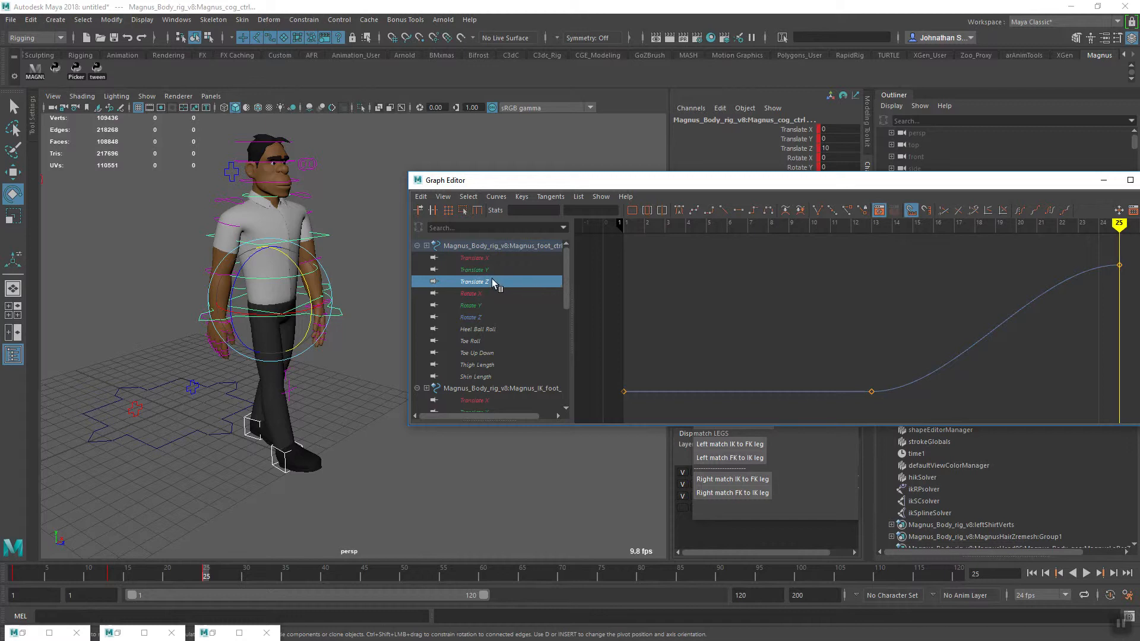
pyautogui.moveTo(568, 297); pyautogui.dragTo(564, 352)
pyautogui.keyDown('ctrl'); pyautogui.click(538, 331); pyautogui.keyUp('ctrl')
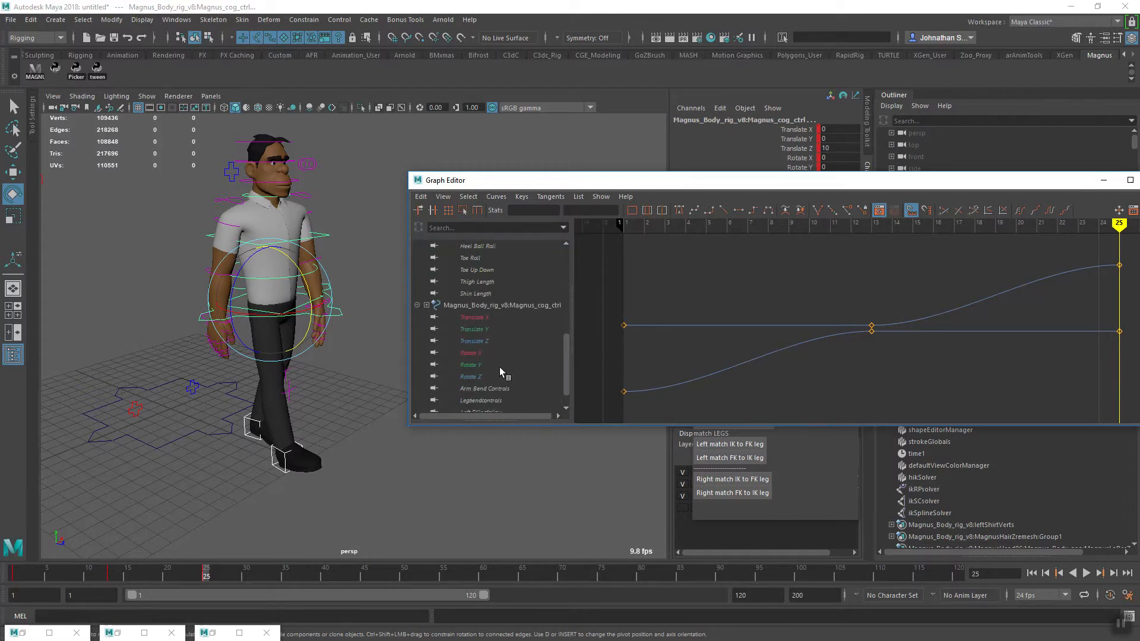
pyautogui.keyDown('ctrl'); pyautogui.click(481, 340); pyautogui.keyUp('ctrl')
pyautogui.keyDown('alt'); pyautogui.moveTo(888, 351); pyautogui.dragTo(856, 361, button='right'); pyautogui.keyUp('alt')
pyautogui.keyDown('alt'); pyautogui.moveTo(855, 361); pyautogui.dragTo(809, 369, button='middle'); pyautogui.keyUp('alt')
pyautogui.moveTo(861, 334); pyautogui.dragTo(856, 355)
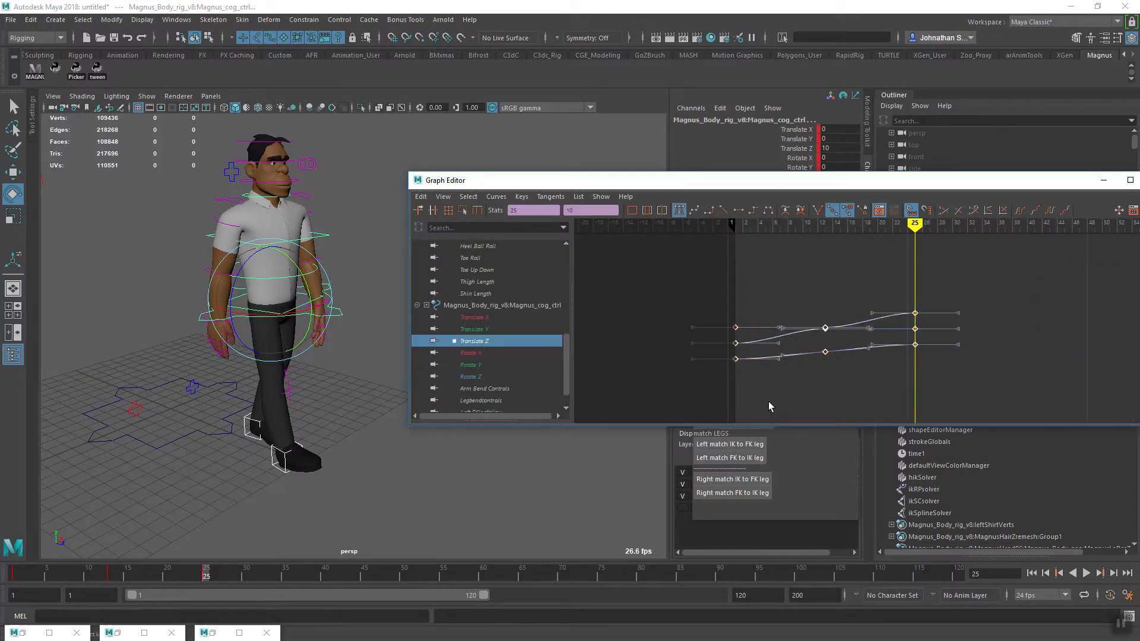
# Turn on the Infinity display in the Graph Editor to show how the Translate Z curves extend past frame 25
pyautogui.click(444, 198)
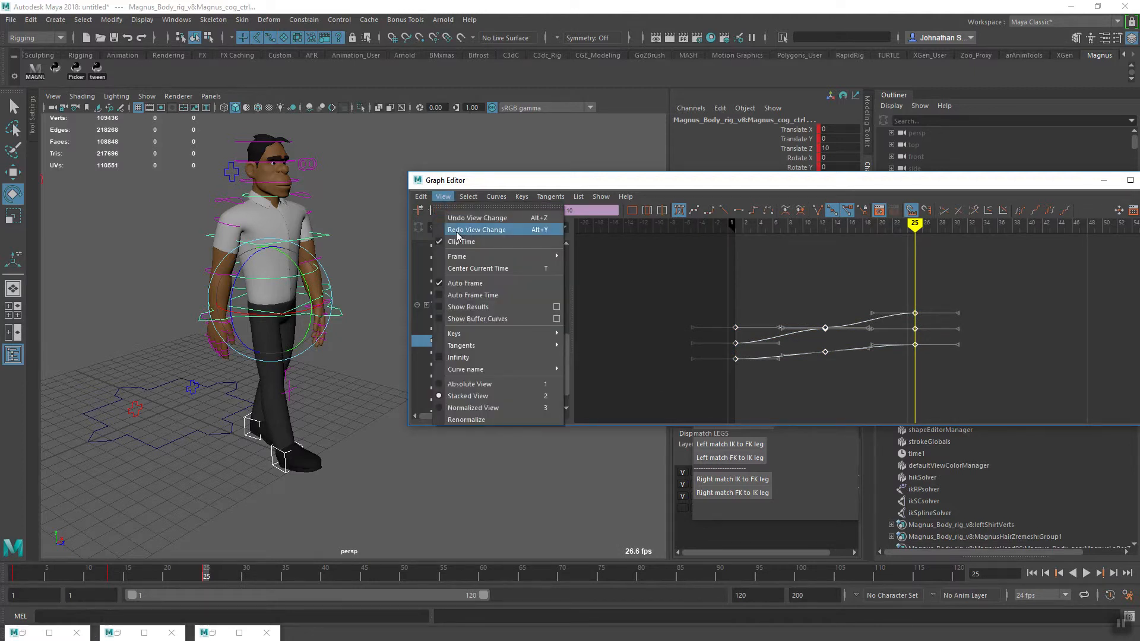
pyautogui.click(475, 359)
pyautogui.keyDown('alt'); pyautogui.moveTo(937, 360); pyautogui.dragTo(802, 364, button='middle'); pyautogui.keyUp('alt')
pyautogui.keyDown('alt'); pyautogui.moveTo(880, 355); pyautogui.dragTo(933, 355, button='middle'); pyautogui.keyUp('alt')
pyautogui.scroll(-5, 842, 362)
pyautogui.scroll(7, 874, 363)
pyautogui.scroll(-1, 876, 365)
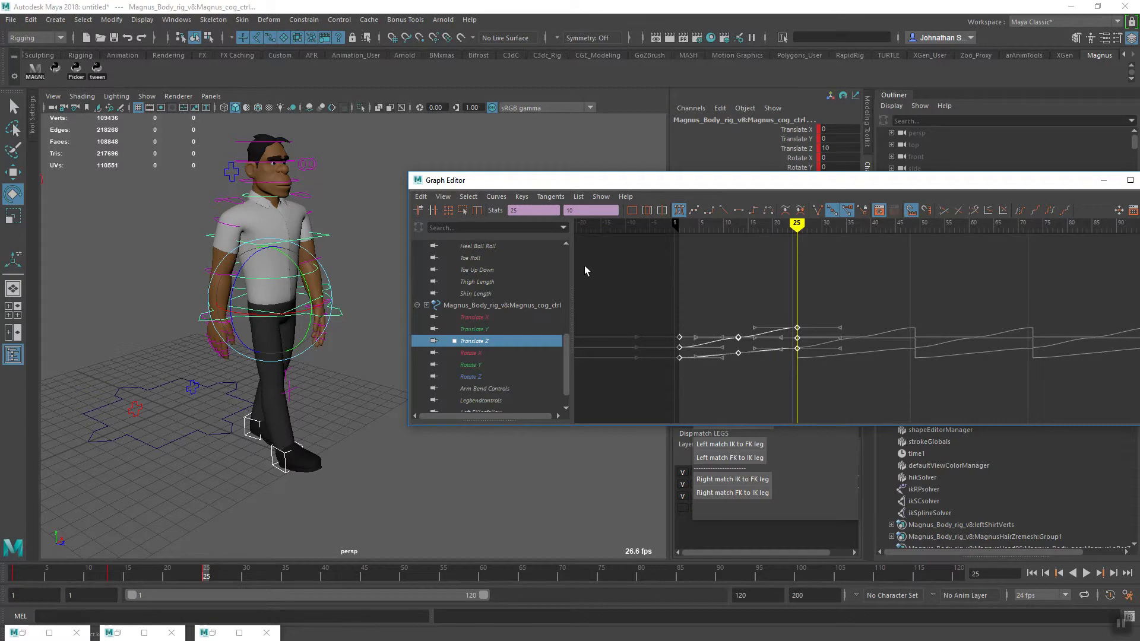
# Set the post infinity of the selected Translate Z curves to Cycle with Offset
pyautogui.click(497, 197)
pyautogui.moveTo(540, 233)
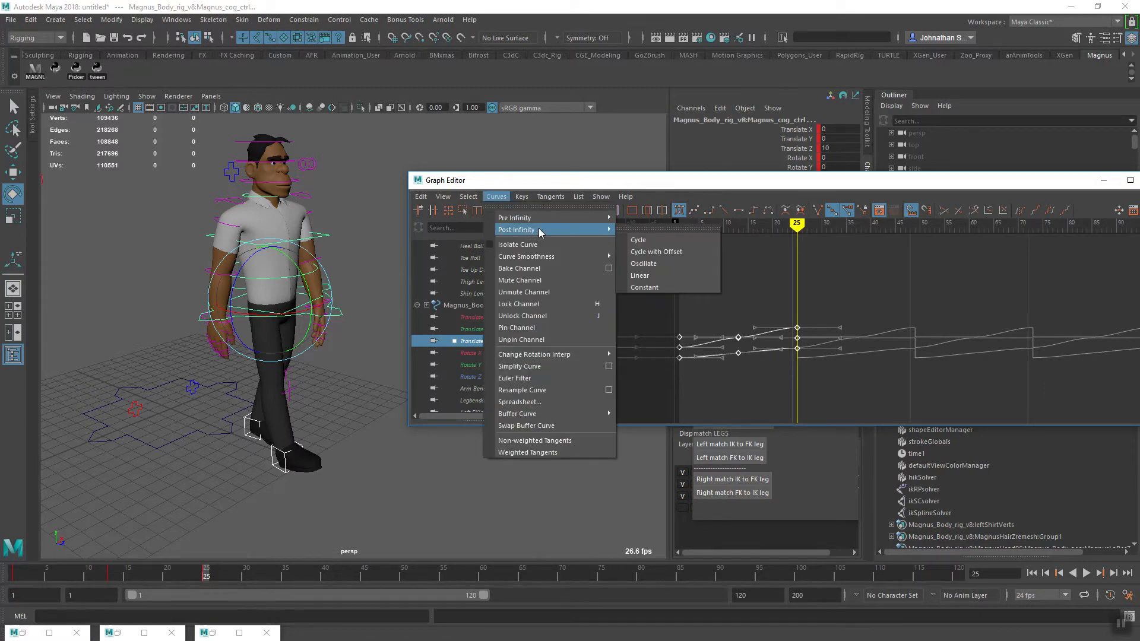
pyautogui.click(665, 250)
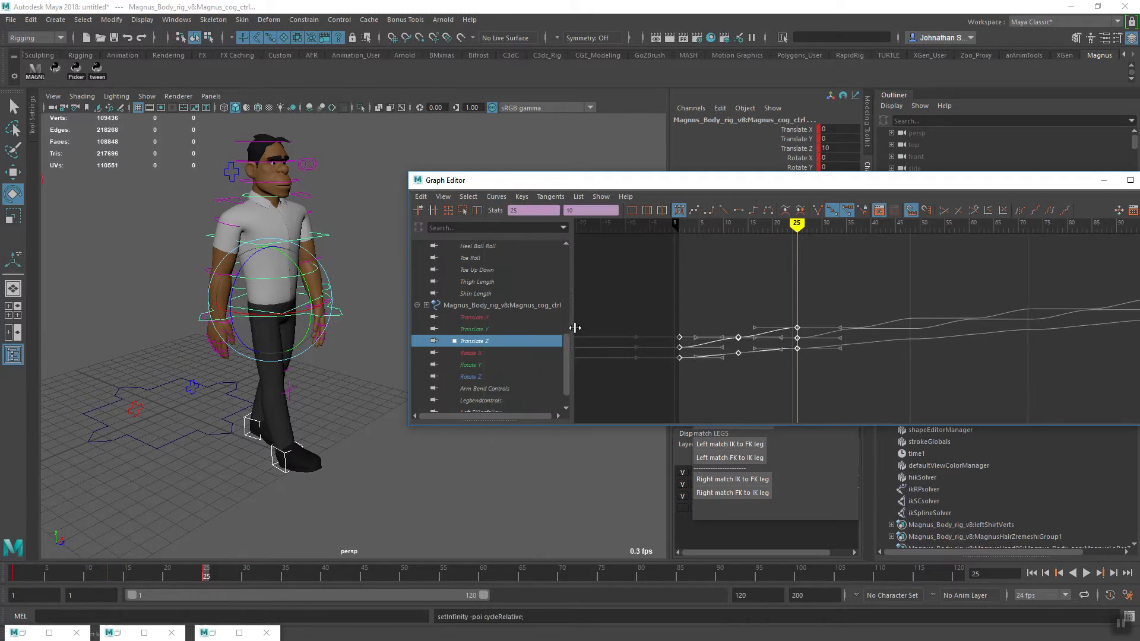
# Play the animation and check from several angles how the character travels forward through the repeated cycles
pyautogui.keyDown('alt'); pyautogui.moveTo(359, 492); pyautogui.dragTo(300, 514); pyautogui.keyUp('alt')
pyautogui.keyDown('alt'); pyautogui.moveTo(417, 498); pyautogui.dragTo(329, 501, button='right'); pyautogui.keyUp('alt')
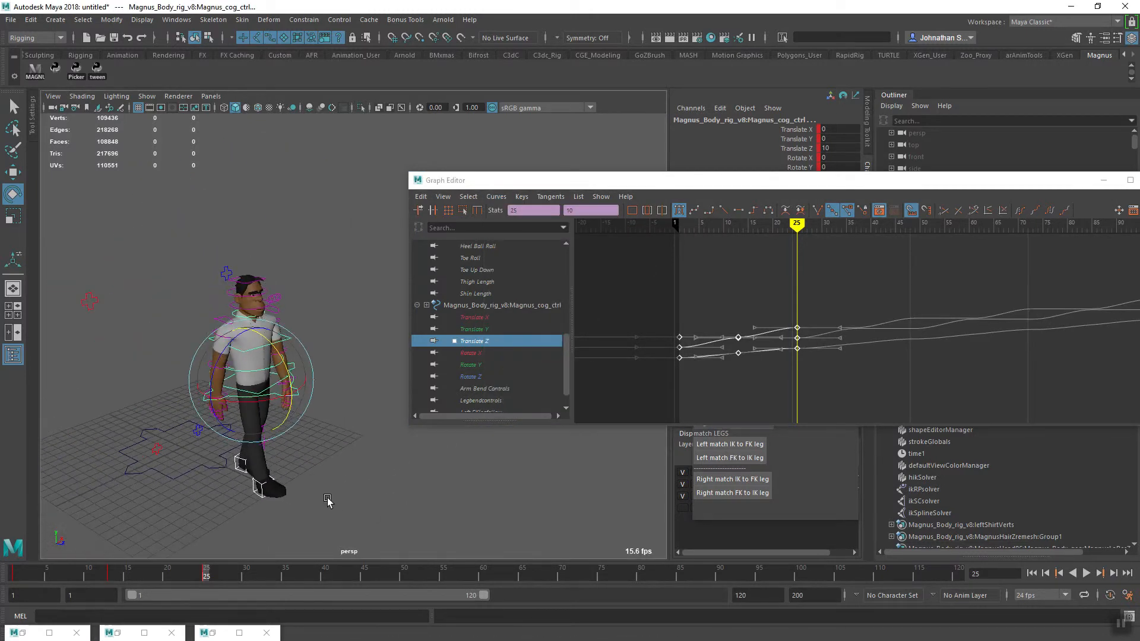
pyautogui.keyDown('alt'); pyautogui.moveTo(328, 502); pyautogui.dragTo(312, 500); pyautogui.keyUp('alt')
pyautogui.keyDown('alt'); pyautogui.moveTo(963, 313); pyautogui.dragTo(826, 323, button='middle'); pyautogui.keyUp('alt')
pyautogui.keyDown('alt'); pyautogui.moveTo(983, 322); pyautogui.dragTo(883, 326, button='right'); pyautogui.keyUp('alt')
pyautogui.keyDown('alt'); pyautogui.moveTo(885, 326); pyautogui.dragTo(771, 338, button='middle'); pyautogui.keyUp('alt')
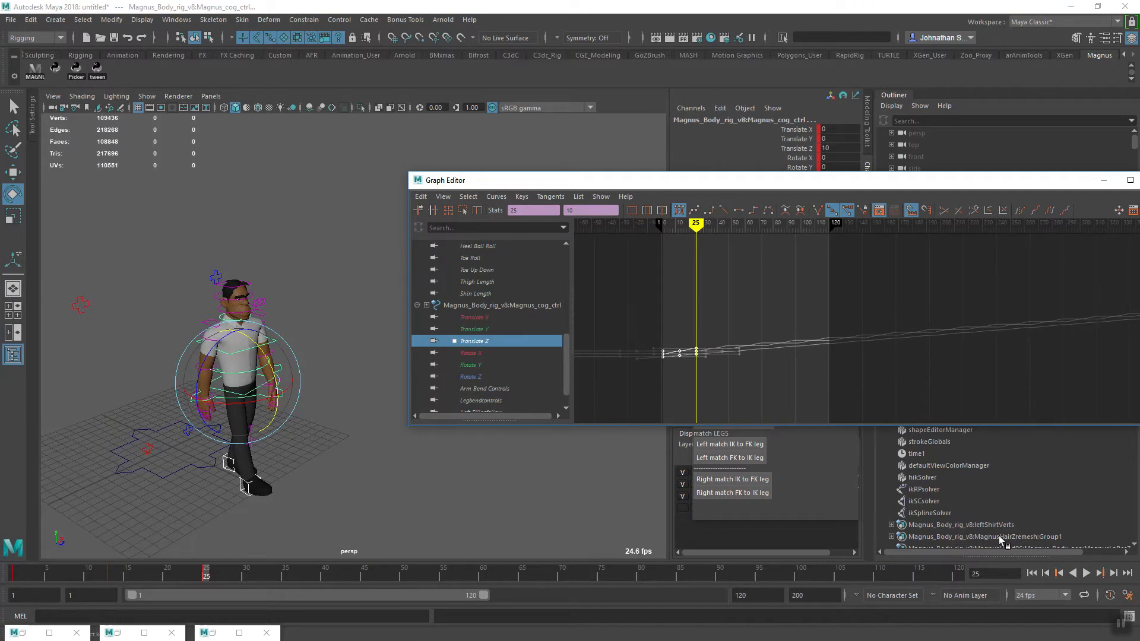
pyautogui.click(1086, 573)
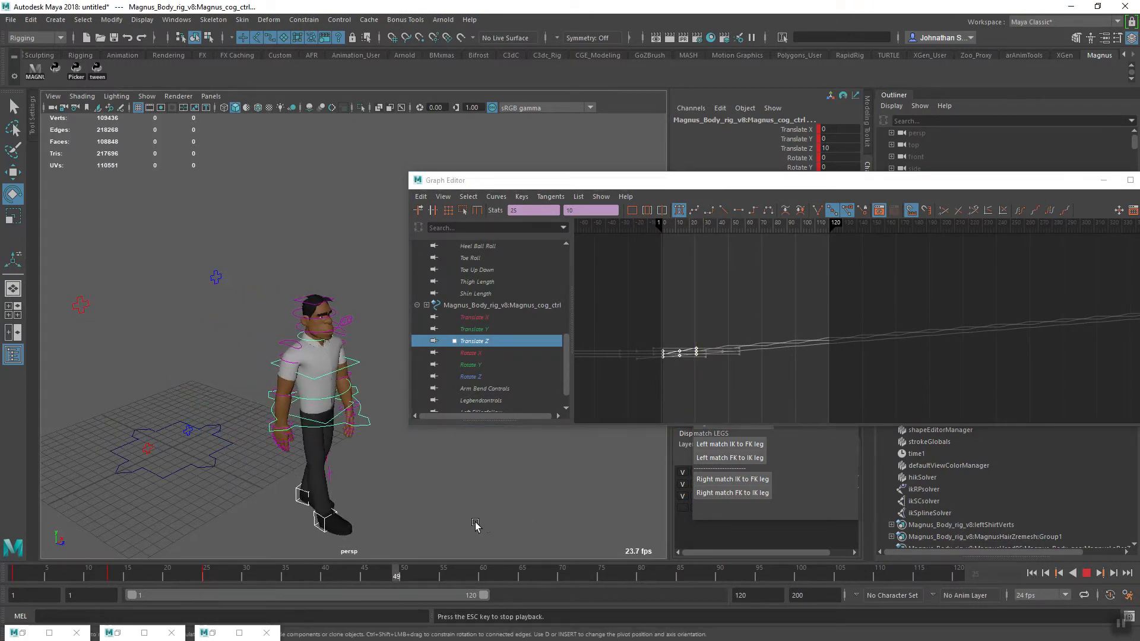
pyautogui.keyDown('alt'); pyautogui.moveTo(454, 521); pyautogui.dragTo(279, 459, button='middle'); pyautogui.keyUp('alt')
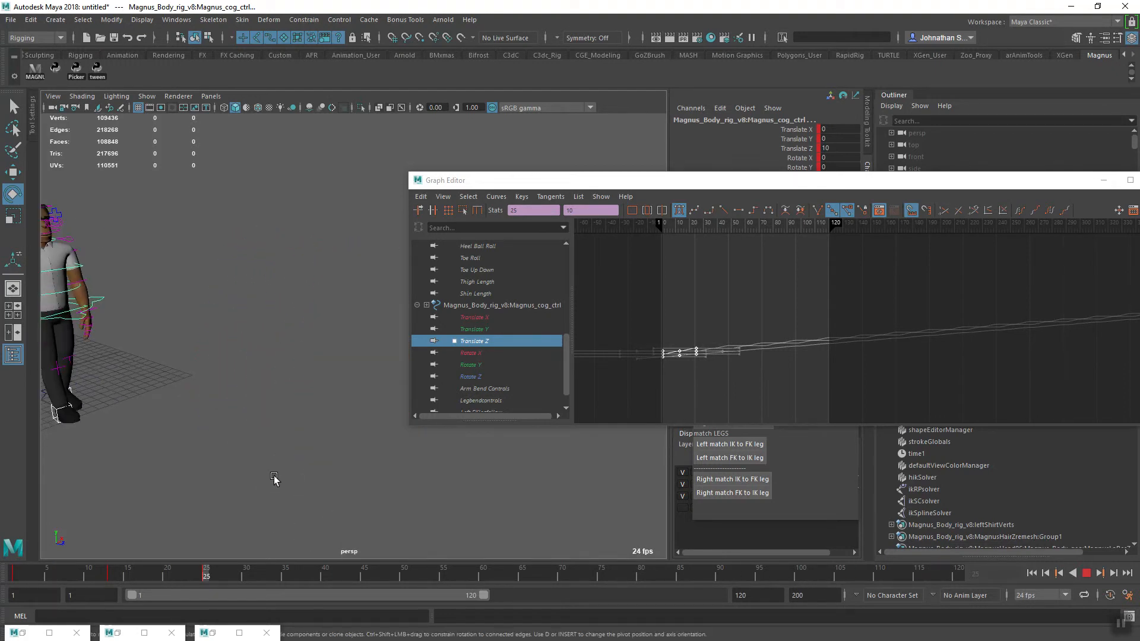
pyautogui.keyDown('alt'); pyautogui.moveTo(326, 504); pyautogui.dragTo(219, 514, button='right'); pyautogui.keyUp('alt')
pyautogui.keyDown('alt'); pyautogui.moveTo(219, 515); pyautogui.dragTo(280, 514); pyautogui.keyUp('alt')
pyautogui.keyDown('alt'); pyautogui.moveTo(280, 514); pyautogui.dragTo(244, 482, button='middle'); pyautogui.keyUp('alt')
pyautogui.keyDown('alt'); pyautogui.moveTo(244, 481); pyautogui.dragTo(337, 462); pyautogui.keyUp('alt')
pyautogui.keyDown('alt'); pyautogui.moveTo(336, 463); pyautogui.dragTo(319, 478, button='middle'); pyautogui.keyUp('alt')
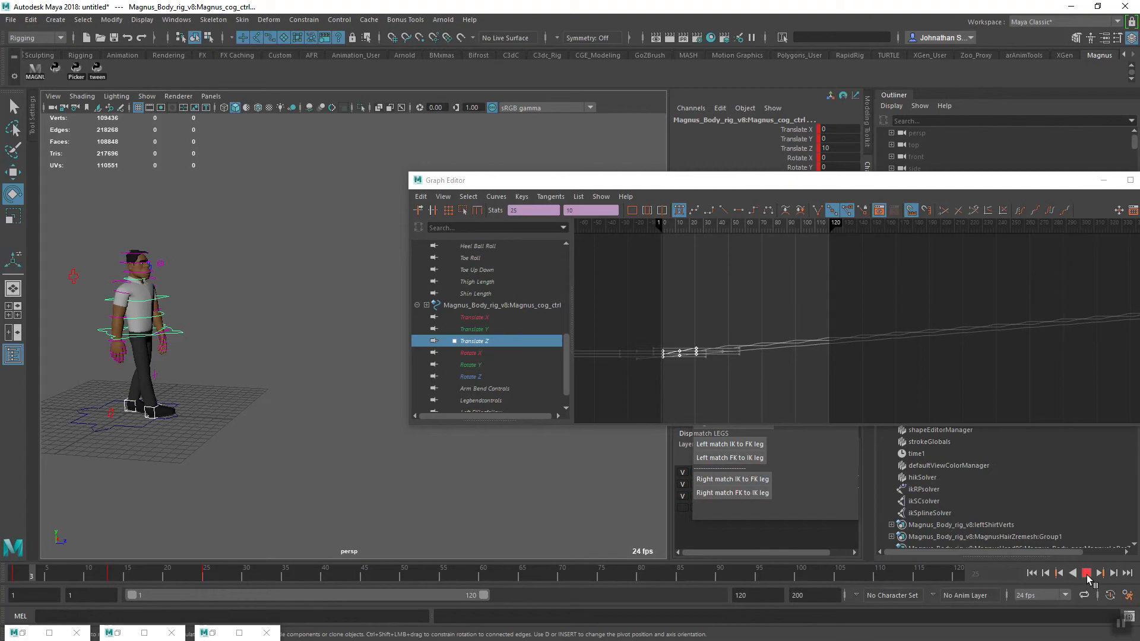
pyautogui.click(1088, 576)
# Move the Graph Editor clear of the viewport and replay the forward walk from the side
pyautogui.moveTo(506, 184); pyautogui.dragTo(773, 142)
pyautogui.moveTo(384, 458)
pyautogui.keyDown('alt'); pyautogui.mouseDown()
pyautogui.moveTo(400, 466)
pyautogui.moveTo(384, 476)
pyautogui.mouseUp(); pyautogui.keyUp('alt')
pyautogui.keyDown('alt'); pyautogui.moveTo(385, 476); pyautogui.dragTo(410, 483, button='middle'); pyautogui.keyUp('alt')
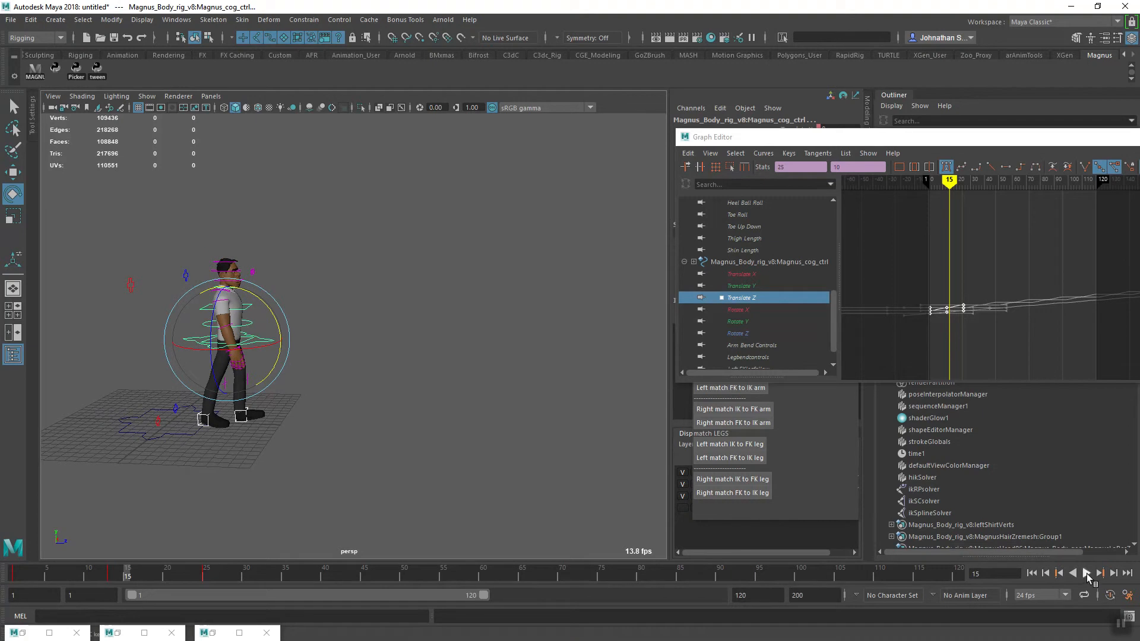
pyautogui.click(1088, 574)
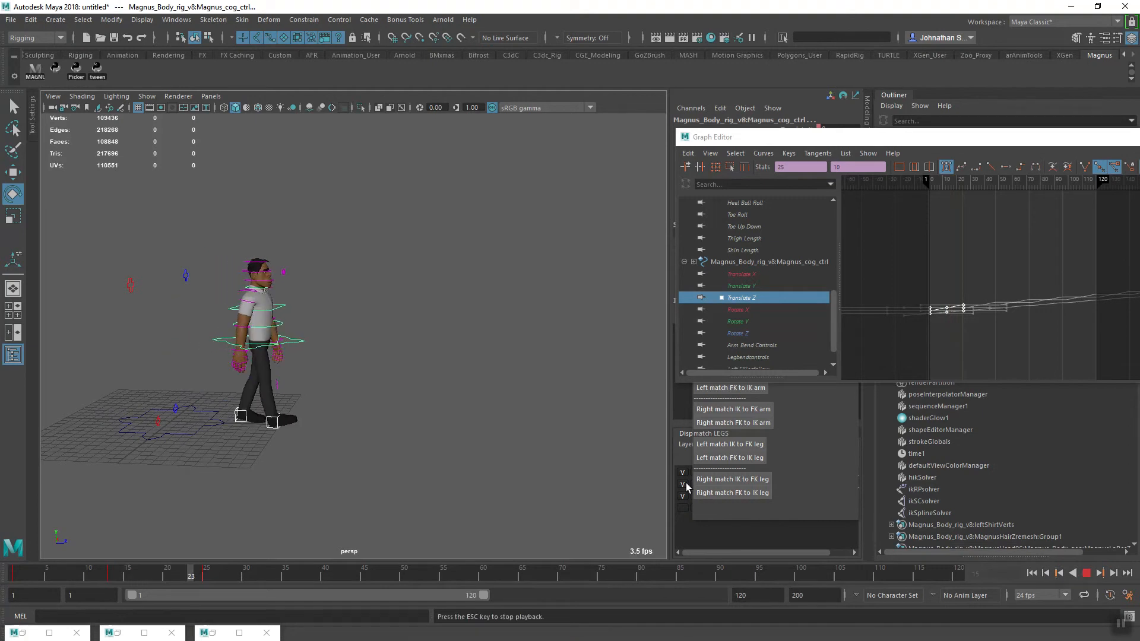
pyautogui.click(1086, 574)
# Scrub from frame 1 to frame 51 and back to frame 1, examining the stride pose and feet up close
pyautogui.moveTo(213, 584); pyautogui.dragTo(16, 580)
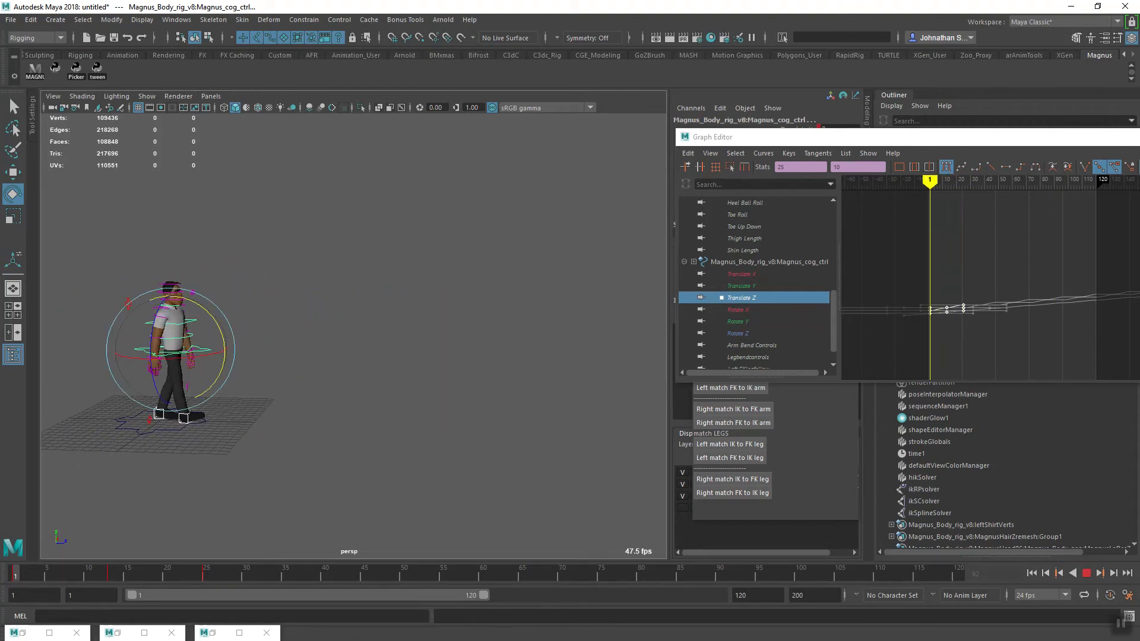
pyautogui.keyDown('alt'); pyautogui.moveTo(247, 458); pyautogui.dragTo(457, 514, button='right'); pyautogui.keyUp('alt')
pyautogui.keyDown('alt'); pyautogui.moveTo(286, 368); pyautogui.dragTo(299, 466, button='middle'); pyautogui.keyUp('alt')
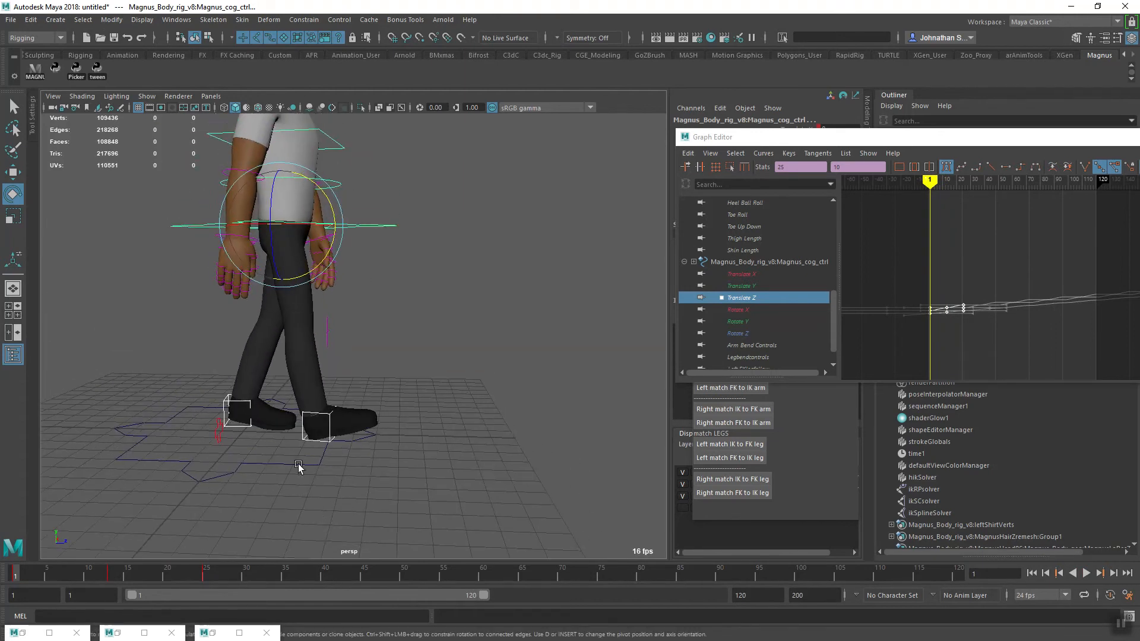
pyautogui.keyDown('alt'); pyautogui.moveTo(496, 451); pyautogui.dragTo(418, 456, button='right'); pyautogui.keyUp('alt')
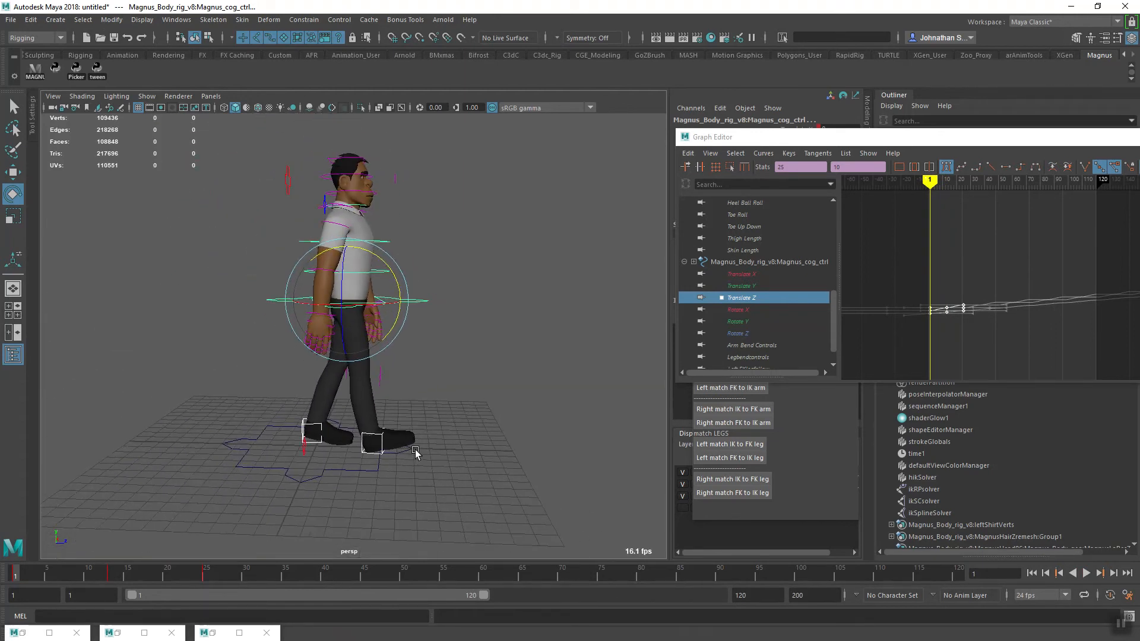
pyautogui.keyDown('alt'); pyautogui.moveTo(417, 456); pyautogui.dragTo(349, 453, button='middle'); pyautogui.keyUp('alt')
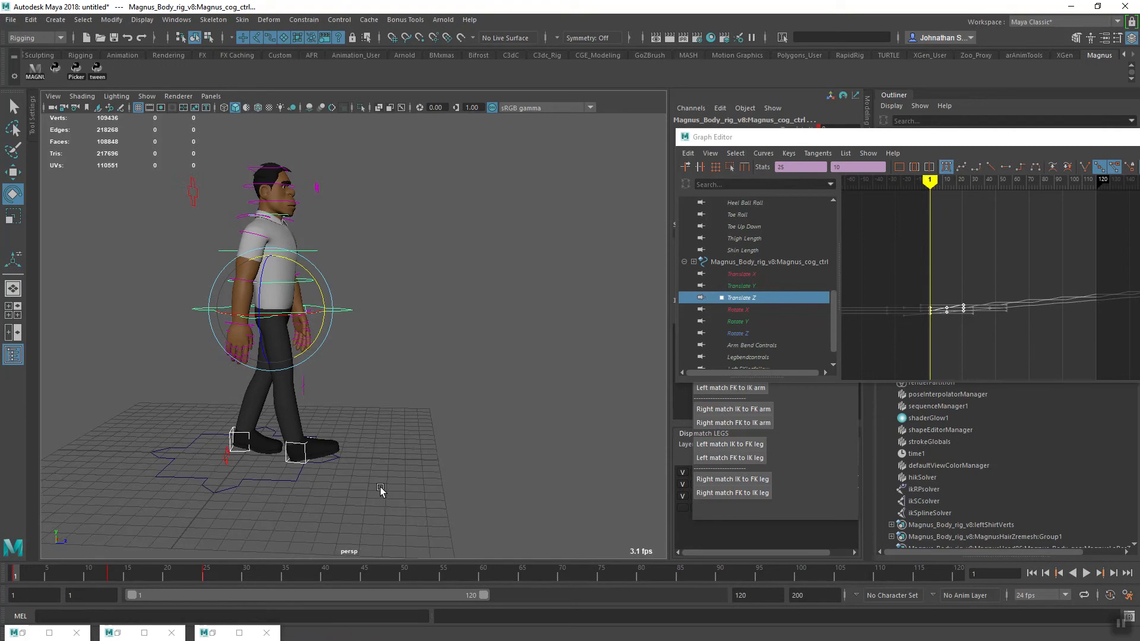
pyautogui.moveTo(111, 581); pyautogui.dragTo(412, 588)
pyautogui.keyDown('alt'); pyautogui.moveTo(463, 468); pyautogui.dragTo(269, 508, button='middle'); pyautogui.keyUp('alt')
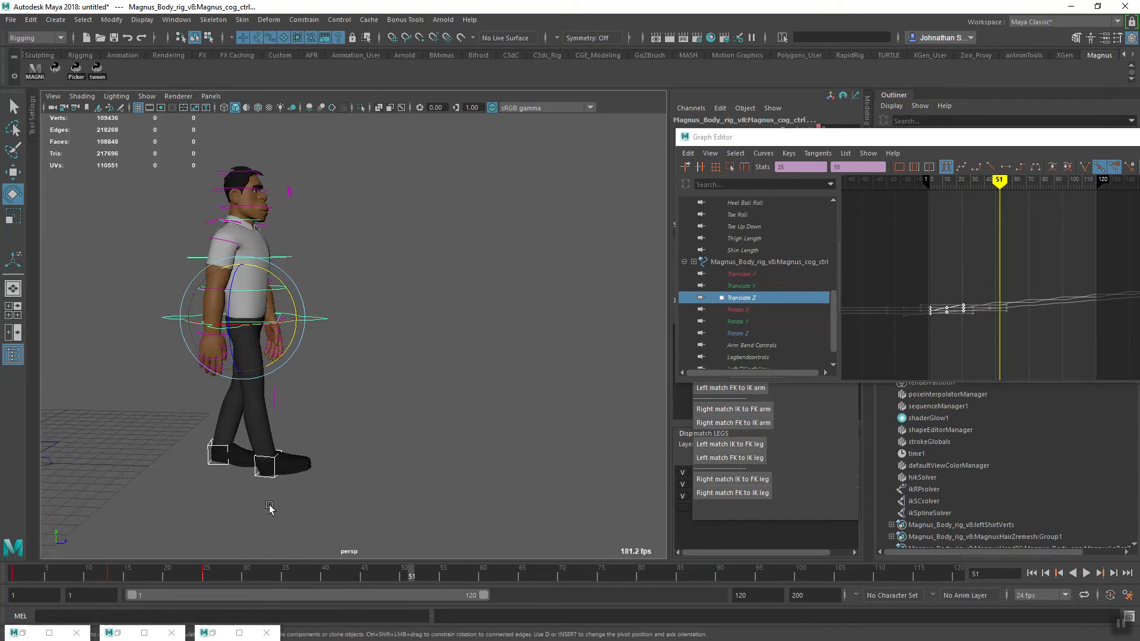
pyautogui.moveTo(415, 575); pyautogui.dragTo(17, 585)
pyautogui.keyDown('alt'); pyautogui.moveTo(77, 488); pyautogui.dragTo(510, 470, button='middle'); pyautogui.keyUp('alt')
pyautogui.keyDown('alt'); pyautogui.moveTo(511, 470); pyautogui.dragTo(390, 491, button='right'); pyautogui.keyUp('alt')
pyautogui.moveTo(389, 492)
pyautogui.keyDown('alt'); pyautogui.mouseDown()
pyautogui.moveTo(314, 498)
pyautogui.moveTo(315, 451)
pyautogui.moveTo(374, 453)
pyautogui.moveTo(390, 494)
pyautogui.moveTo(376, 498)
pyautogui.moveTo(364, 473)
pyautogui.moveTo(367, 492)
pyautogui.mouseUp(); pyautogui.keyUp('alt')
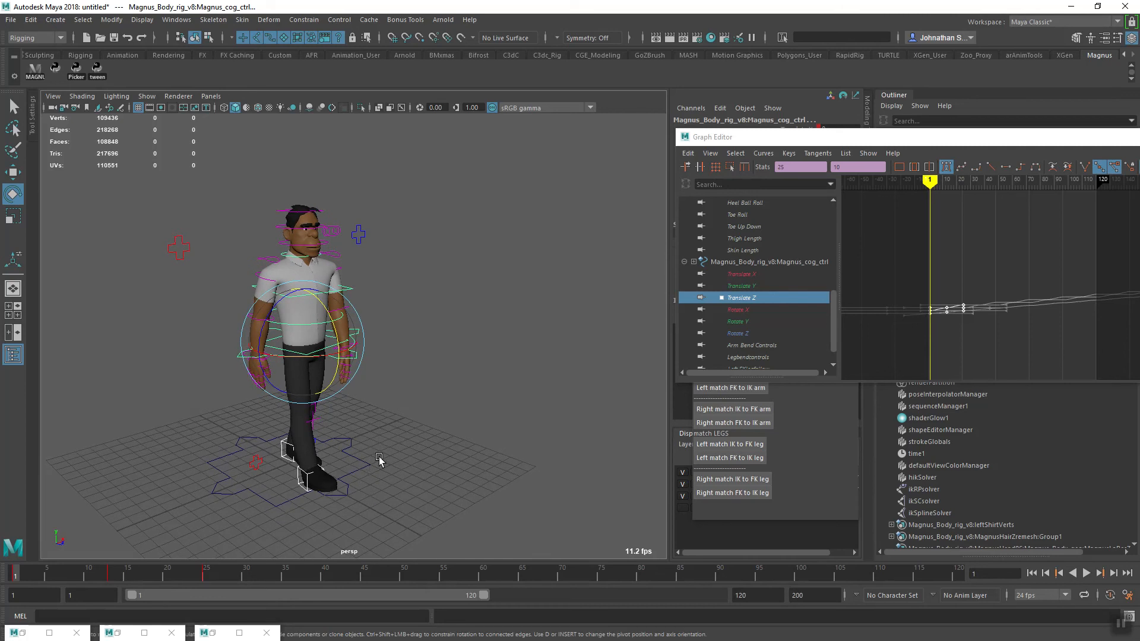